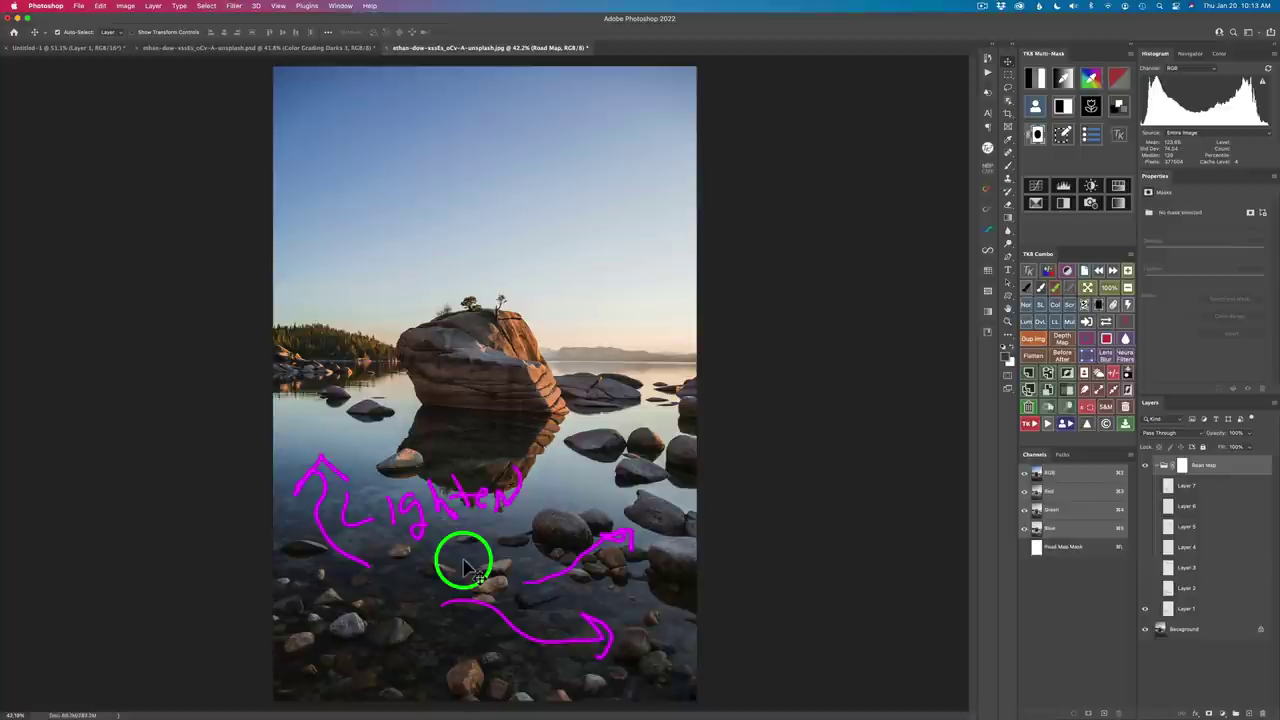
Step: Add a new layer to the Road Map group with the Brush tool active, and hide the Layer 1 lightening note
key("super+shift+alt+n")
key("b")
left_click(1146, 631)
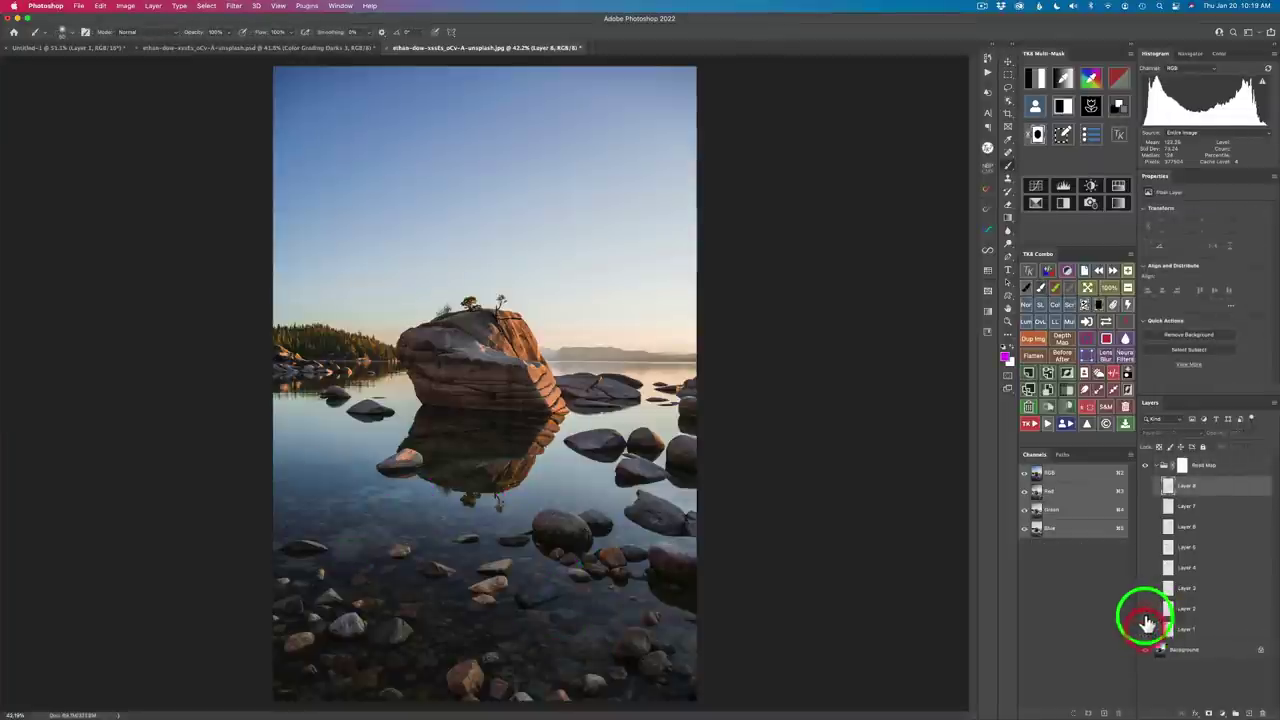
Step: Review the road map notes on Layer 2, Layer 3 and Layer 4 one at a time, hiding each before continuing
left_click(1144, 609)
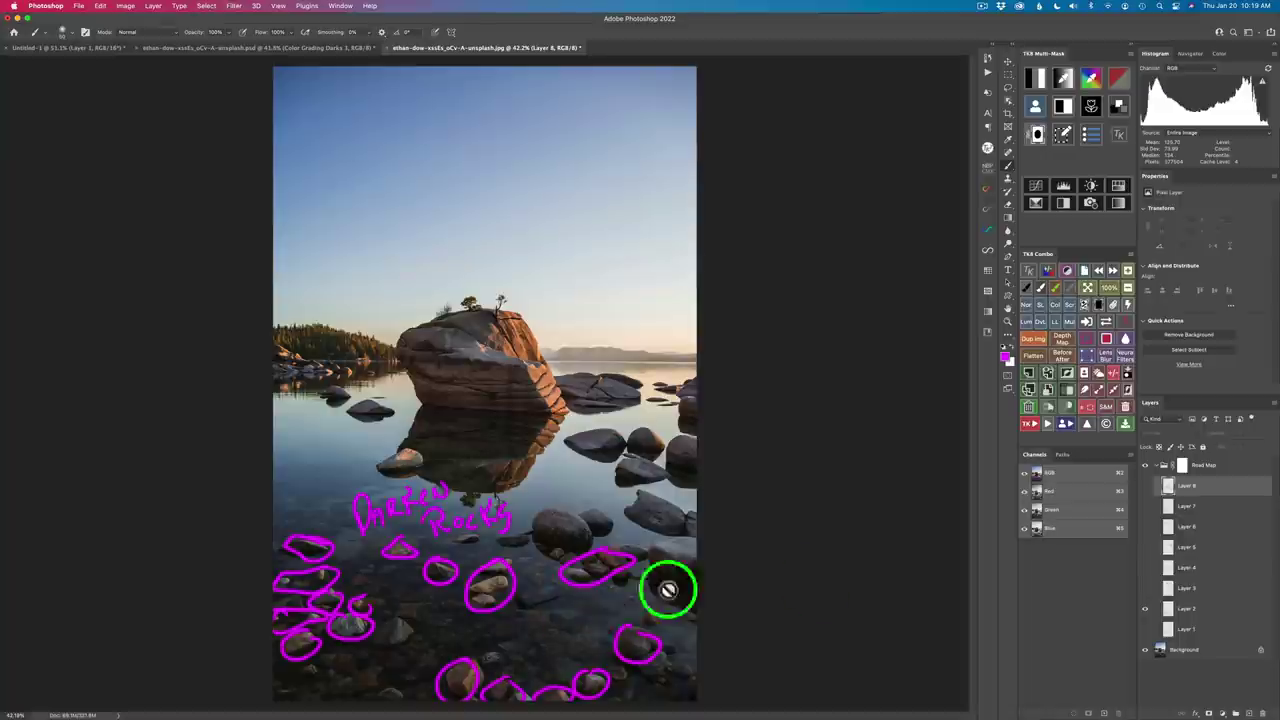
left_click(1146, 610)
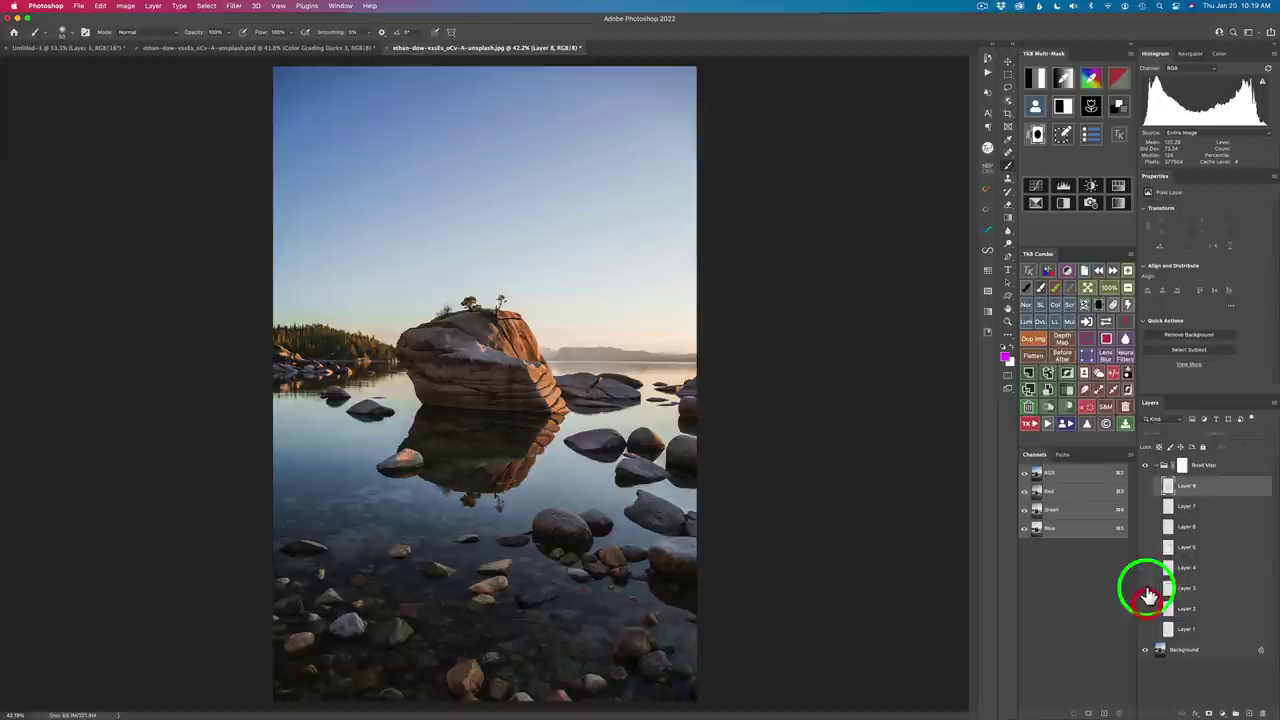
left_click(1145, 588)
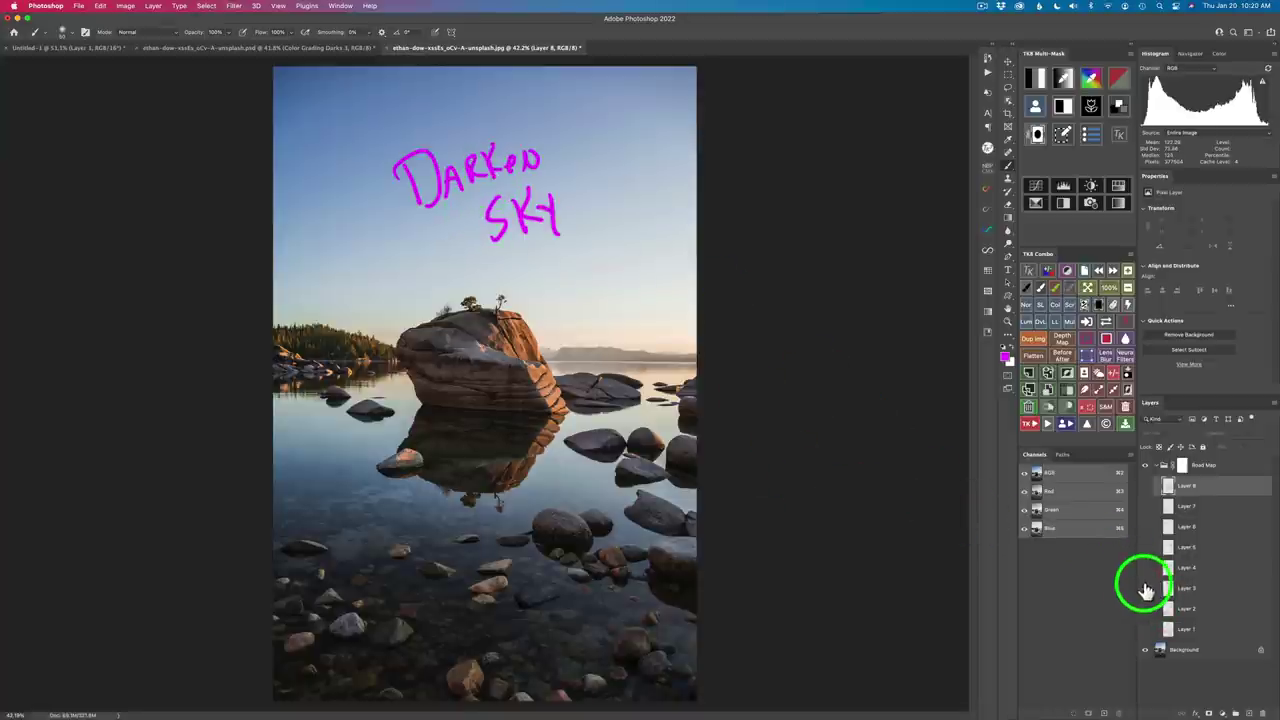
left_click(1145, 588)
left_click(1145, 567)
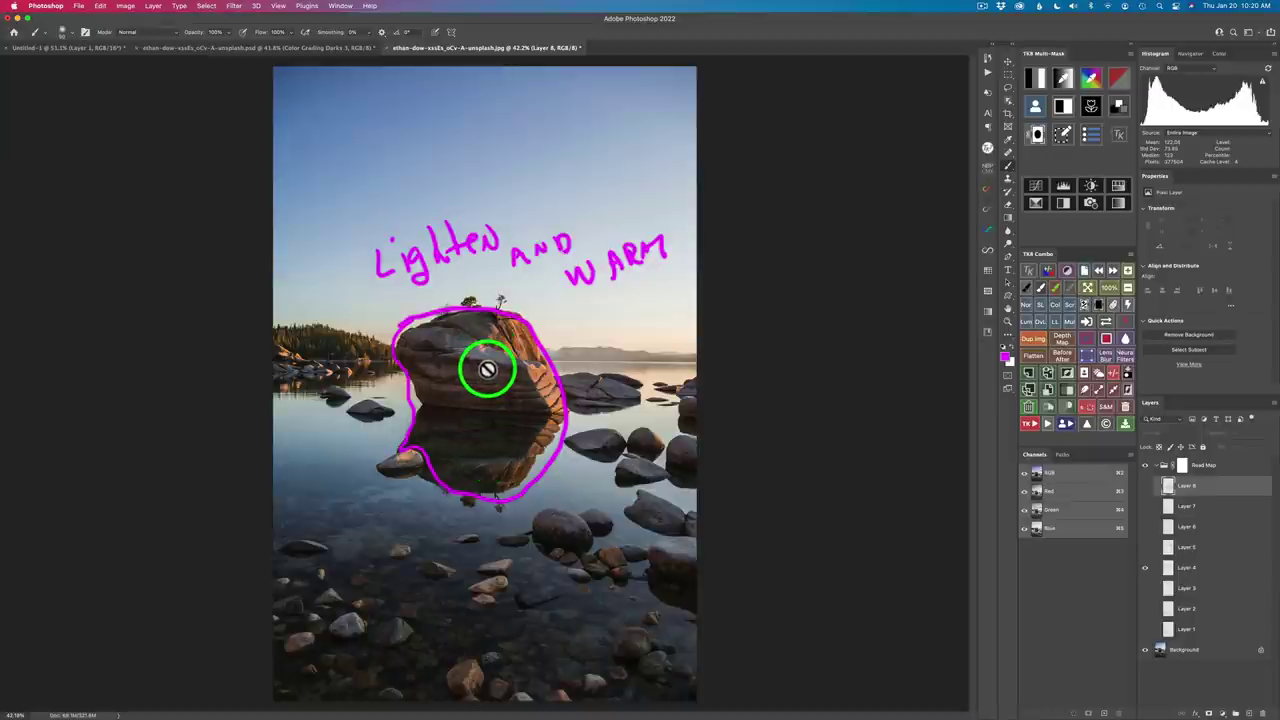
left_click(1145, 567)
Step: Review the remaining road map notes on Layers 5 to 8 one at a time, ending at the circled small rock beside the reflection
left_click(1146, 550)
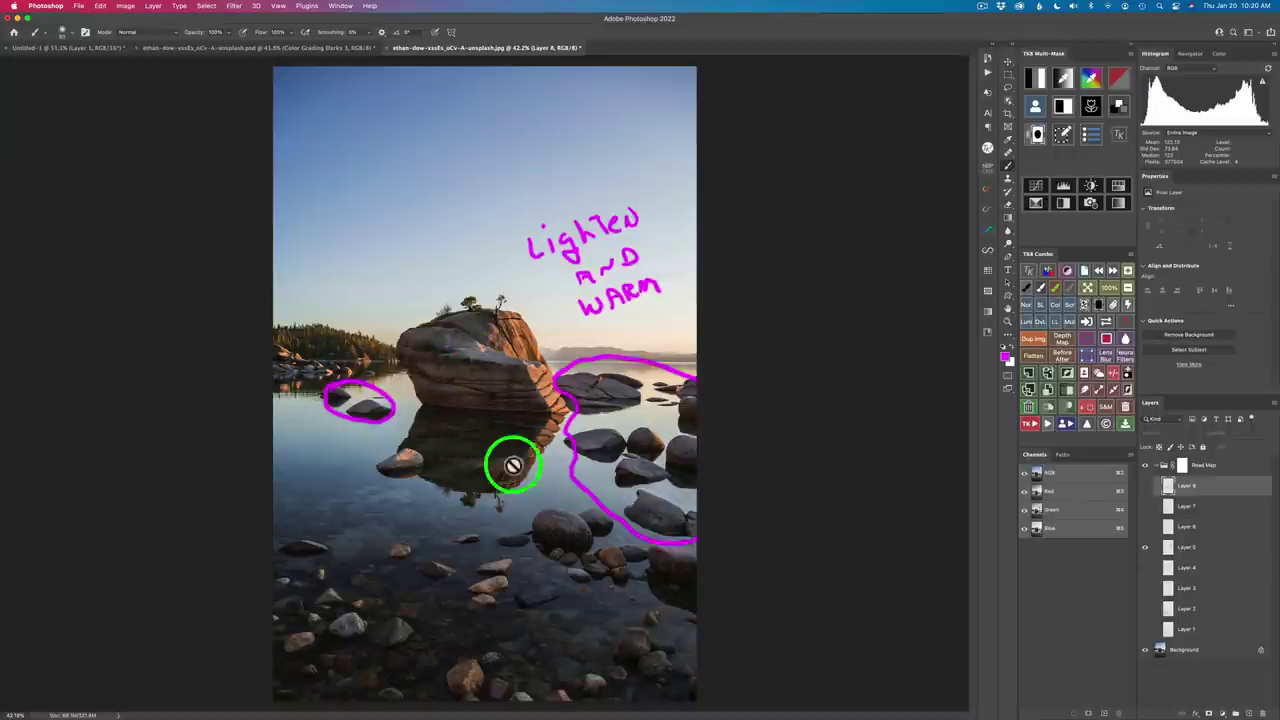
left_click(1145, 546)
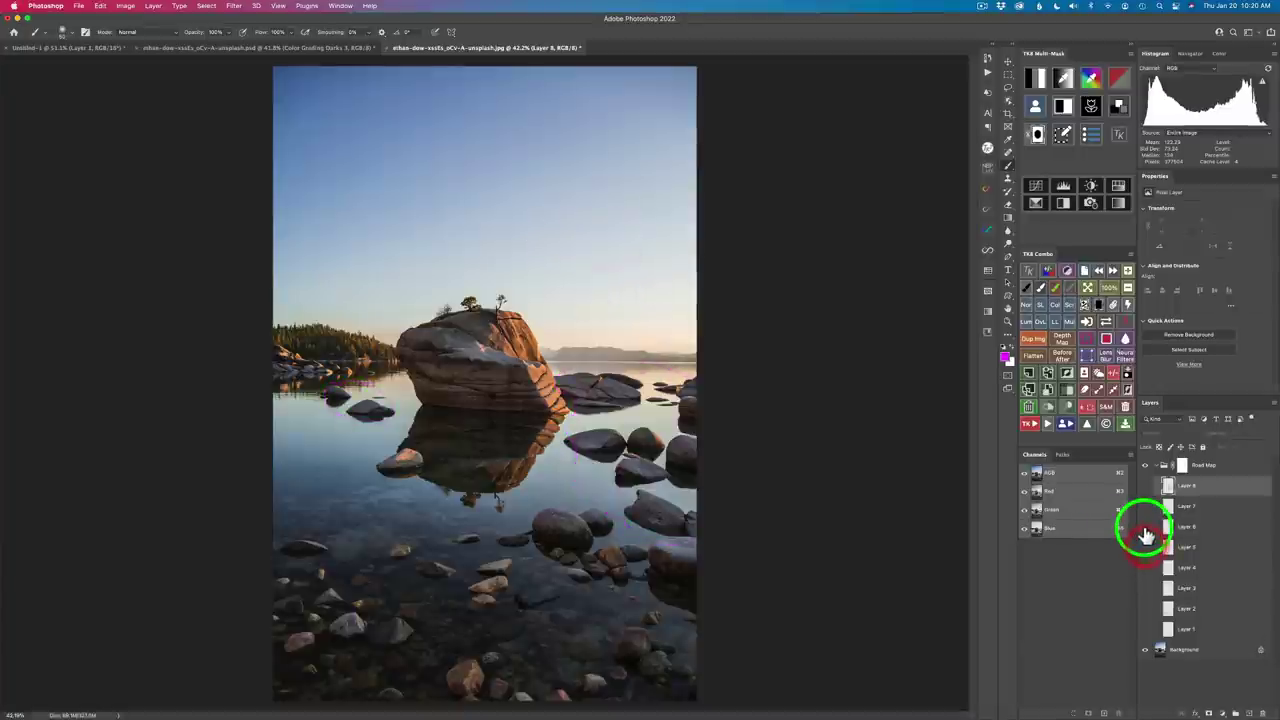
left_click(1145, 528)
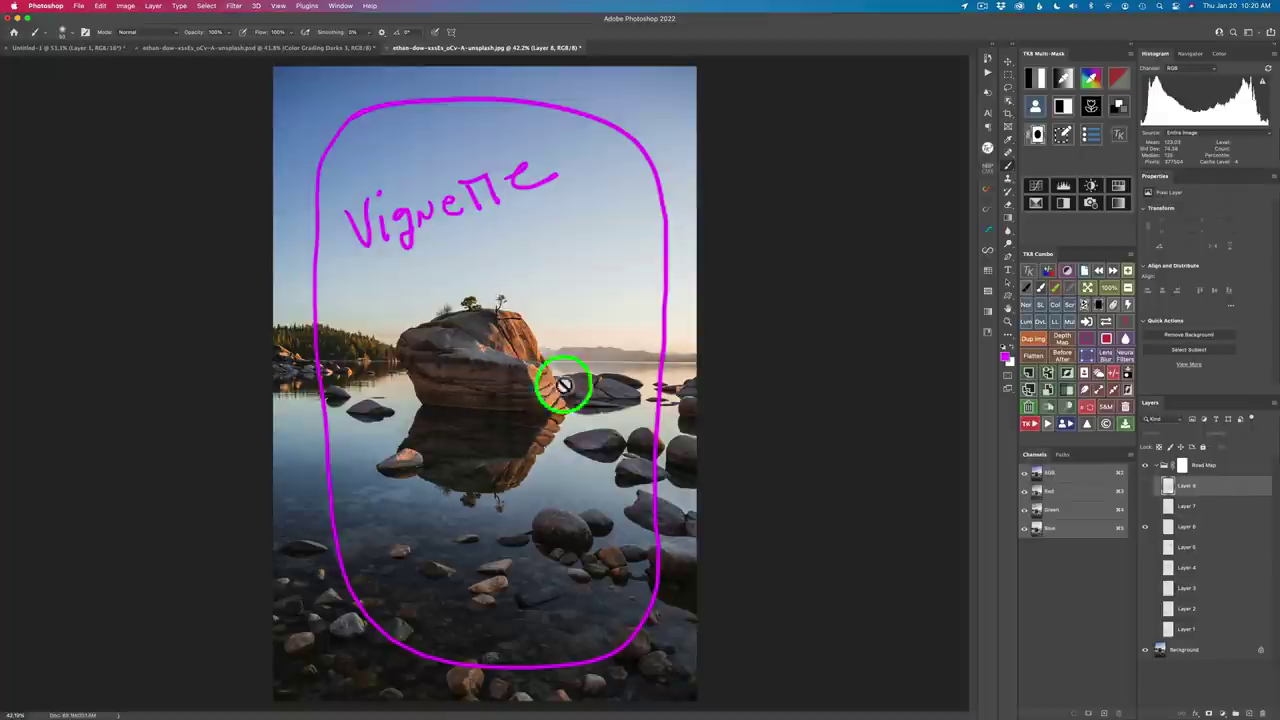
left_click(1146, 527)
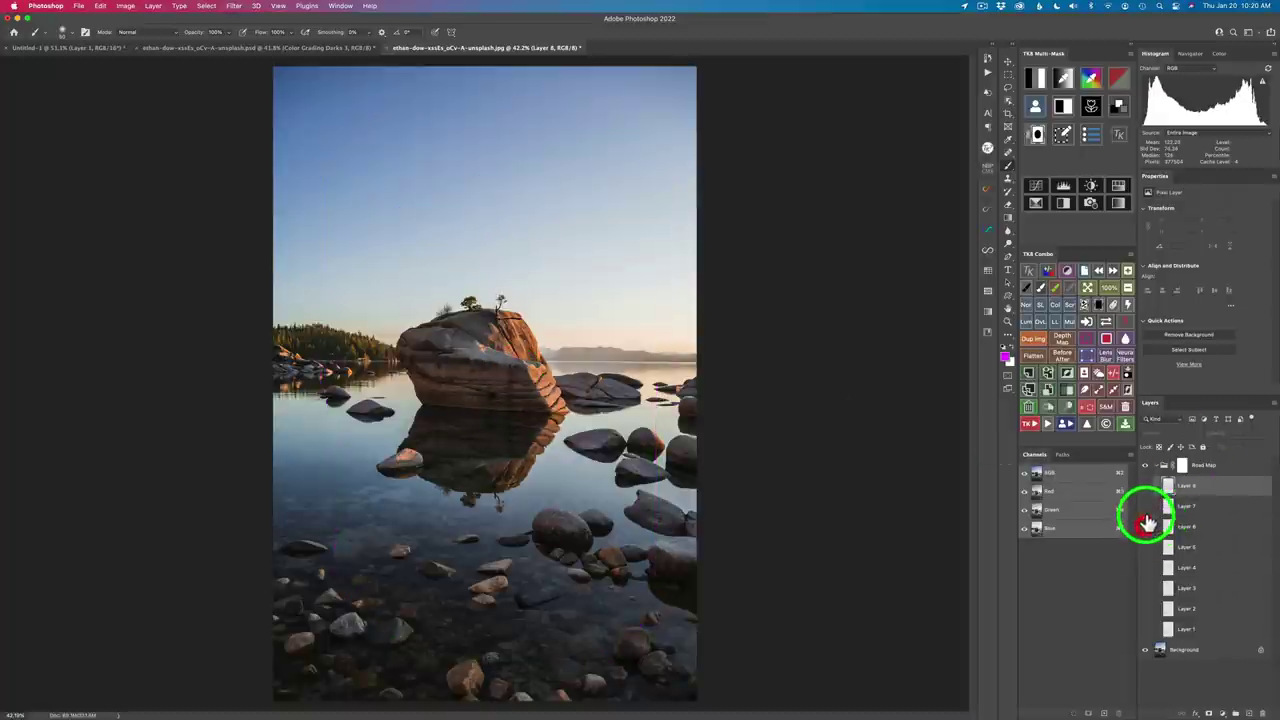
left_click(1145, 507)
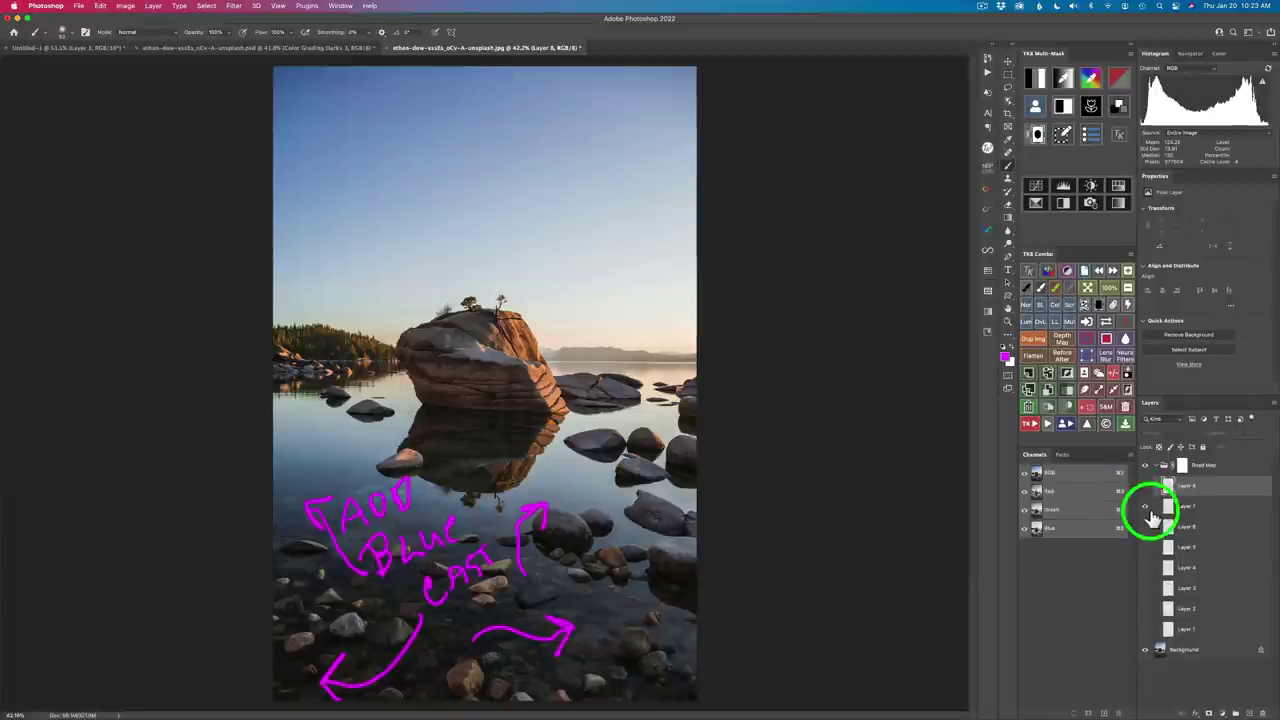
left_click(1145, 487)
left_click(1145, 487)
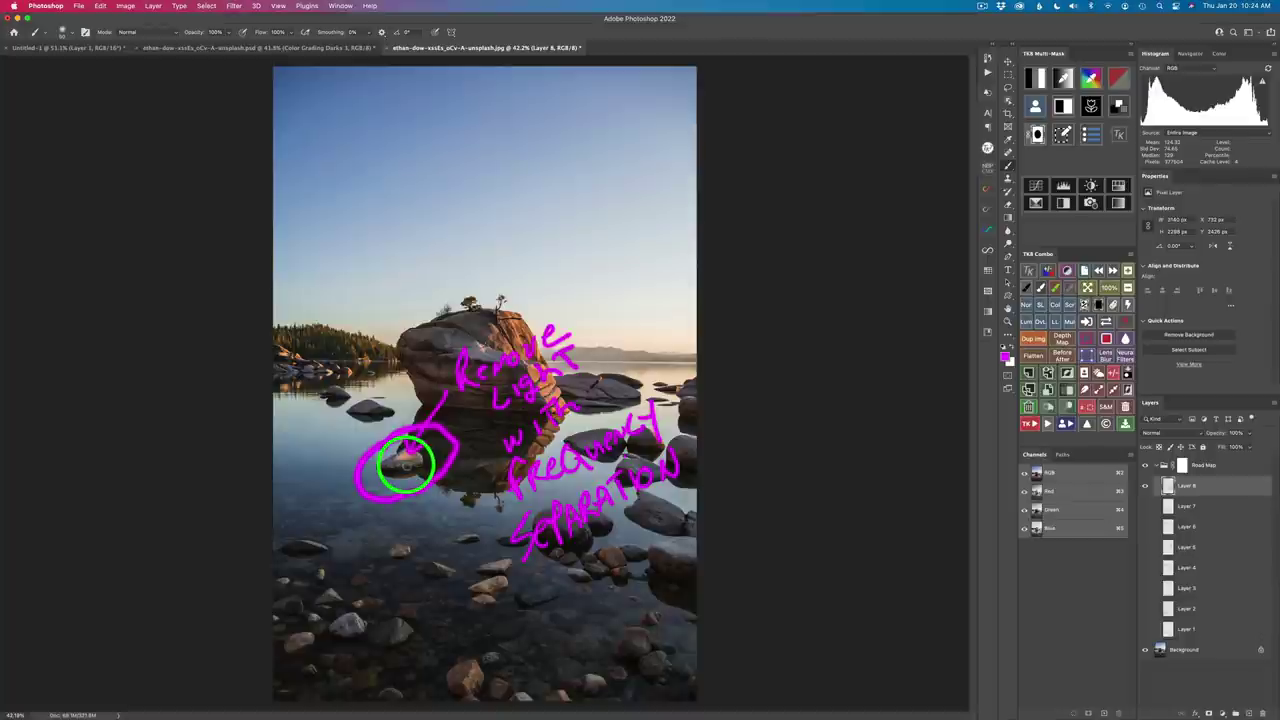
left_click_drag(406, 462, 407, 475)
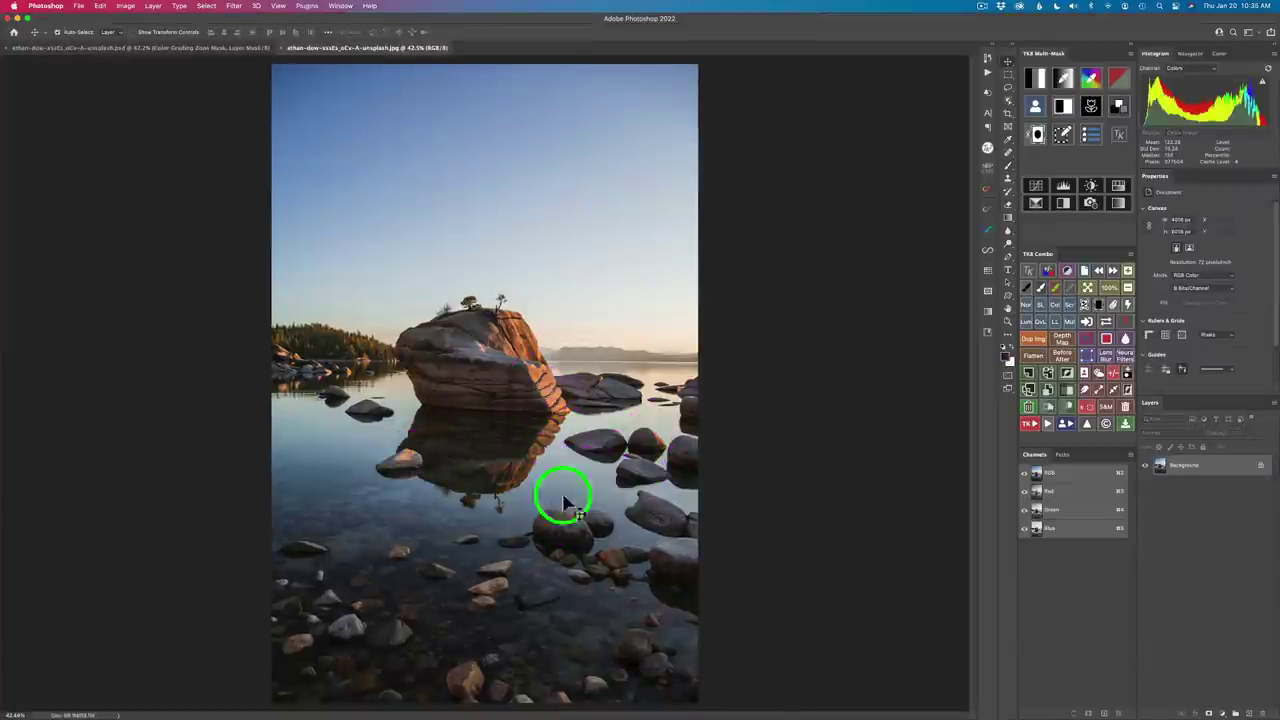
Step: Add a Color Grading layer above the background and brighten its midtones to lighten the foreground water
left_click(1120, 112)
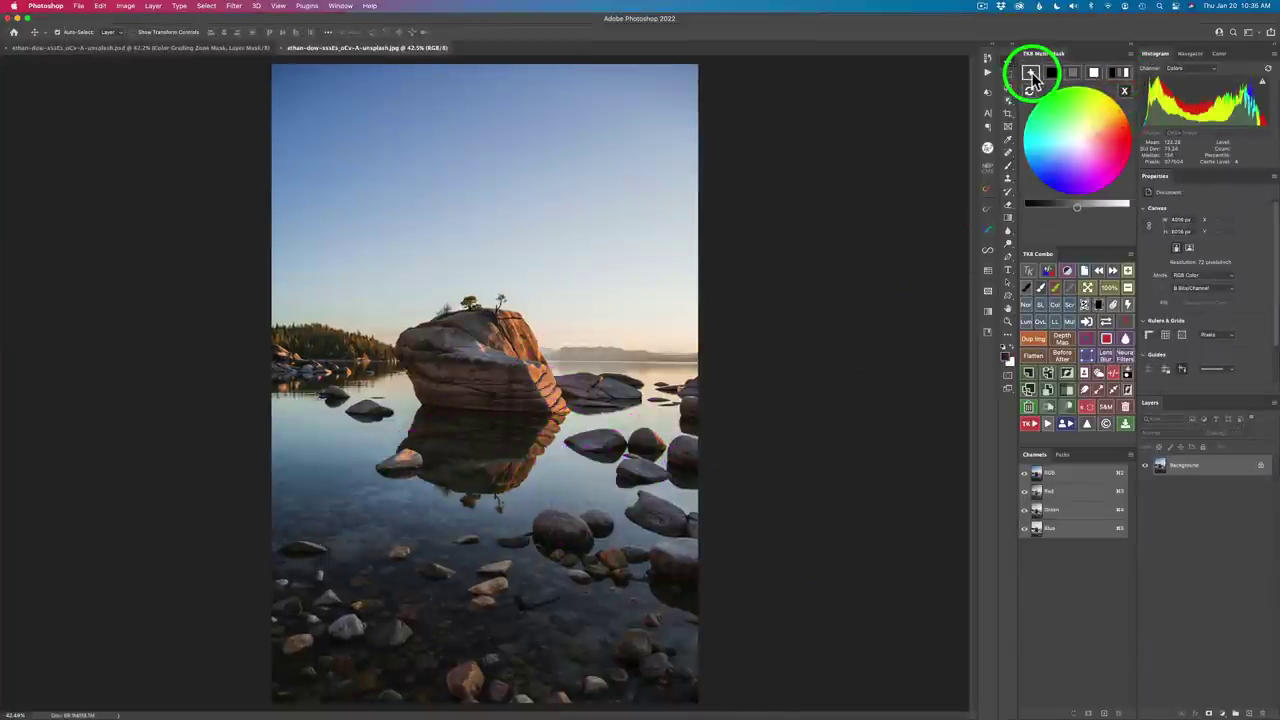
left_click(1032, 75)
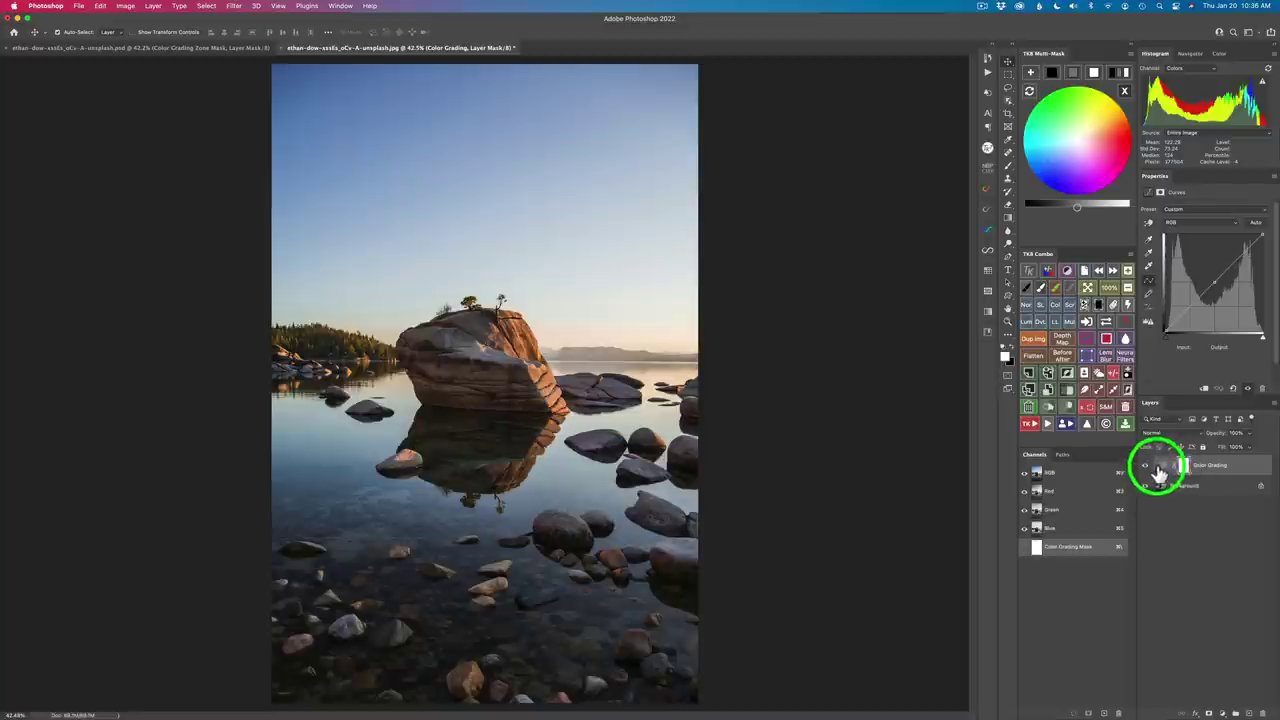
left_click(1072, 70)
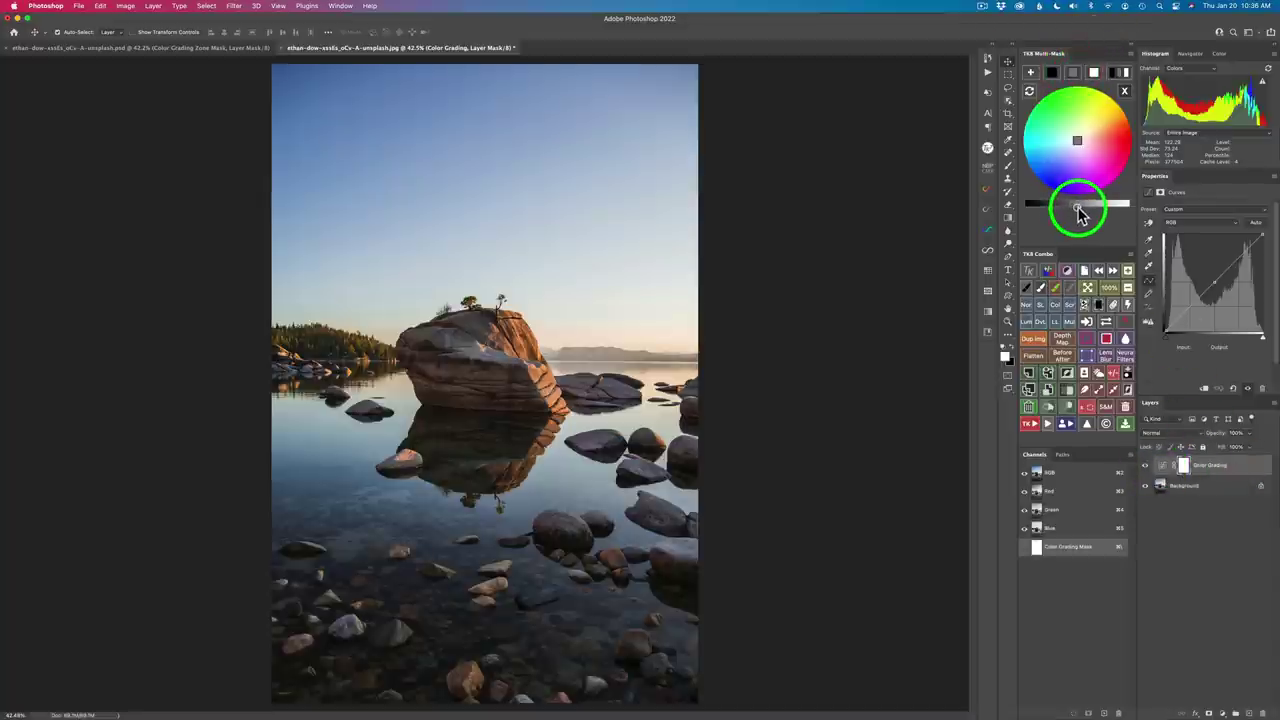
left_click_drag(1081, 210, 1101, 214)
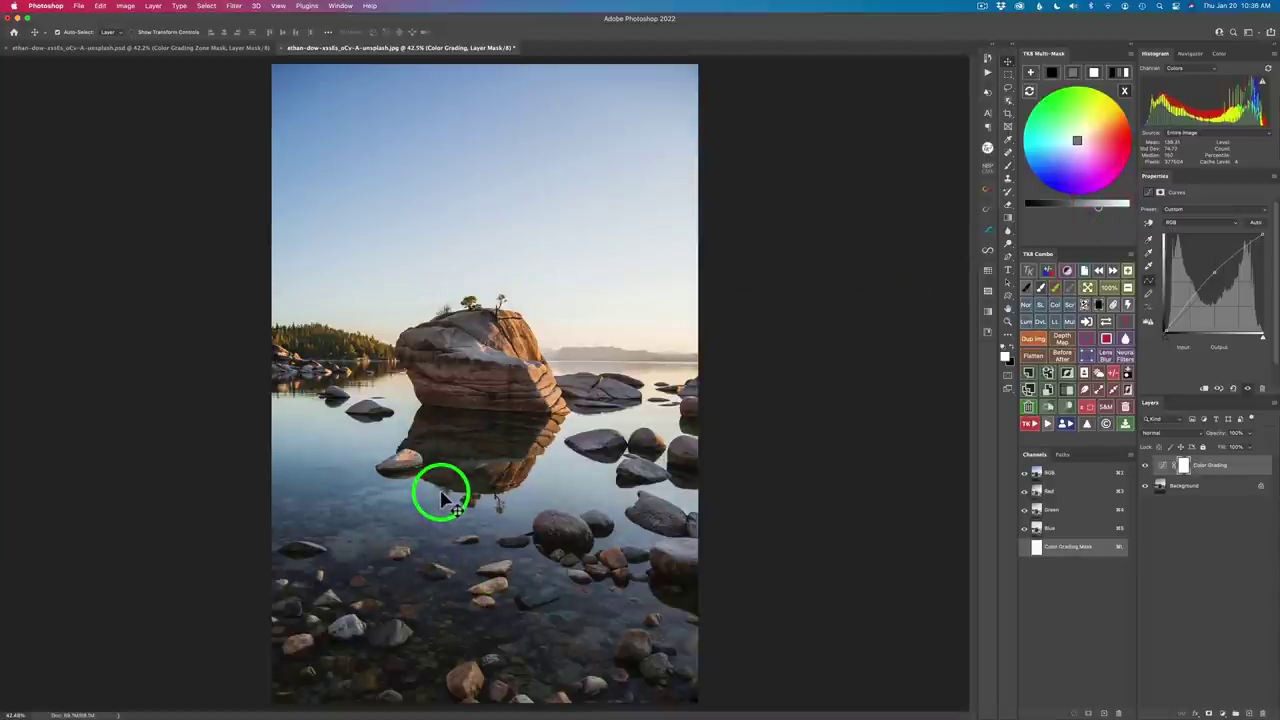
Step: Hide the Color Grading layer and create a zone mask from a dark tone sampled in the foreground water
left_click(1146, 467)
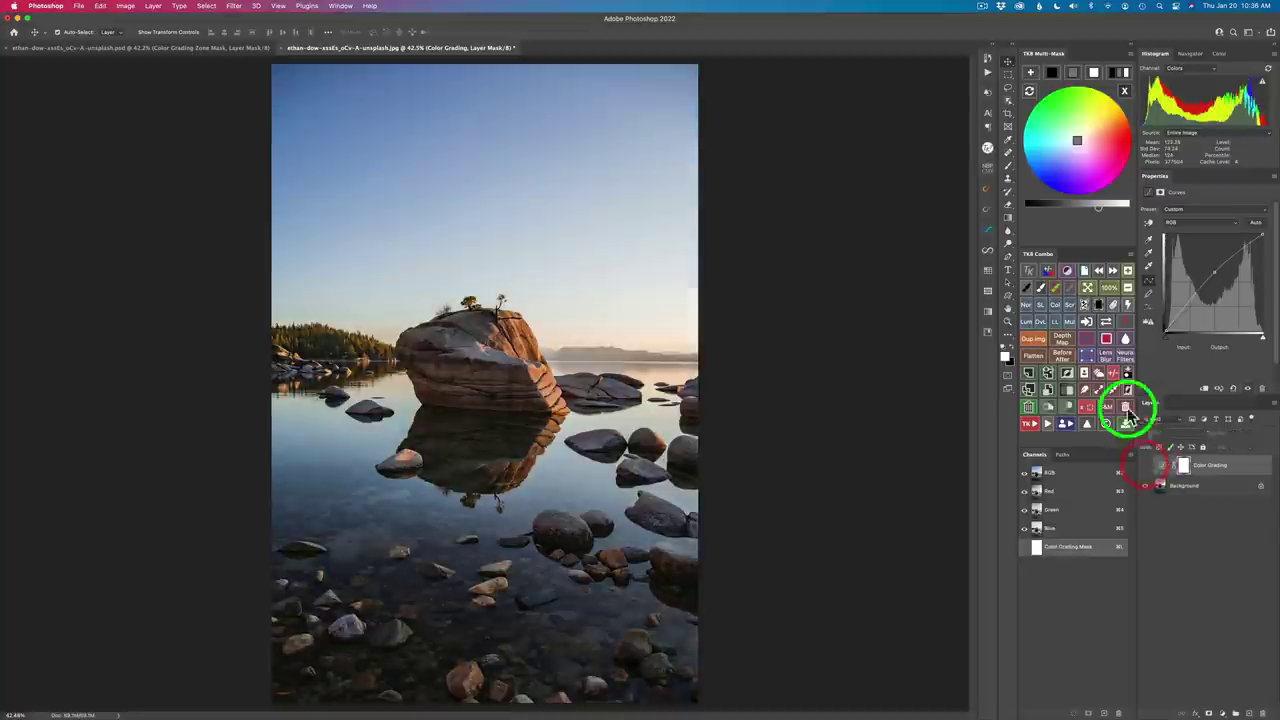
left_click(1125, 92)
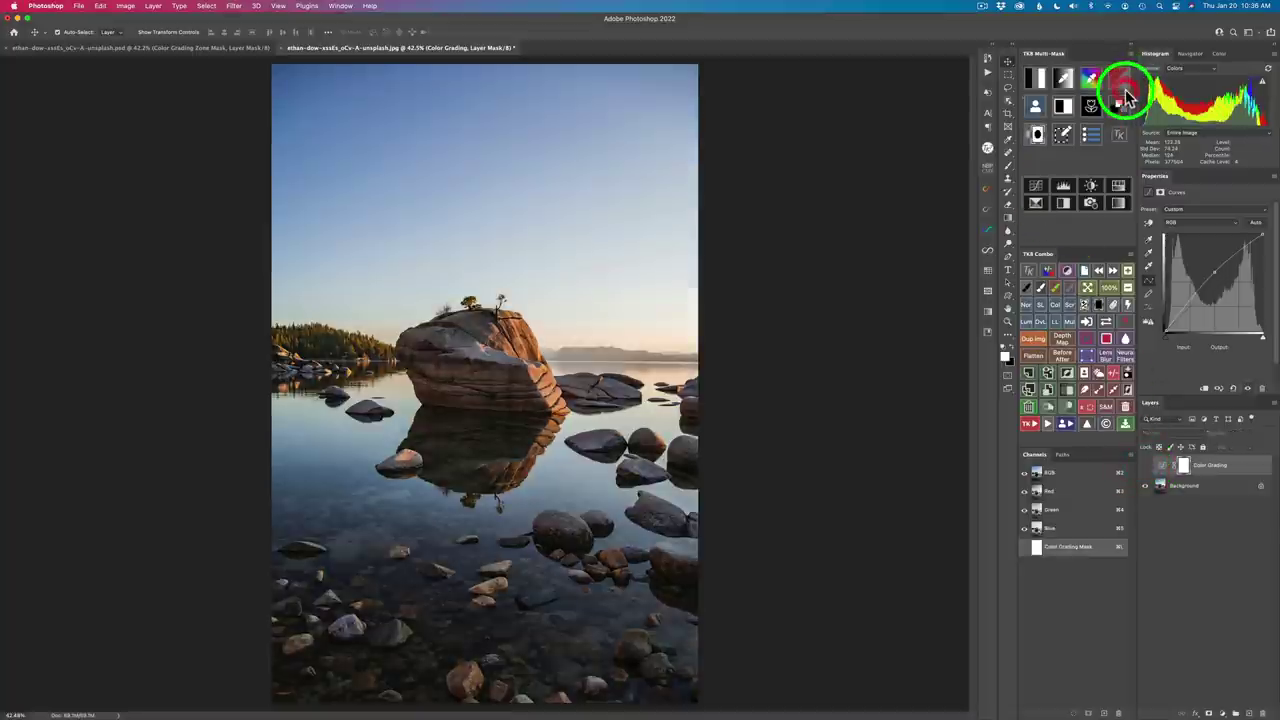
left_click(1062, 82)
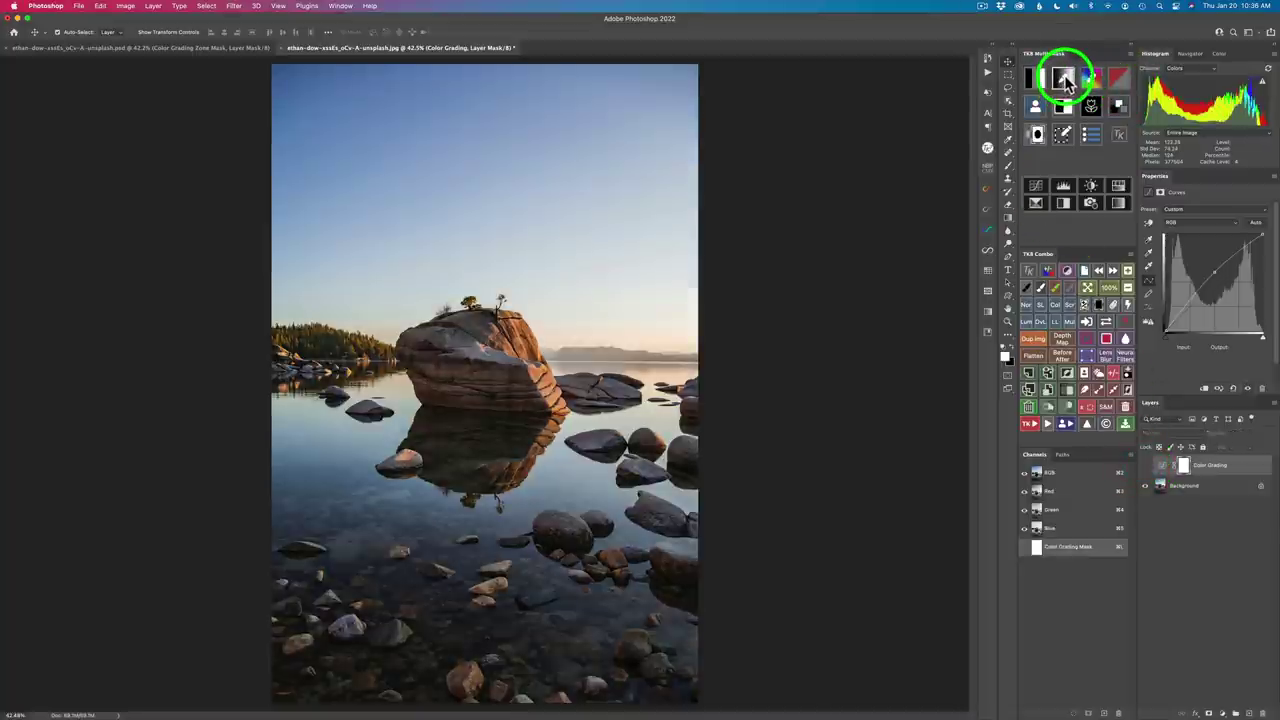
left_click(1065, 82)
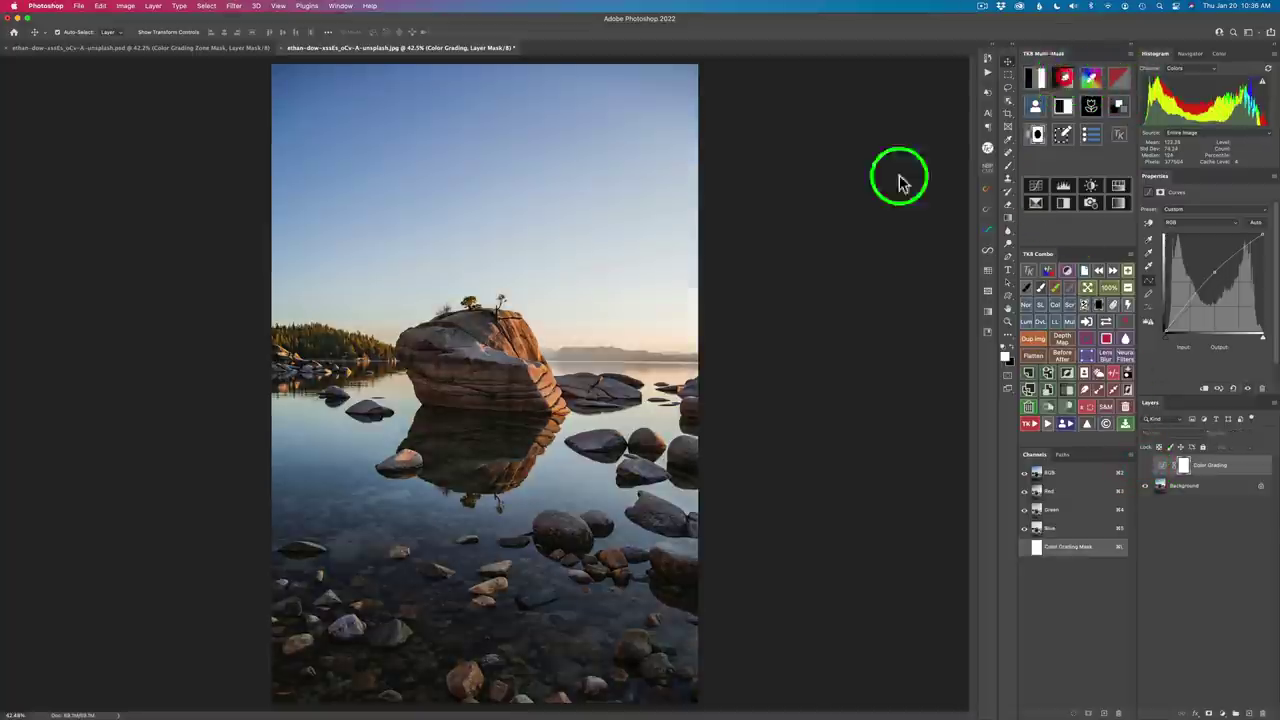
left_click(386, 567)
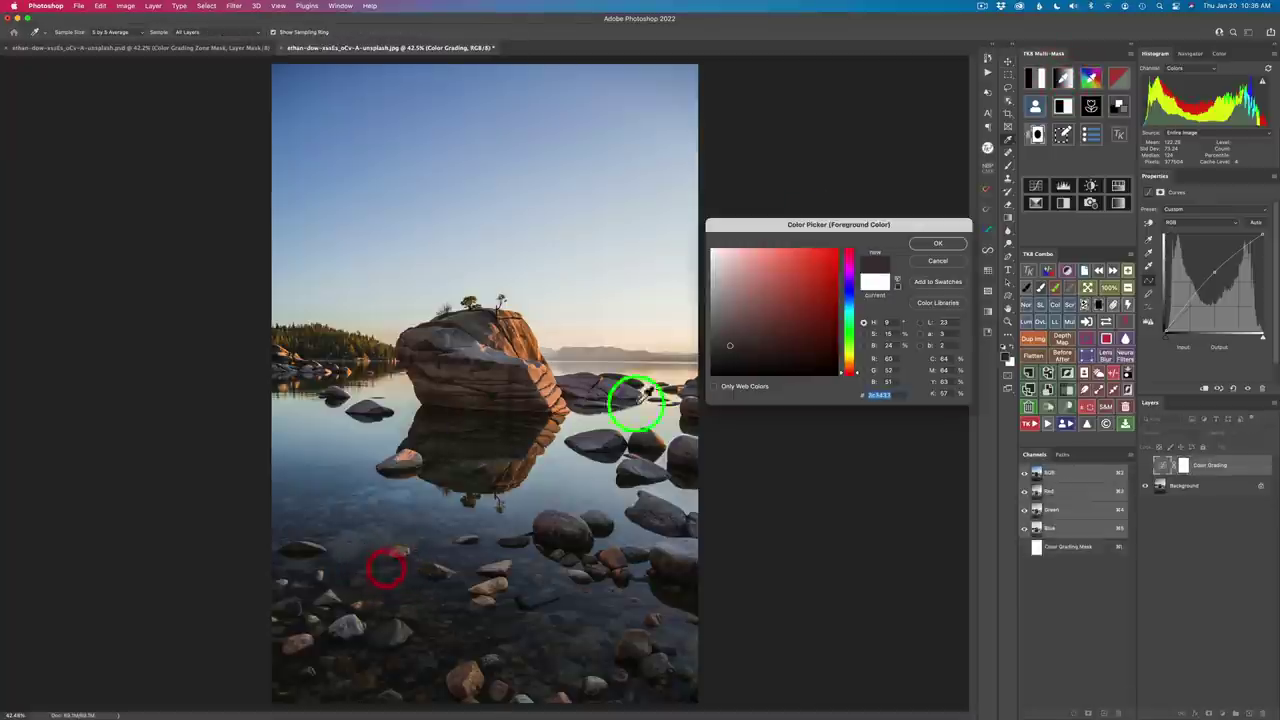
left_click(934, 246)
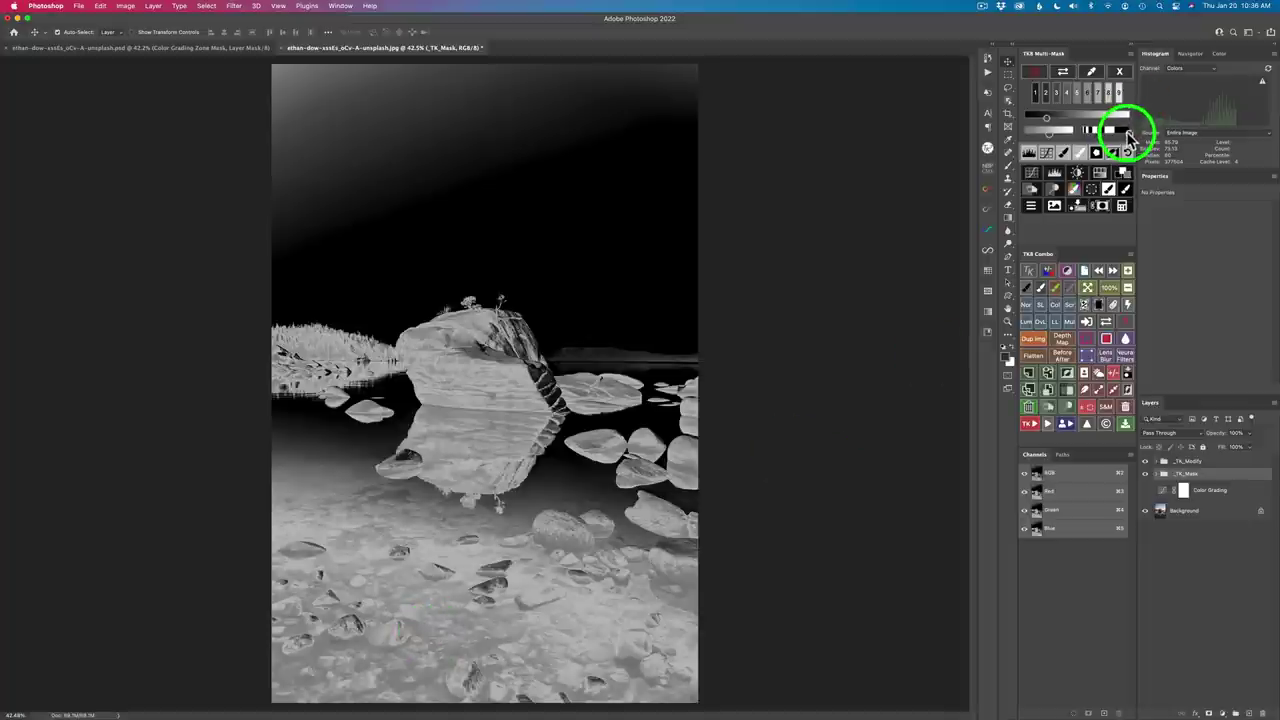
Step: Adjust the zone mask to suppress more of the sky and load it as a selection for painting on the Color Grading layer's black mask
left_click(1120, 136)
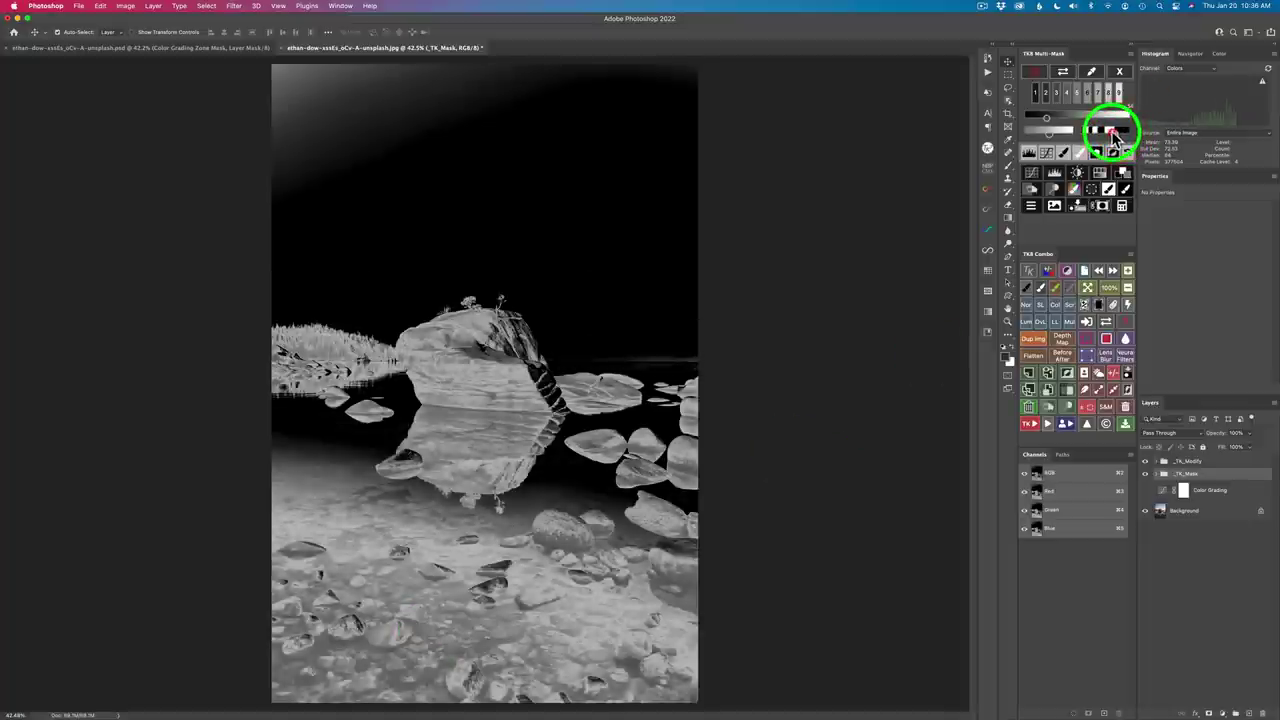
left_click(1116, 135)
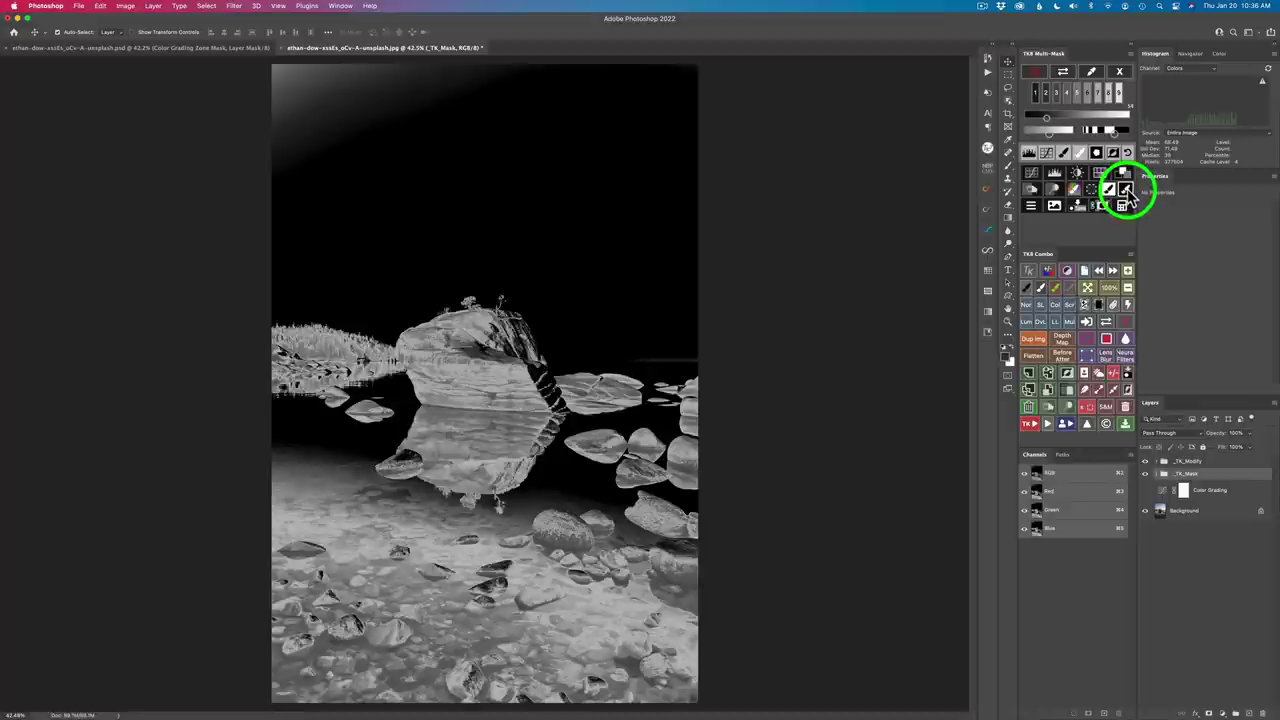
left_click(1127, 192)
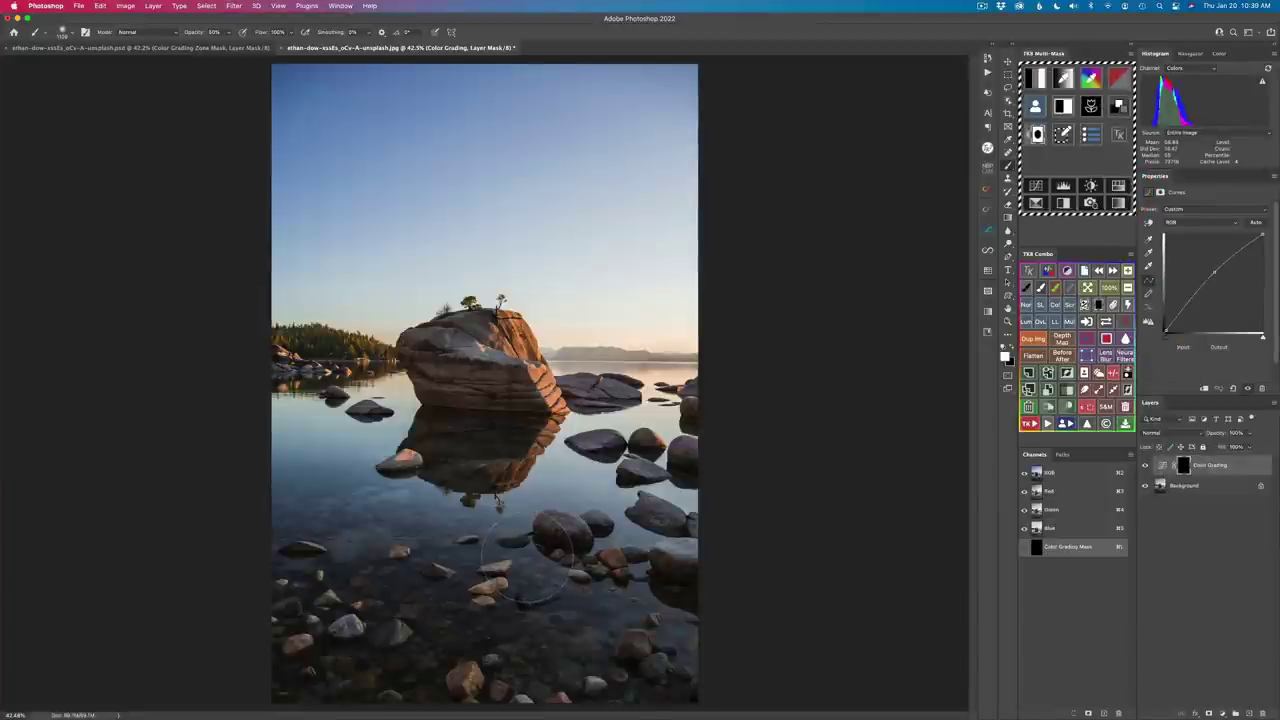
Step: Paint white at 50% opacity on the Color Grading mask over the foreground water and around the reflection, and compare before and after
left_click_drag(440, 605, 457, 606)
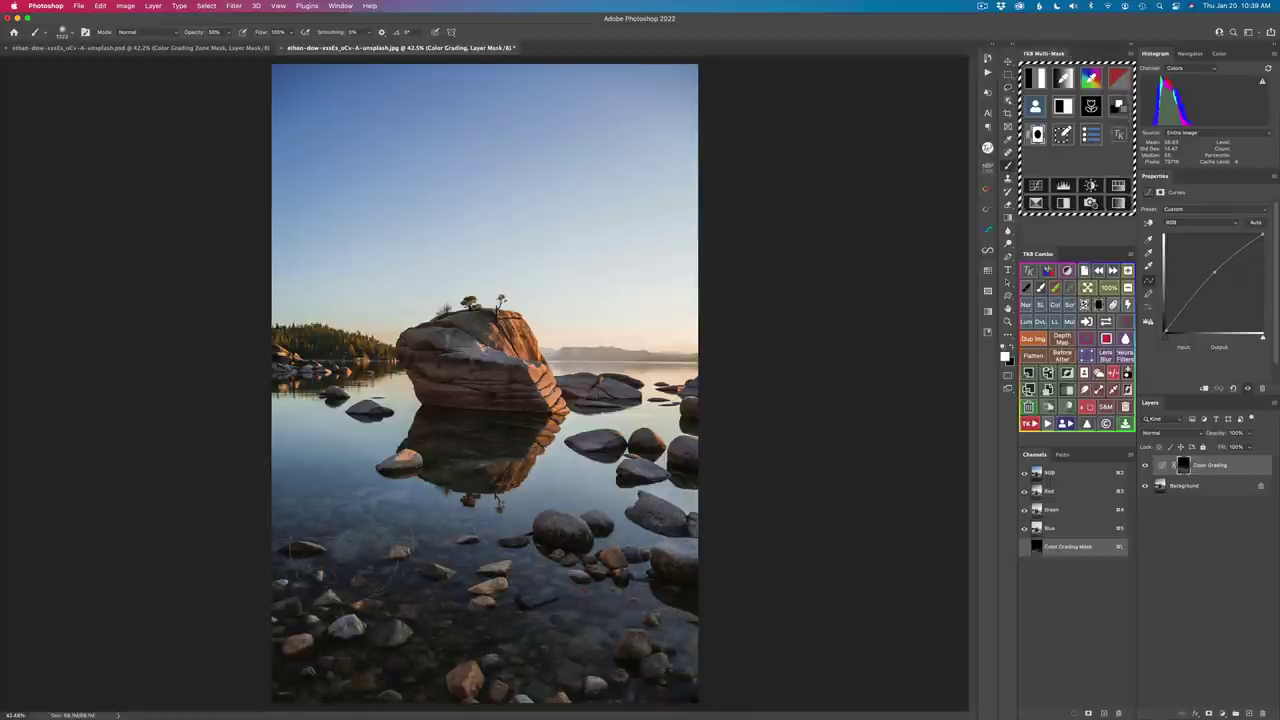
left_click_drag(383, 586, 390, 590)
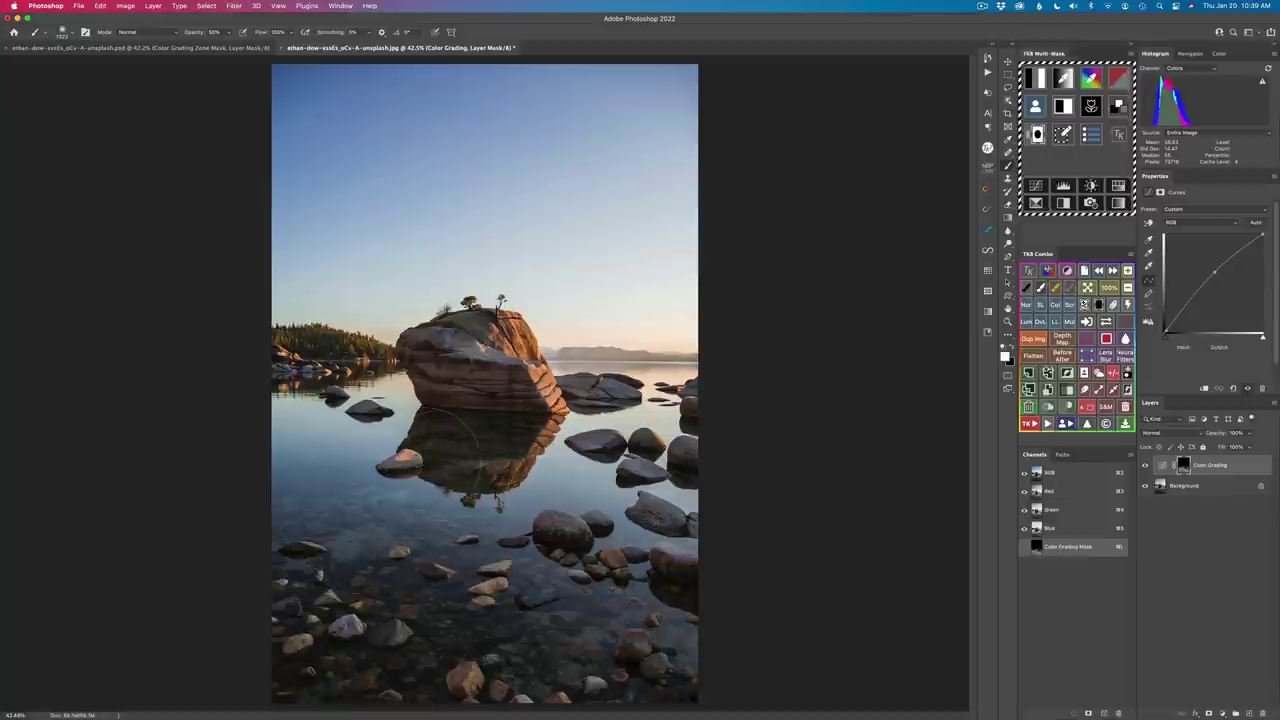
left_click_drag(430, 445, 340, 460)
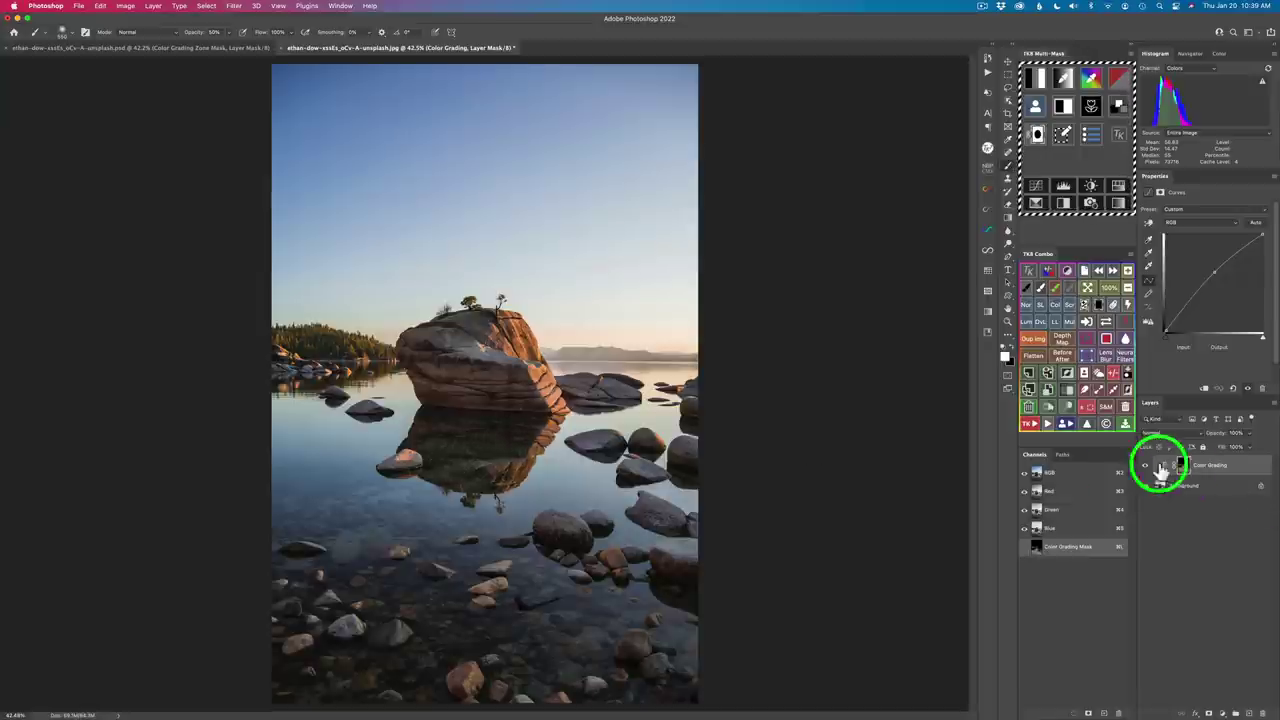
left_click(1146, 470)
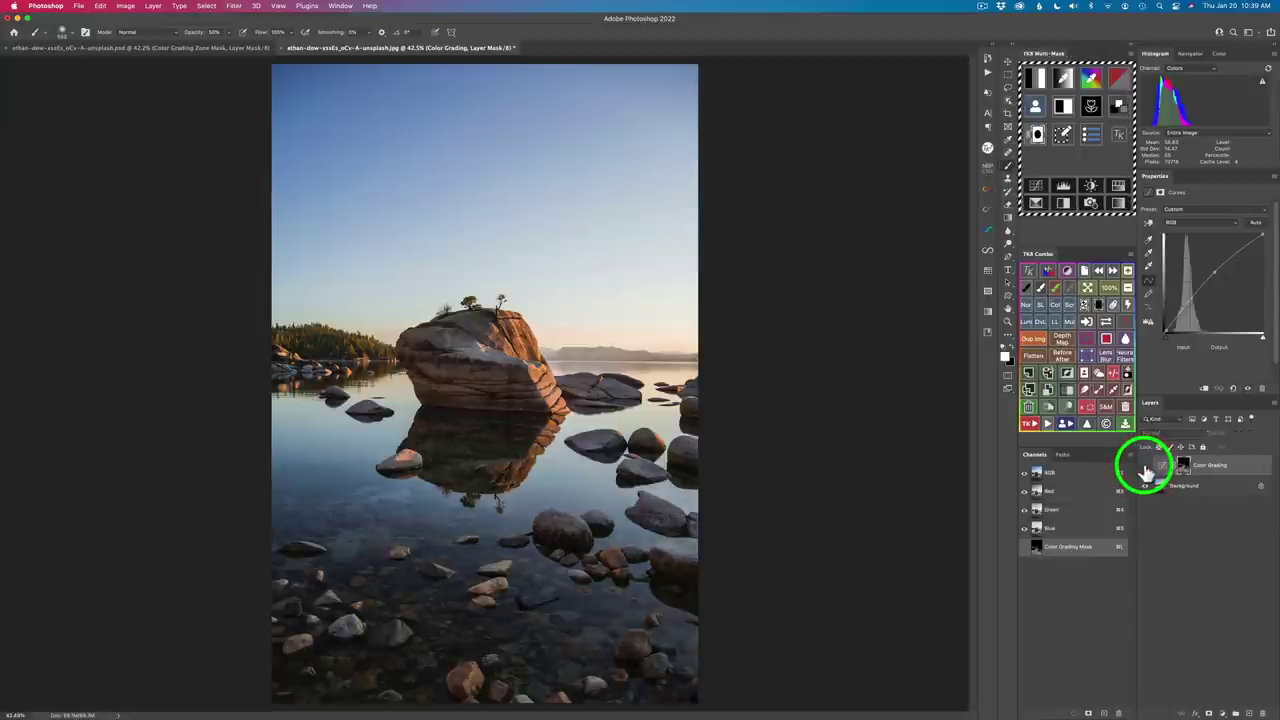
left_click(1146, 470)
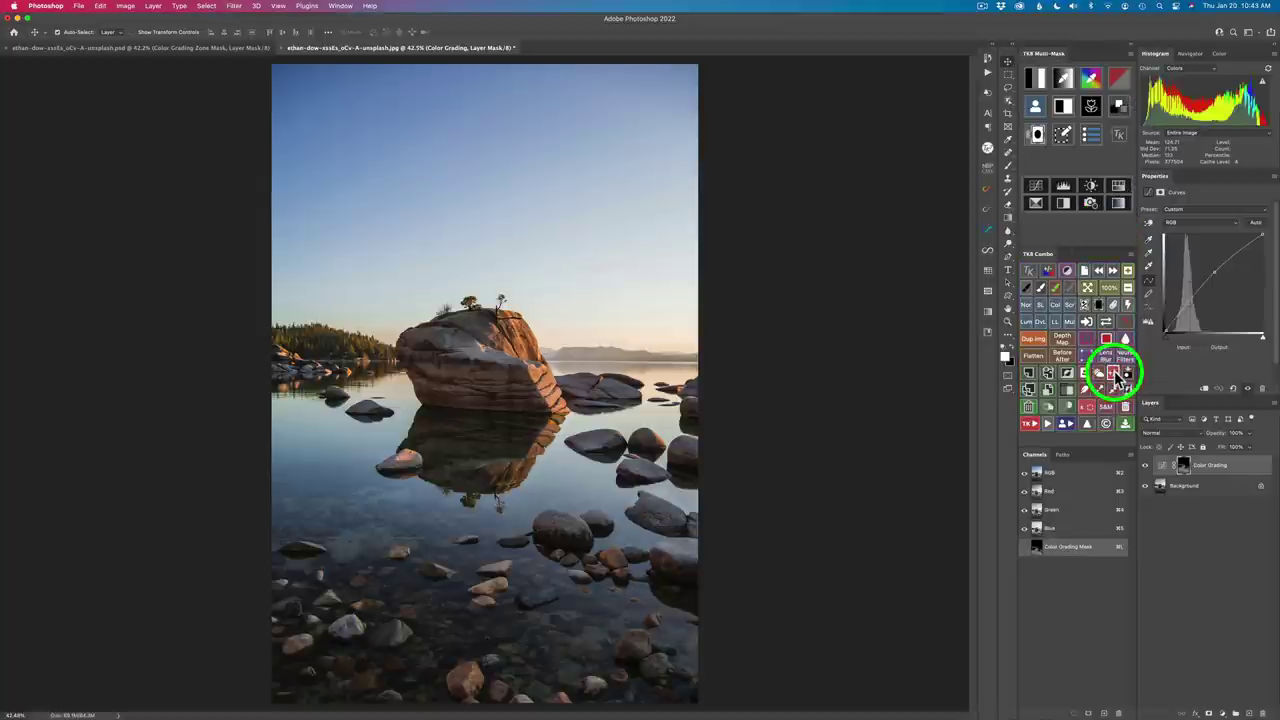
Step: Add a second Color Grading layer, darken its midtones strongly, and hide that layer
left_click(1120, 106)
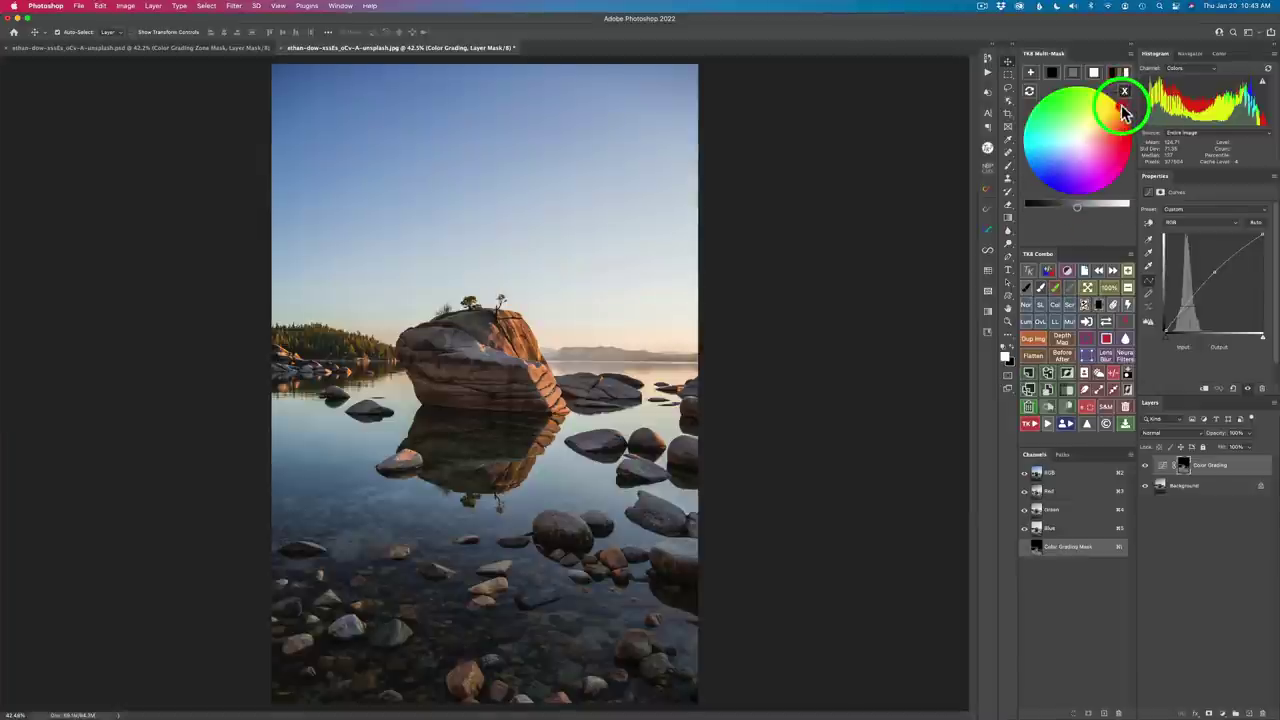
left_click(1030, 72)
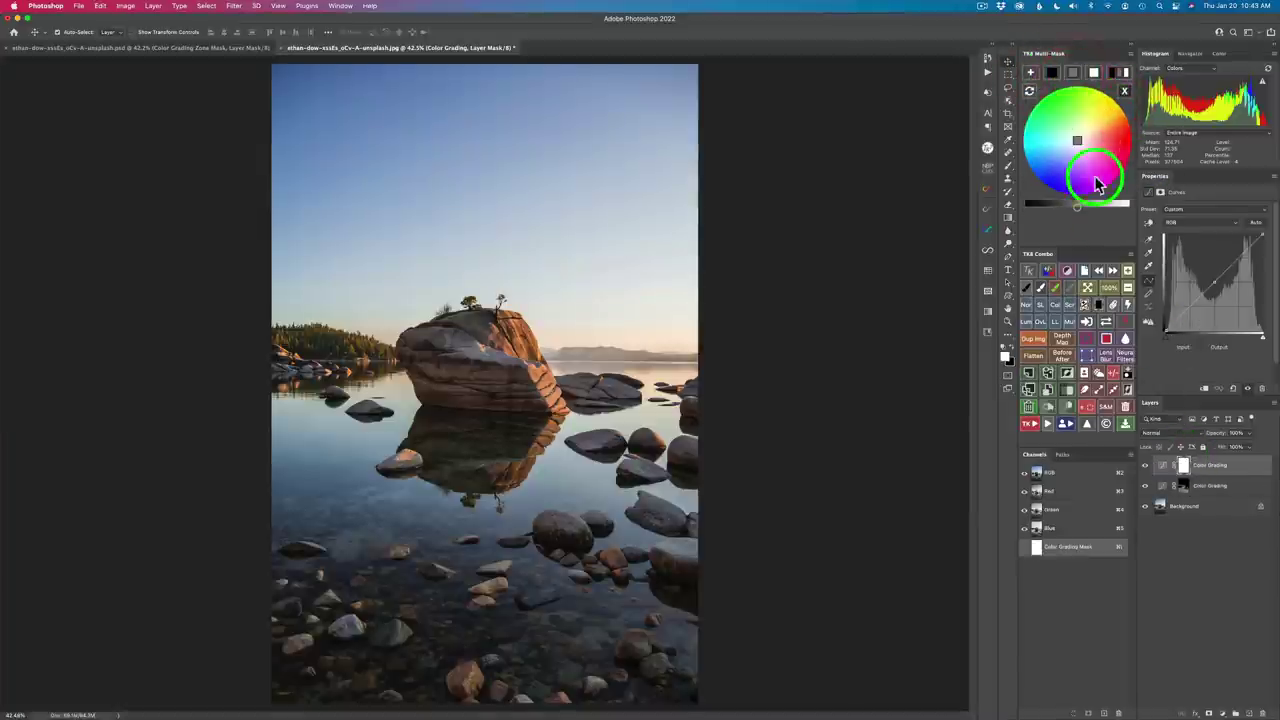
left_click_drag(1075, 210, 1039, 207)
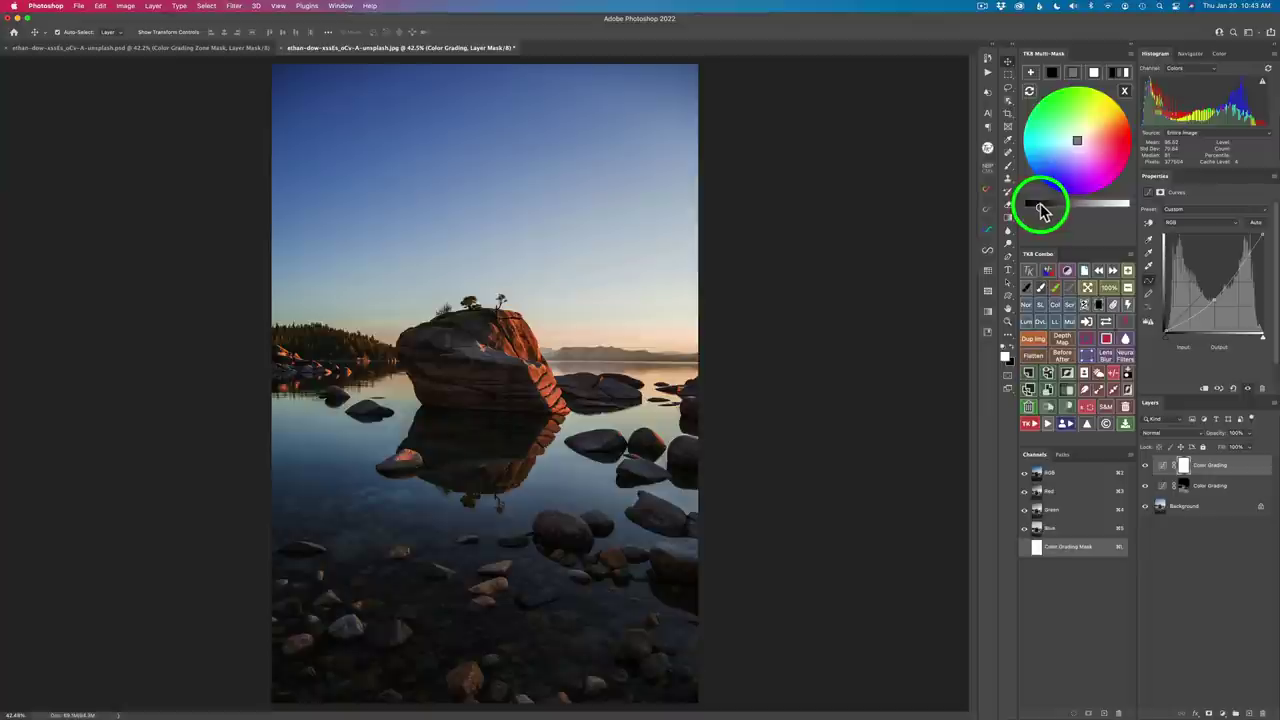
left_click(1165, 467)
left_click_drag(1165, 467, 1146, 470)
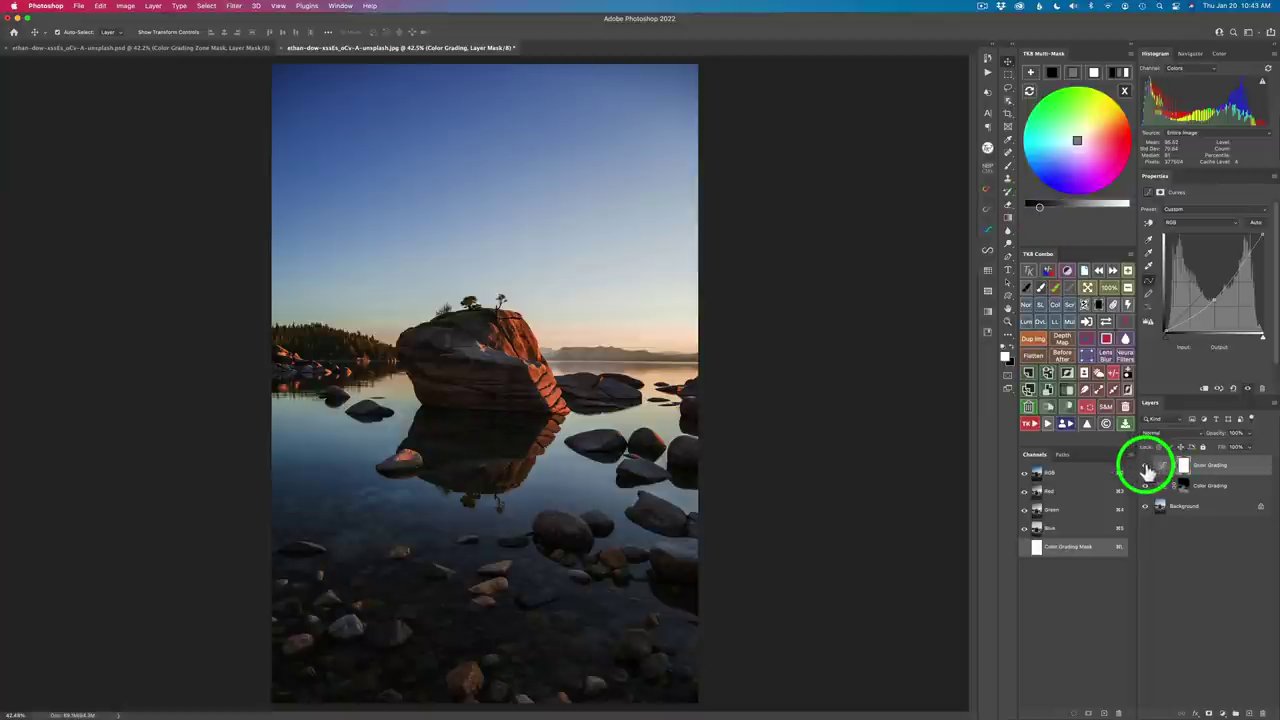
left_click(1146, 467)
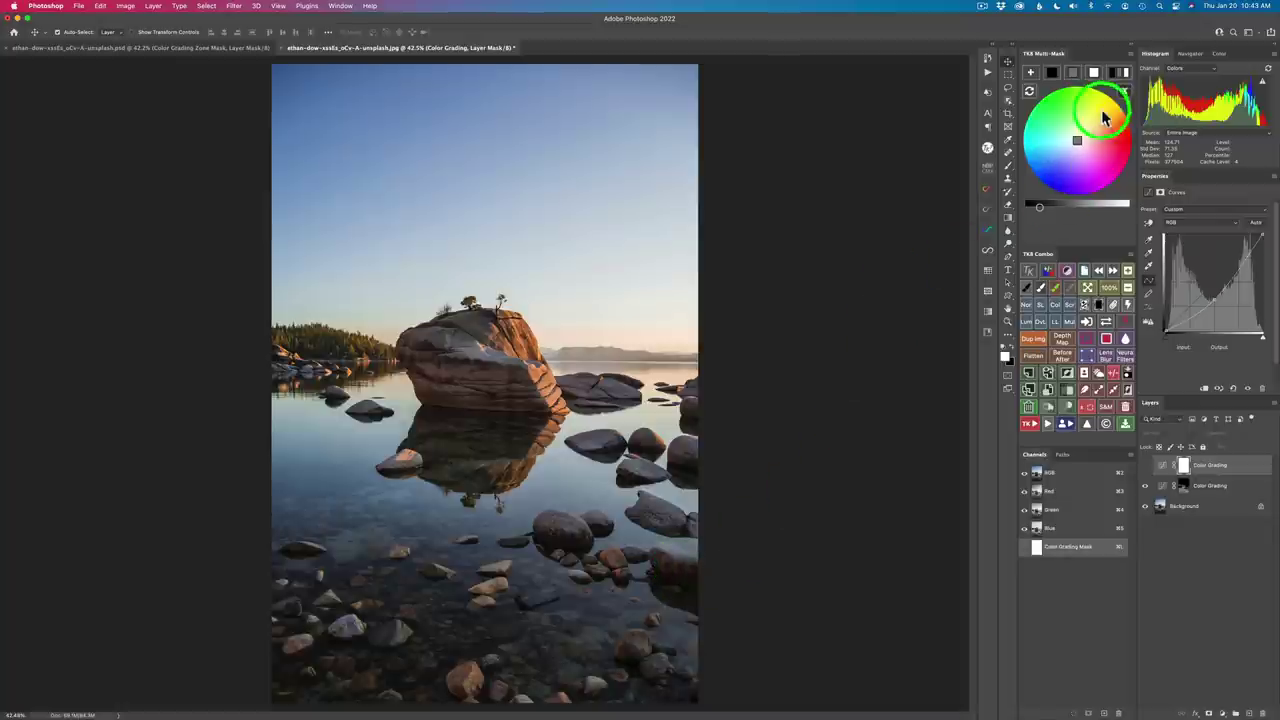
Step: Create a zone mask from a foreground rock tone and suppress its darker areas to target painting on the second Color Grading layer
left_click(1127, 95)
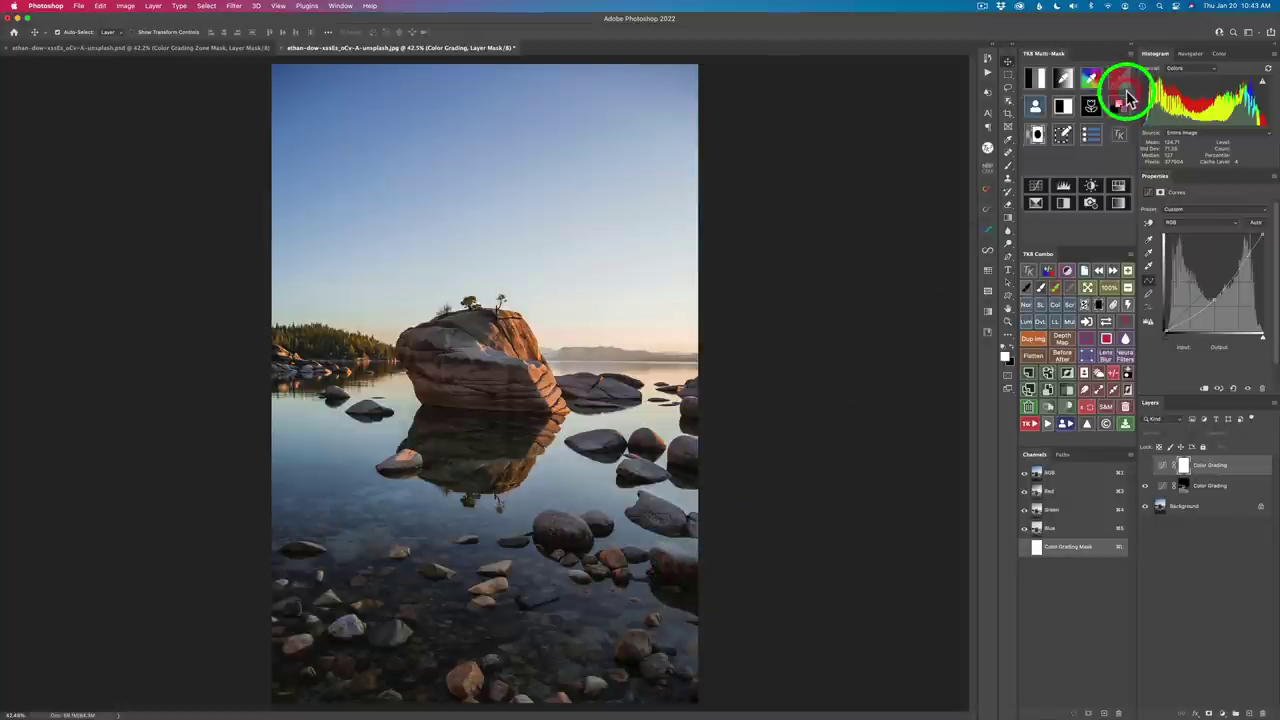
left_click(1065, 76)
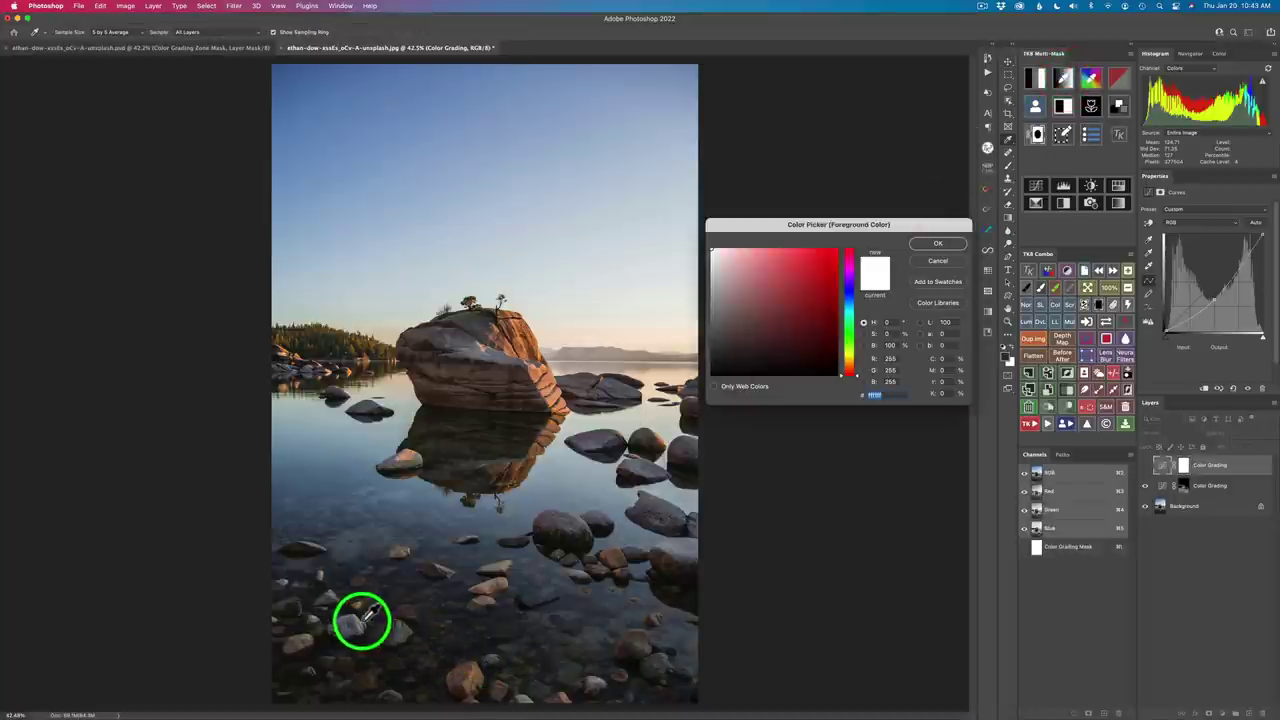
left_click(306, 638)
left_click(940, 244)
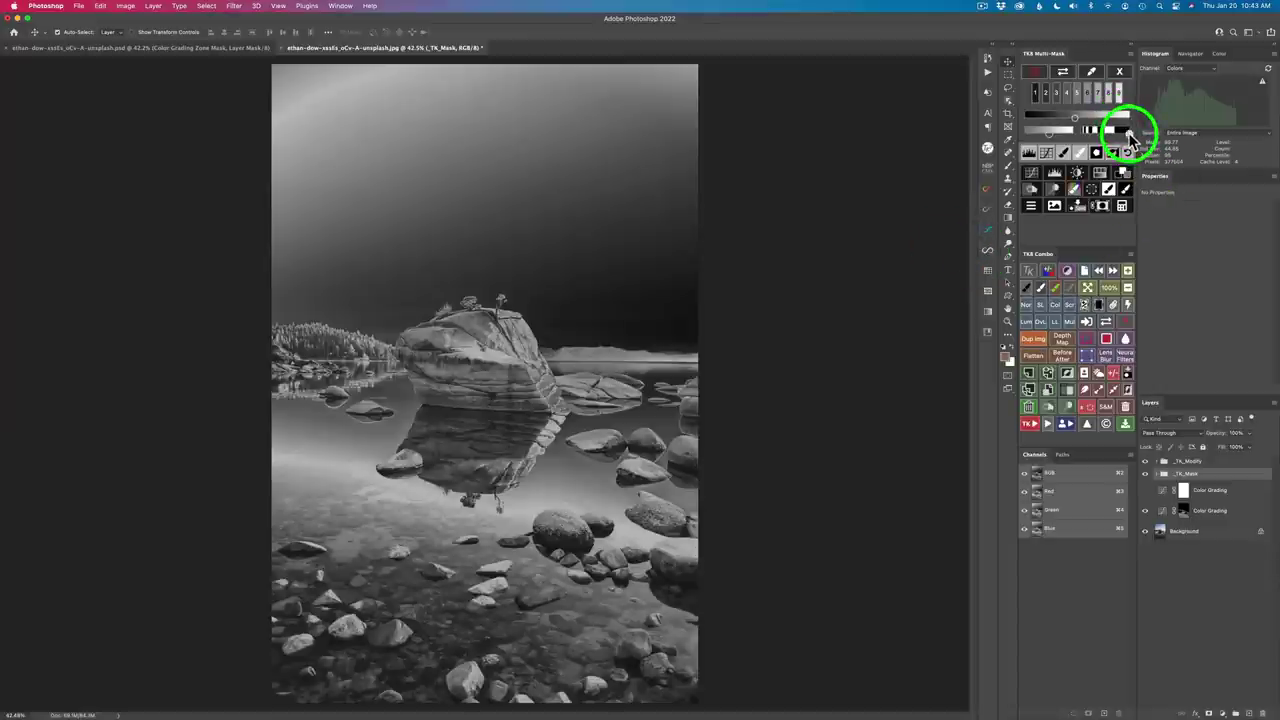
left_click(1111, 131)
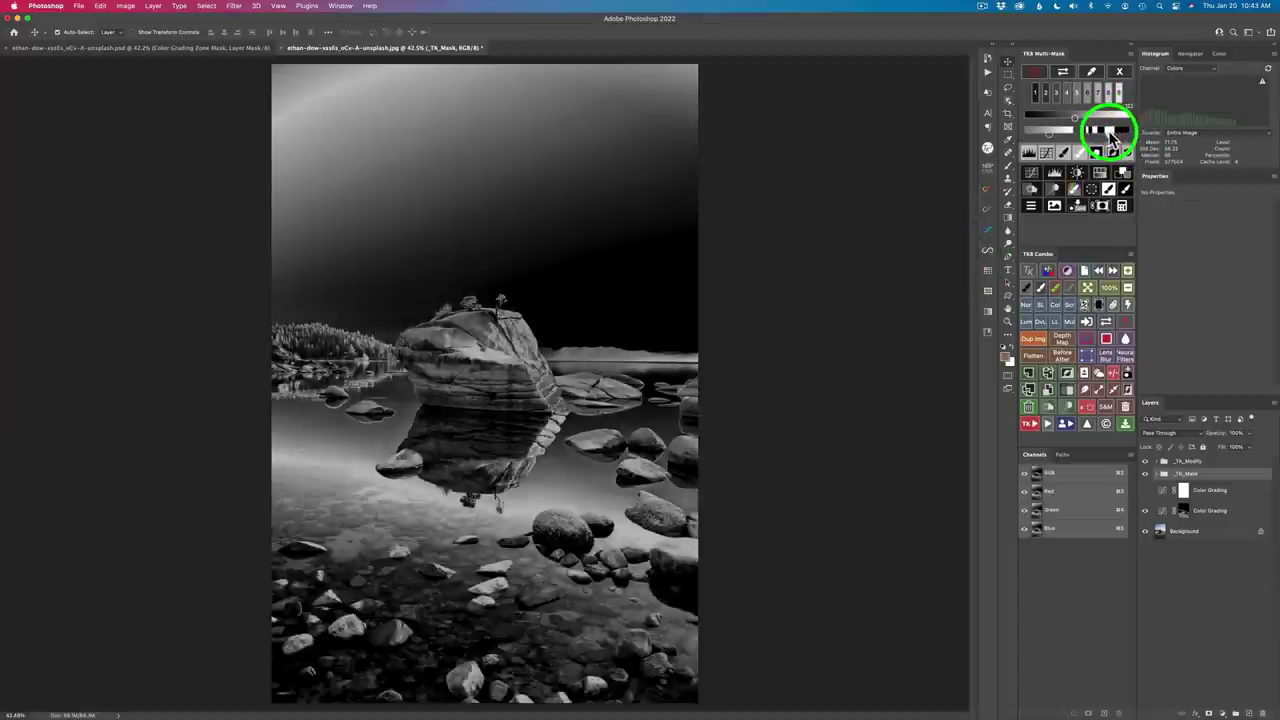
left_click(1111, 131)
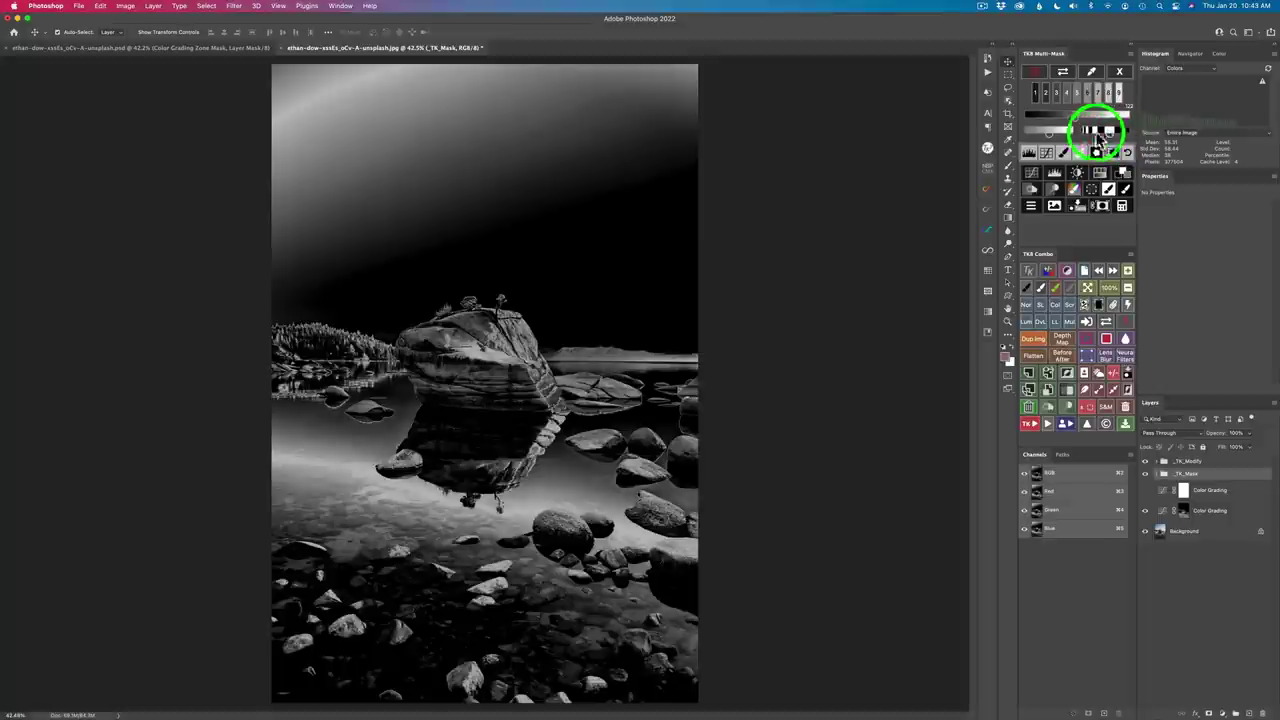
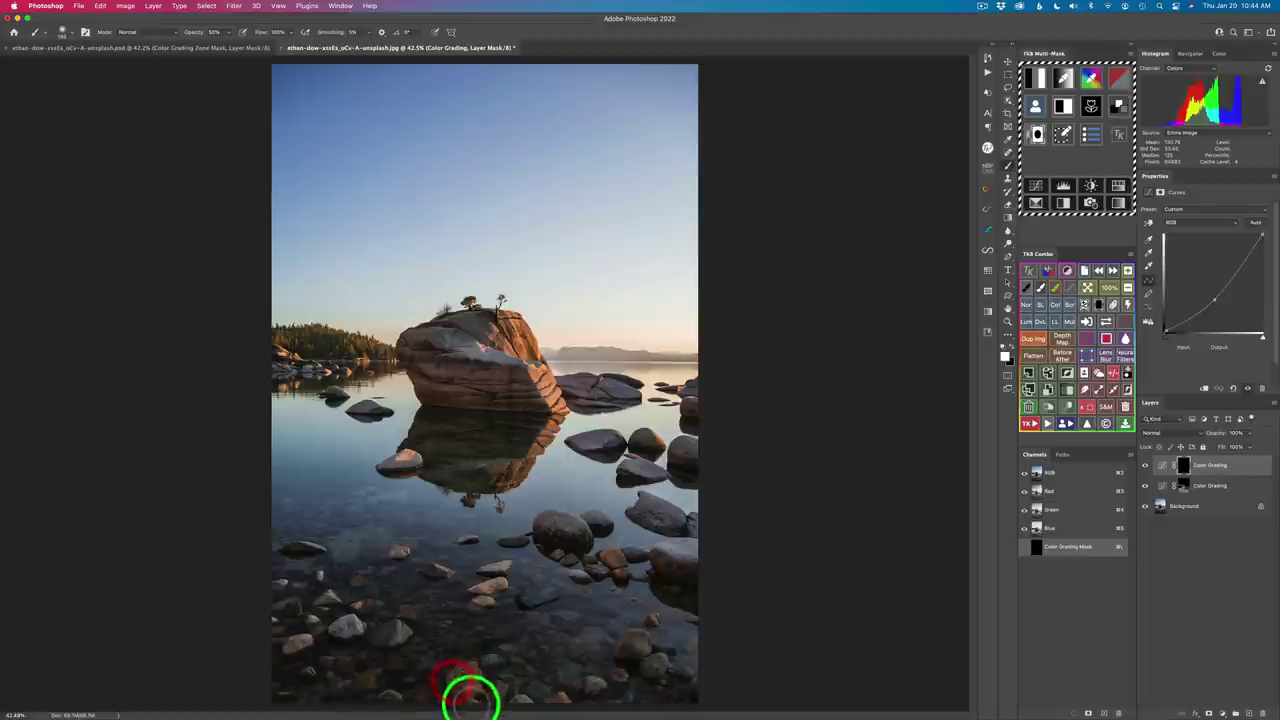
Step: Paint white at 50% opacity on the second Color Grading layer's black mask over the rocks in the lower-left foreground
left_click(380, 690)
left_click(375, 637)
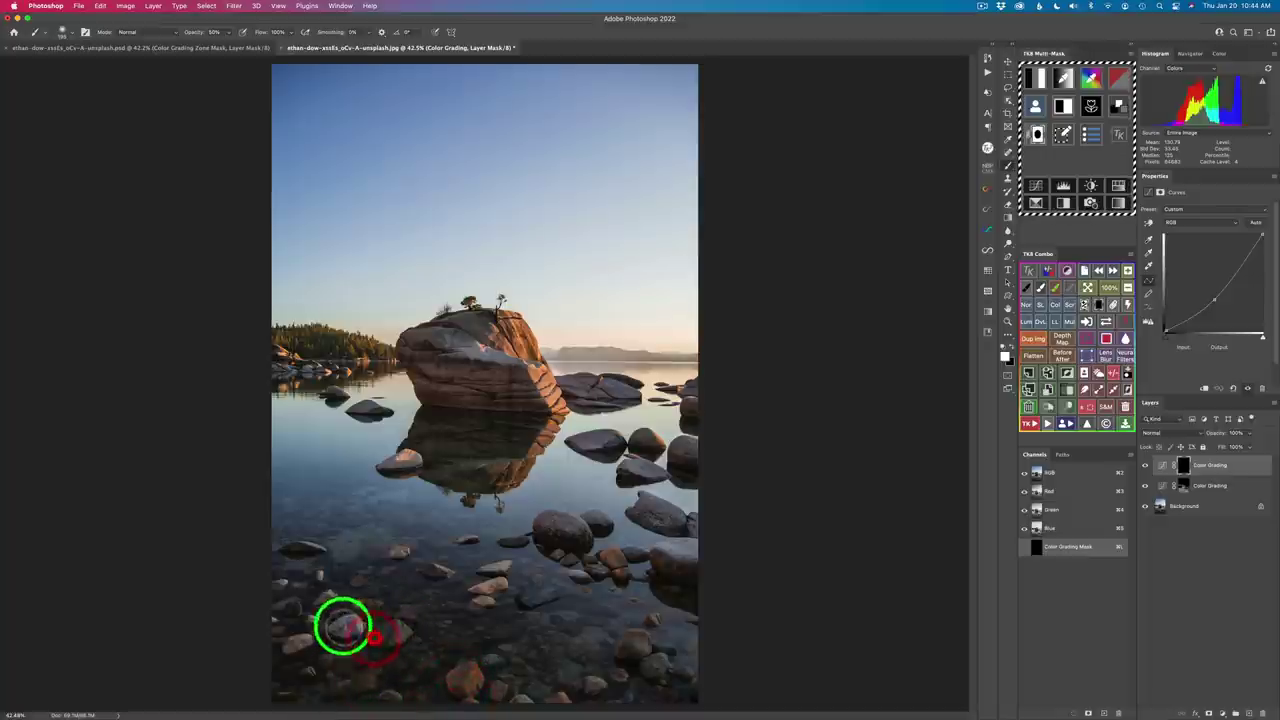
left_click(288, 646)
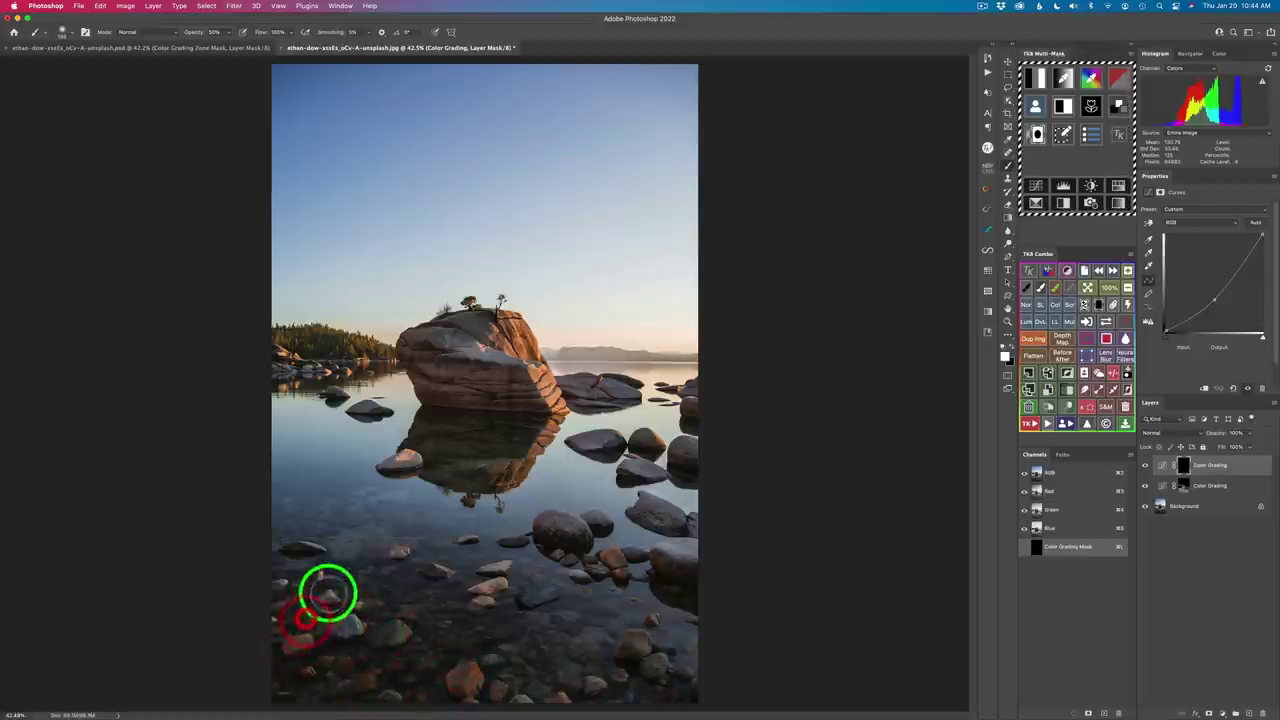
left_click(280, 617)
left_click(262, 613)
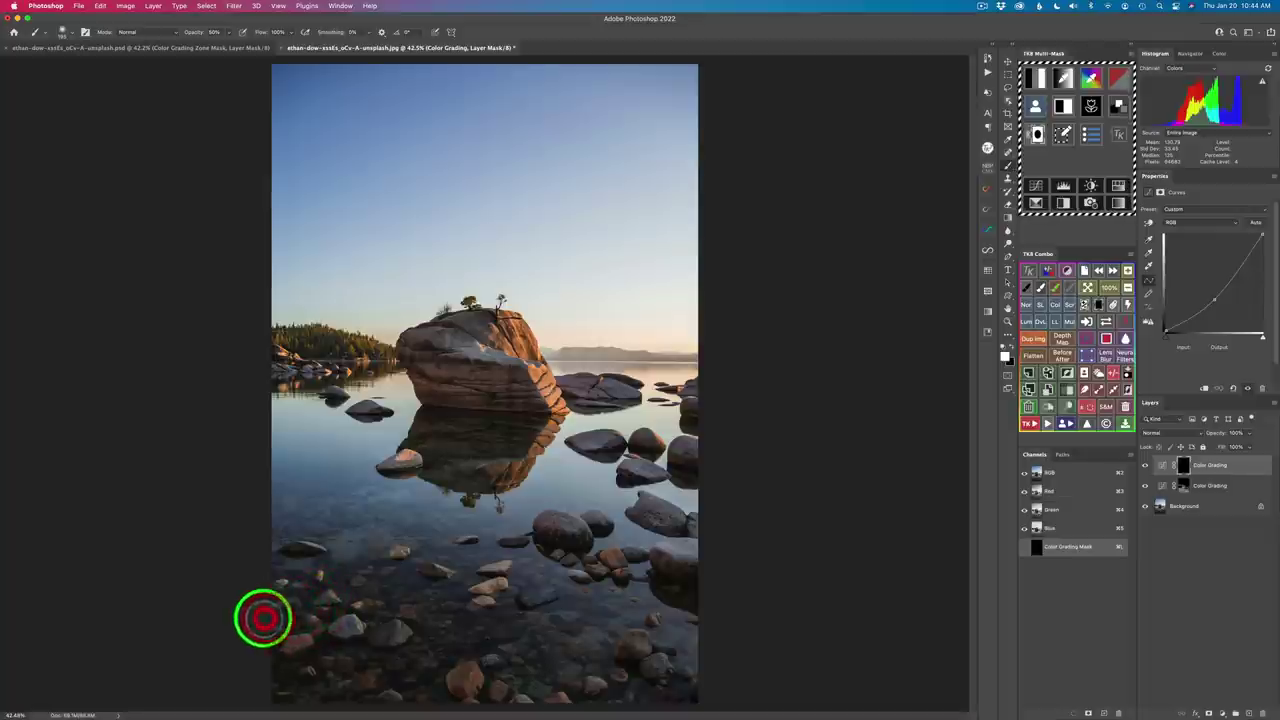
left_click(291, 650)
left_click(273, 688)
left_click(302, 665)
left_click(272, 585)
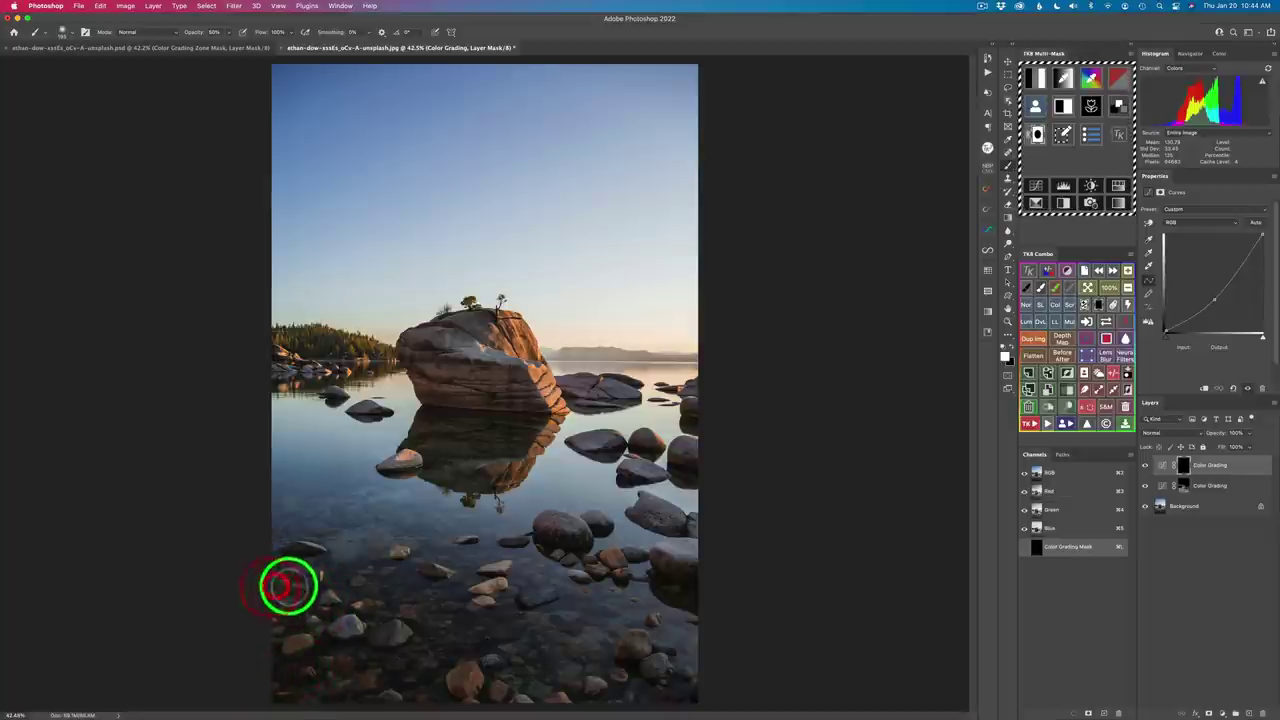
left_click(318, 577)
left_click(287, 550)
left_click(322, 600)
left_click(280, 612)
left_click(282, 588)
Step: Paint white on the same mask over the center rocks, the cluster beside the large boulders, and the lower-right rocks
left_click(449, 572)
left_click(500, 574)
left_click(489, 599)
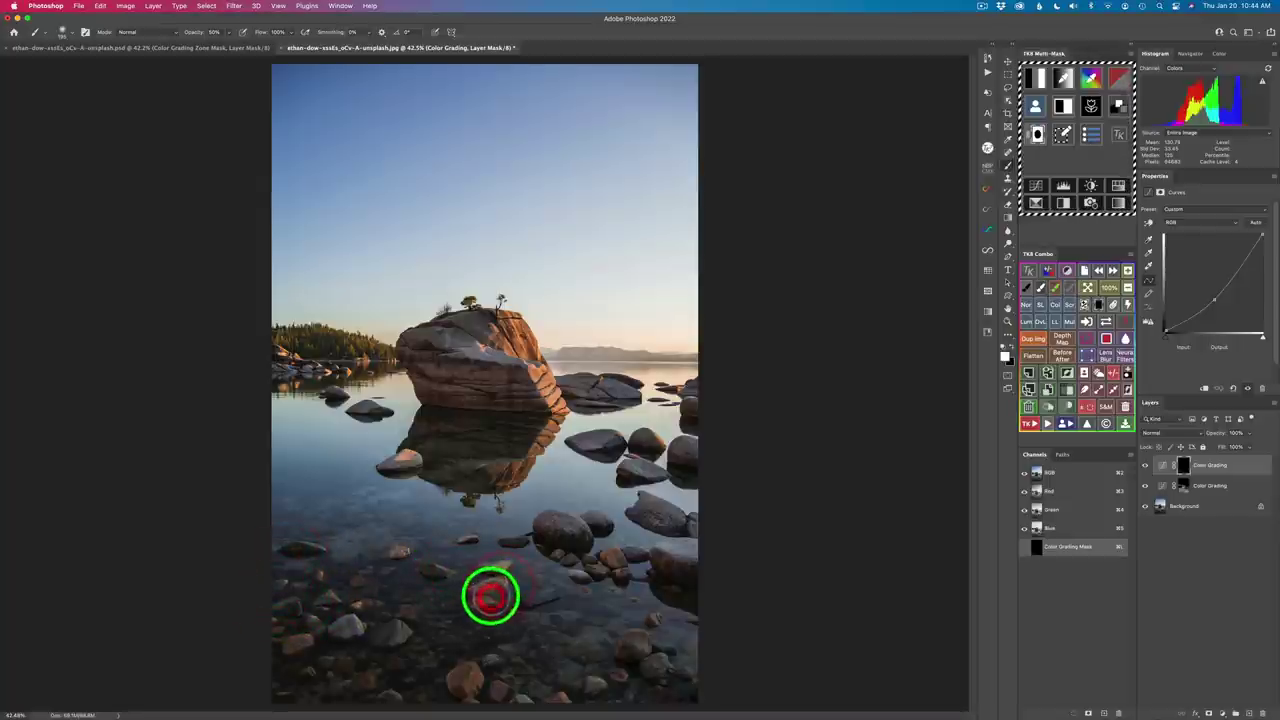
left_click(507, 567)
left_click(583, 570)
left_click(563, 551)
left_click(601, 566)
left_click(608, 562)
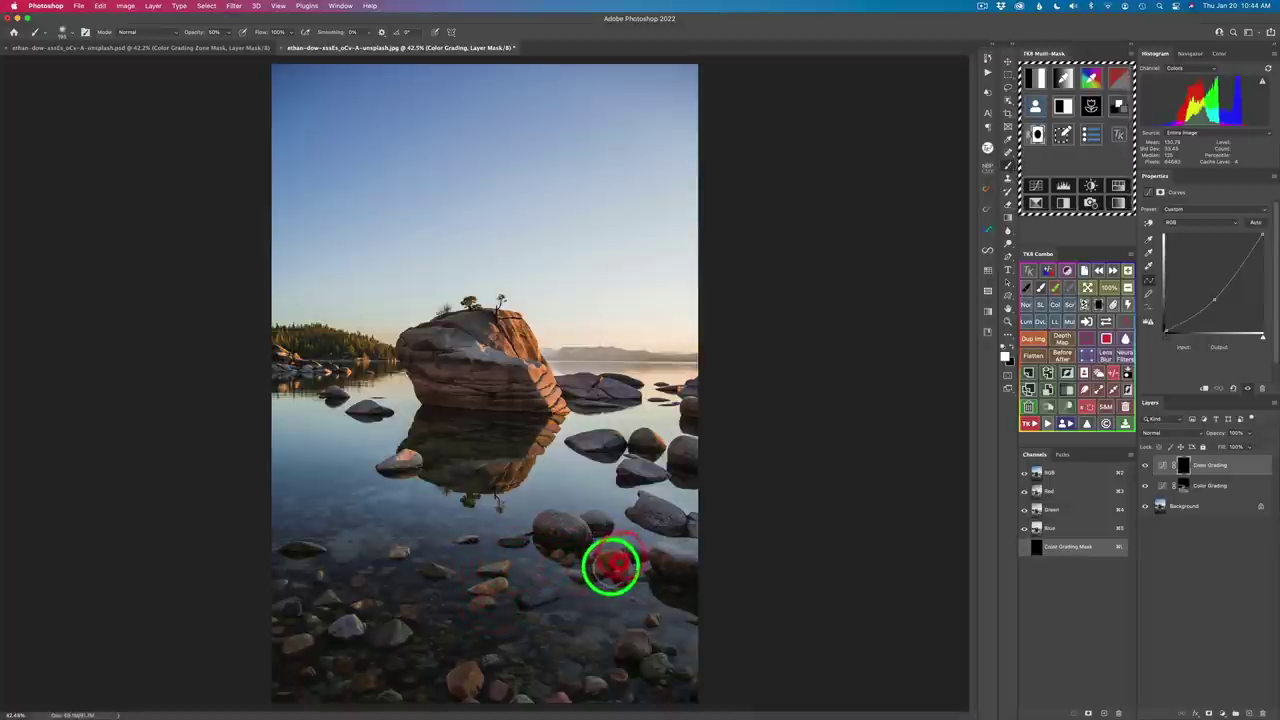
left_click(630, 654)
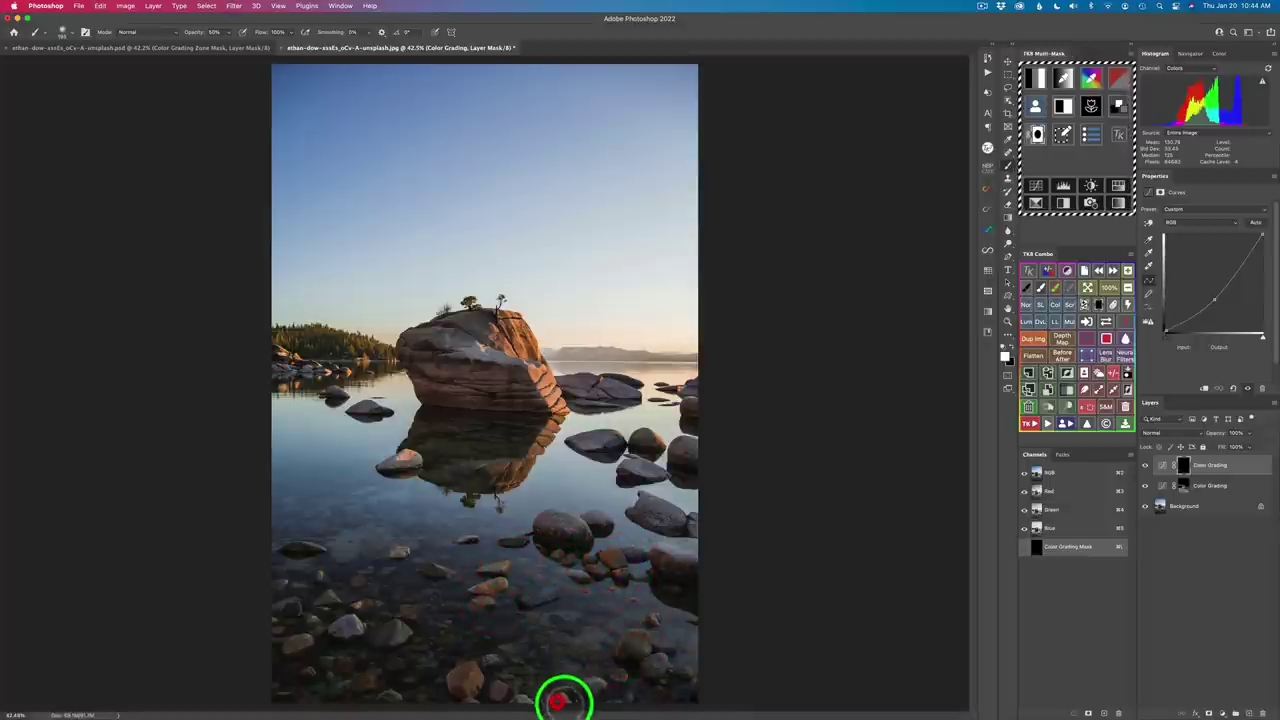
left_click(596, 682)
left_click(632, 602)
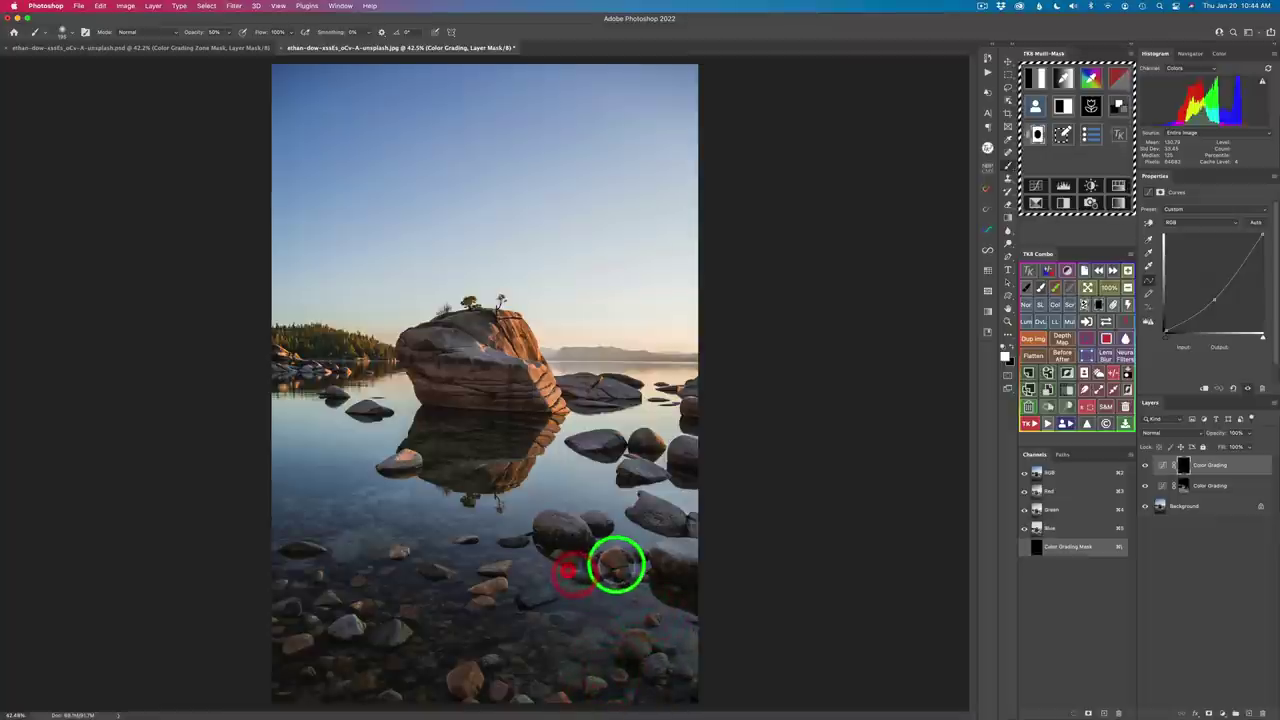
left_click(606, 556)
Step: Build up the darkening with further white strokes from the center foreground rocks across to the photo's left edge
left_click(468, 585)
left_click(421, 566)
left_click(398, 550)
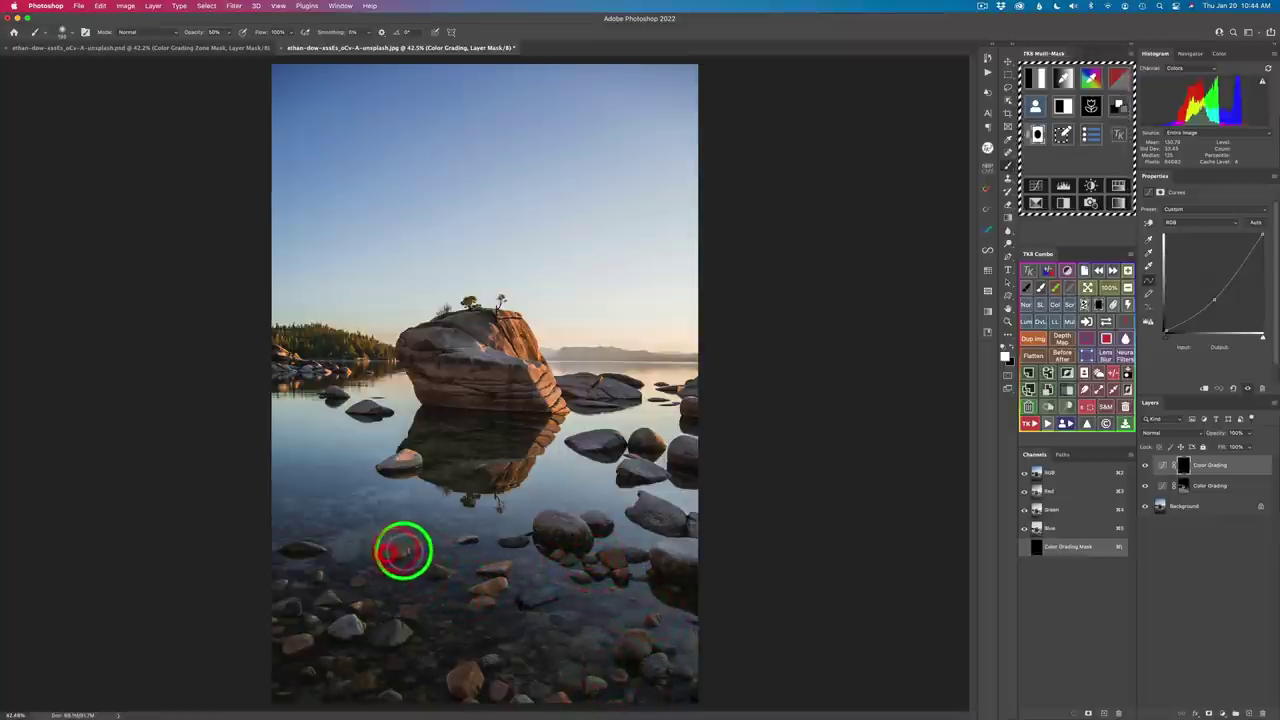
left_click(455, 544)
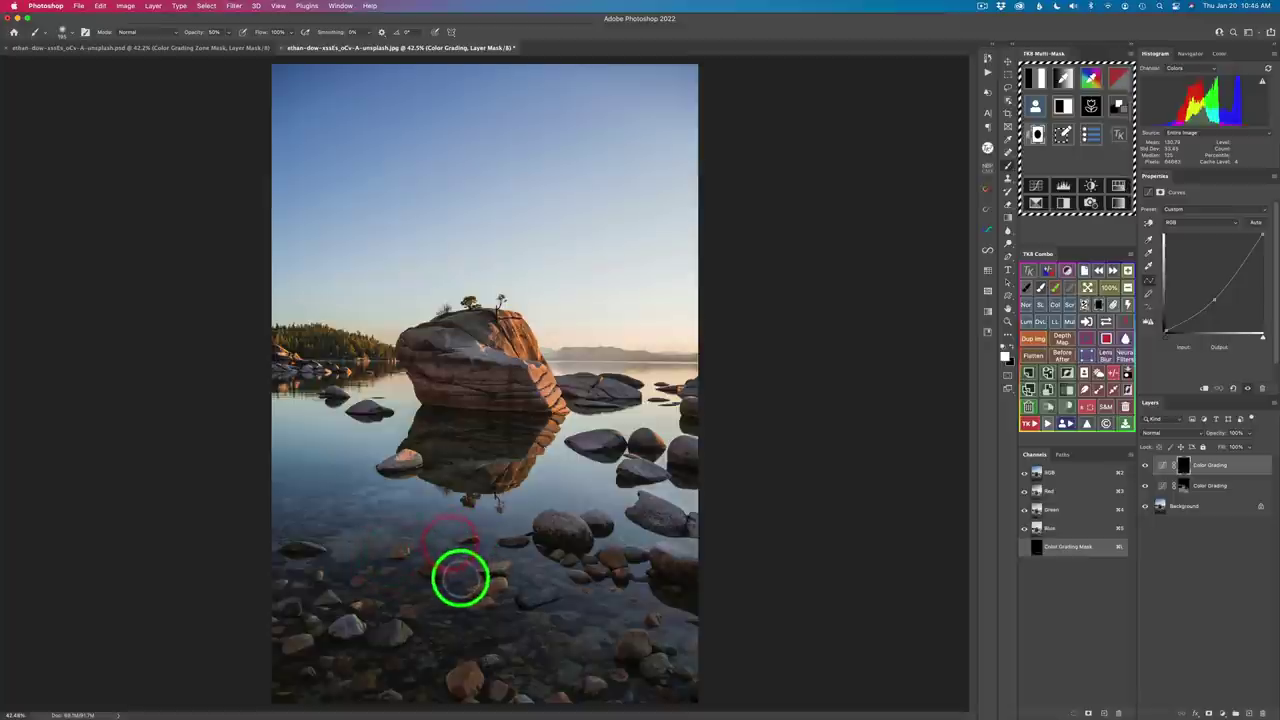
left_click(473, 590)
left_click(450, 663)
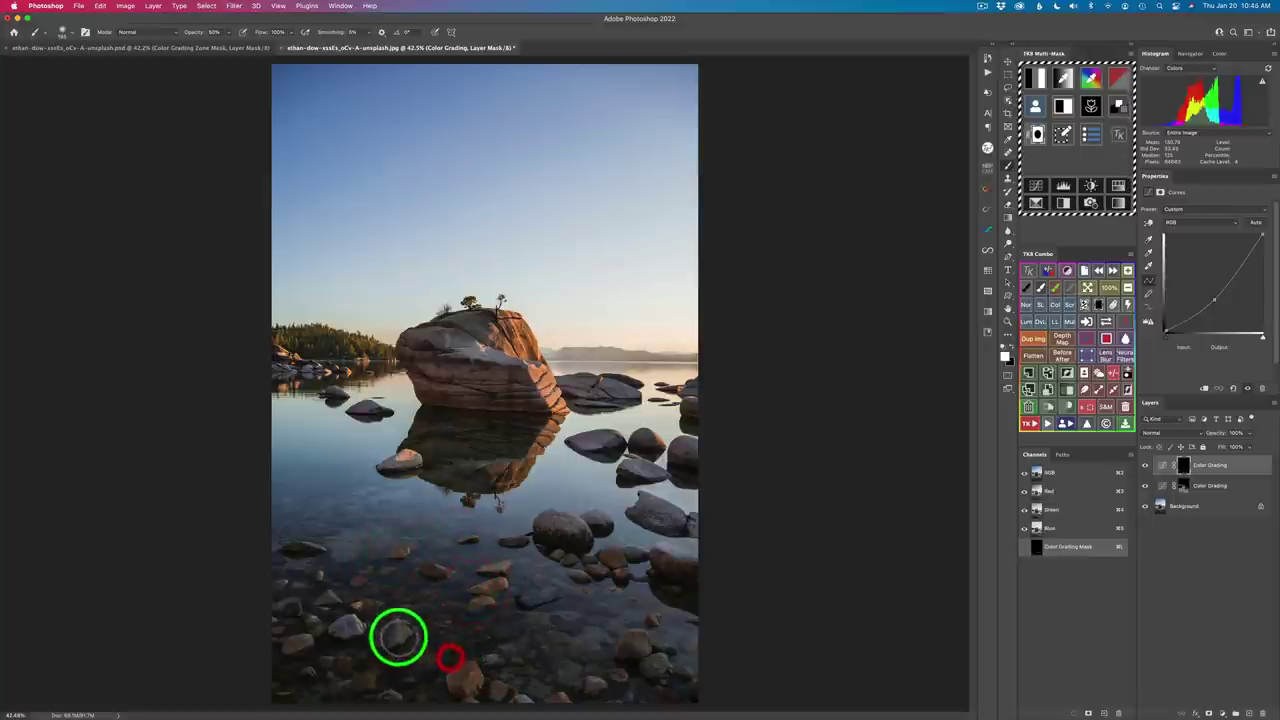
left_click(390, 630)
left_click(356, 607)
left_click(346, 604)
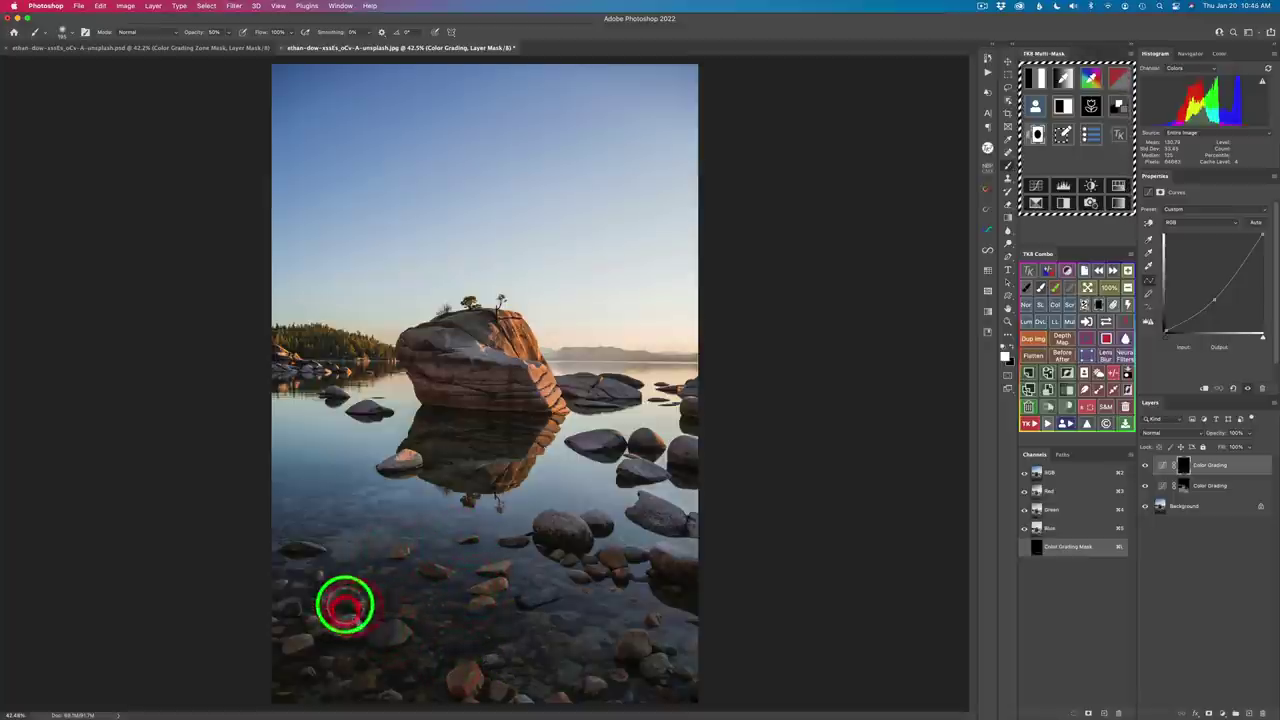
left_click(337, 632)
left_click(316, 600)
left_click(300, 574)
left_click(281, 550)
left_click(278, 612)
left_click(286, 650)
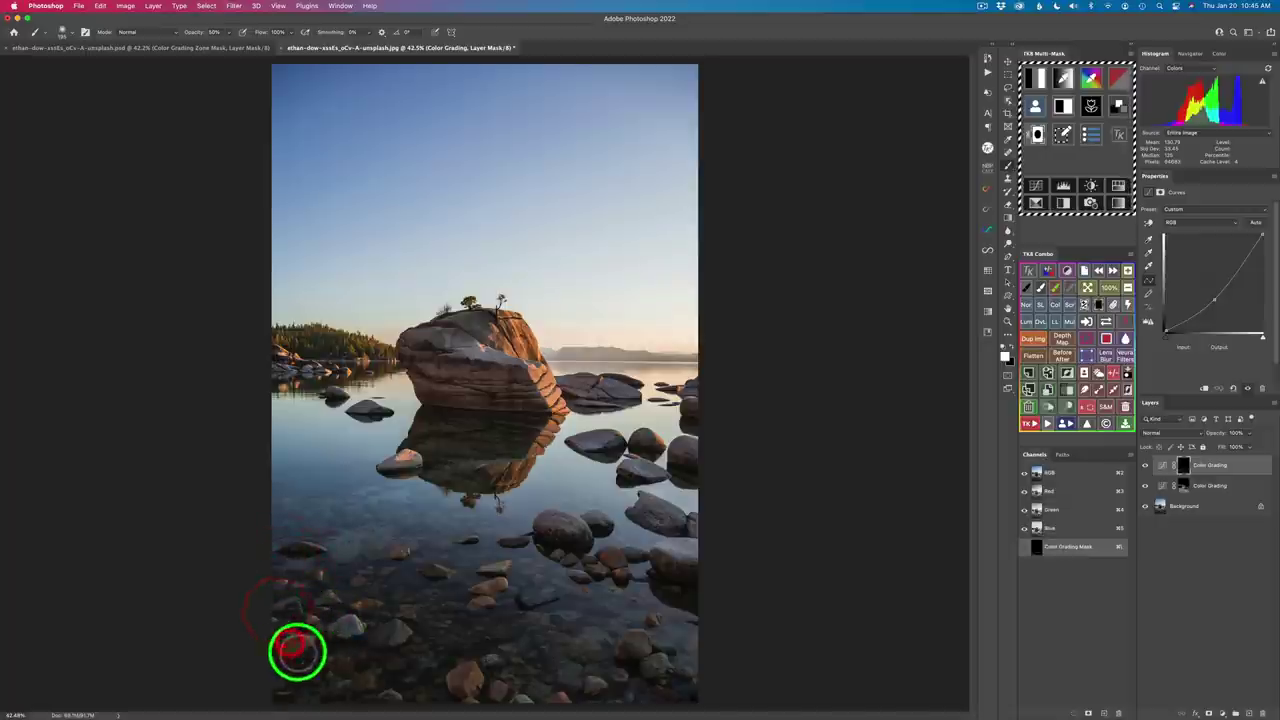
Step: Add more white strokes along the photo's bottom edge and over the center foreground rocks to deepen their darkening
left_click(510, 703)
left_click(586, 692)
left_click(648, 667)
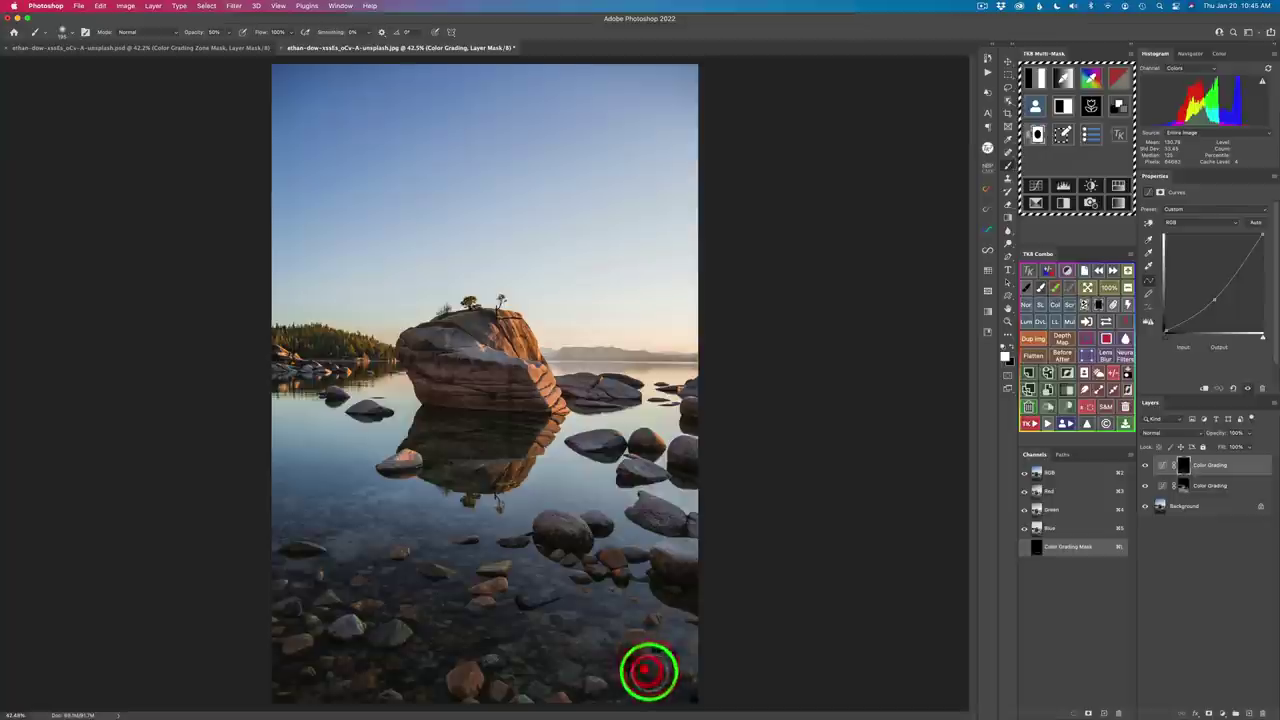
left_click(376, 561)
left_click(485, 575)
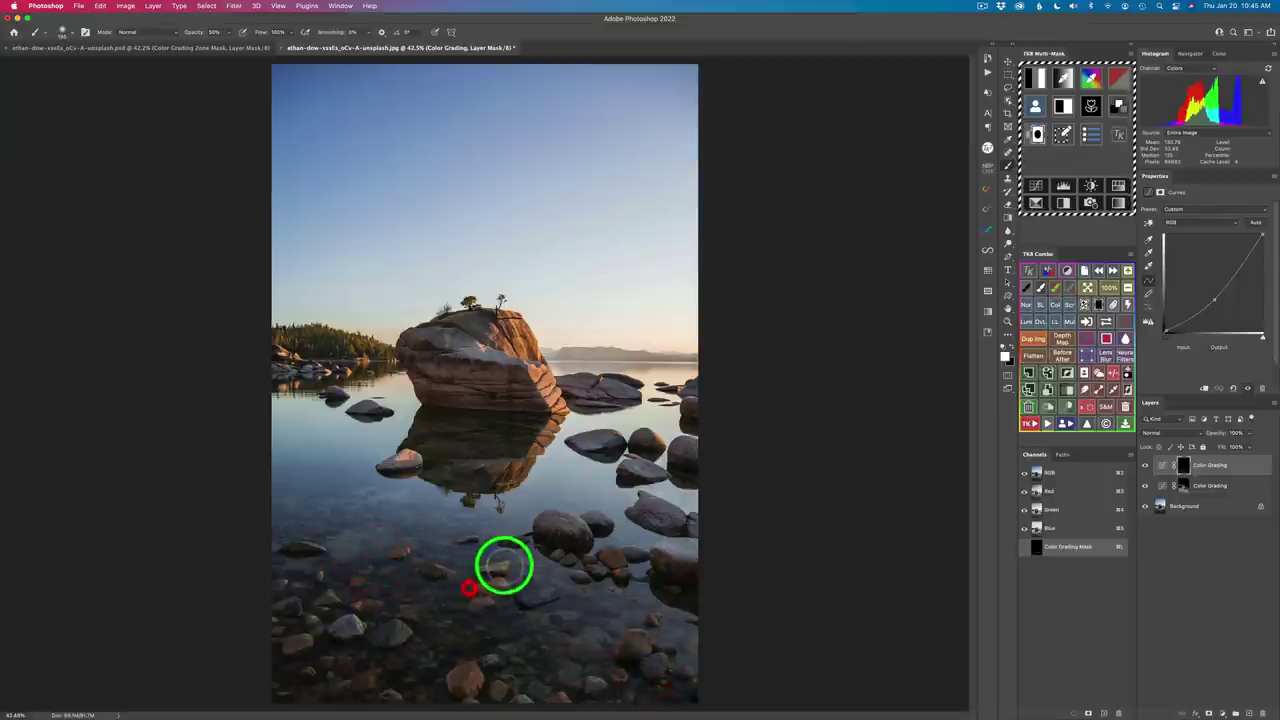
left_click(471, 600)
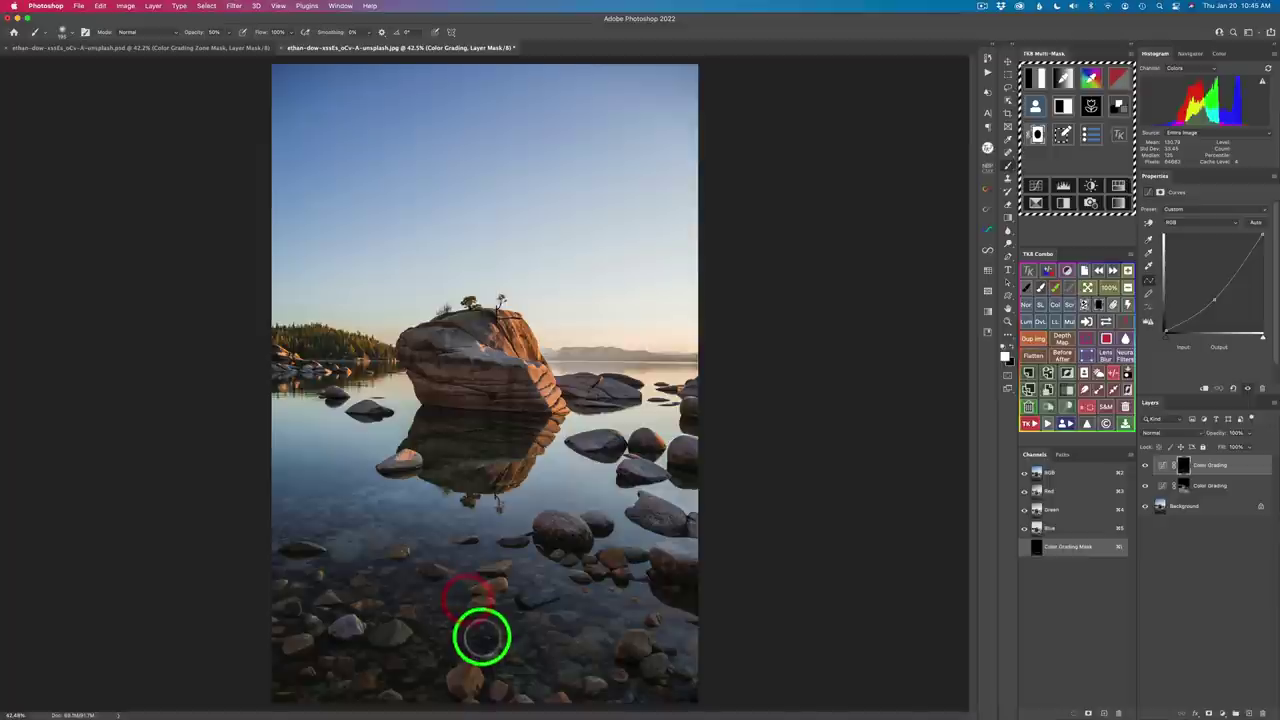
left_click(455, 686)
left_click(531, 706)
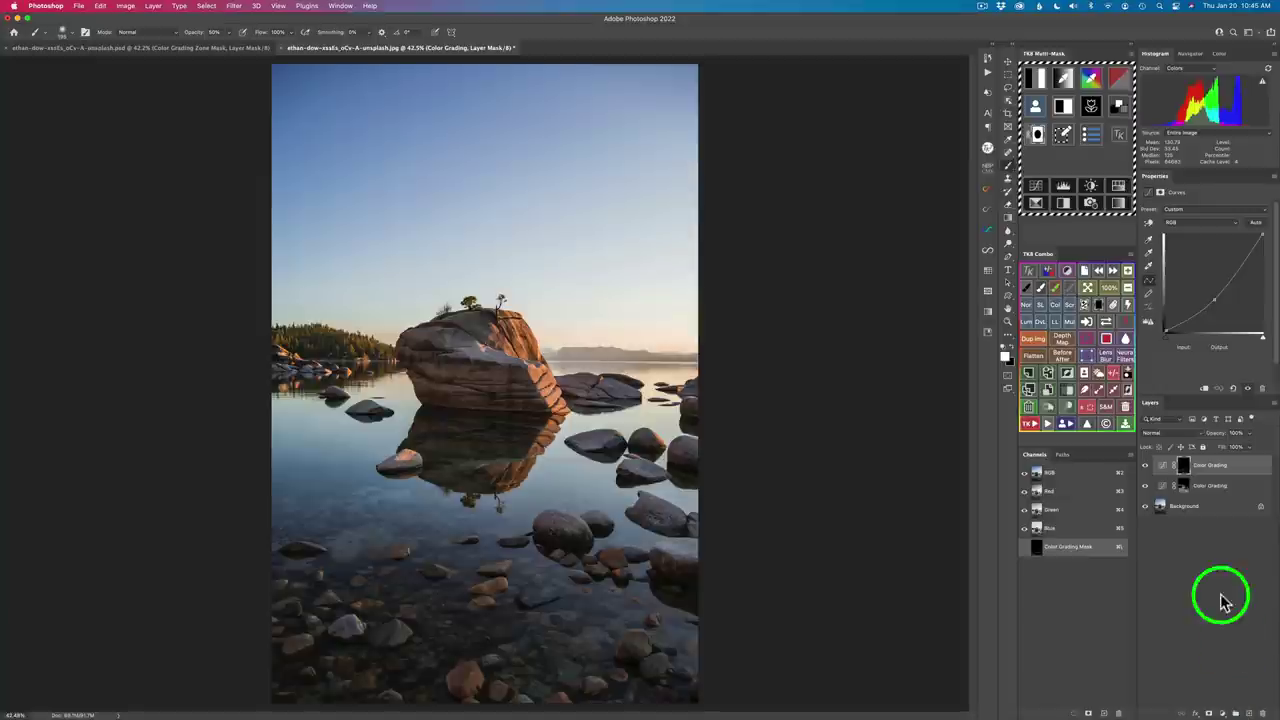
Step: Ease the second Color Grading layer's midtone darkening slightly and compare the image with and without the layer
left_click(1147, 471)
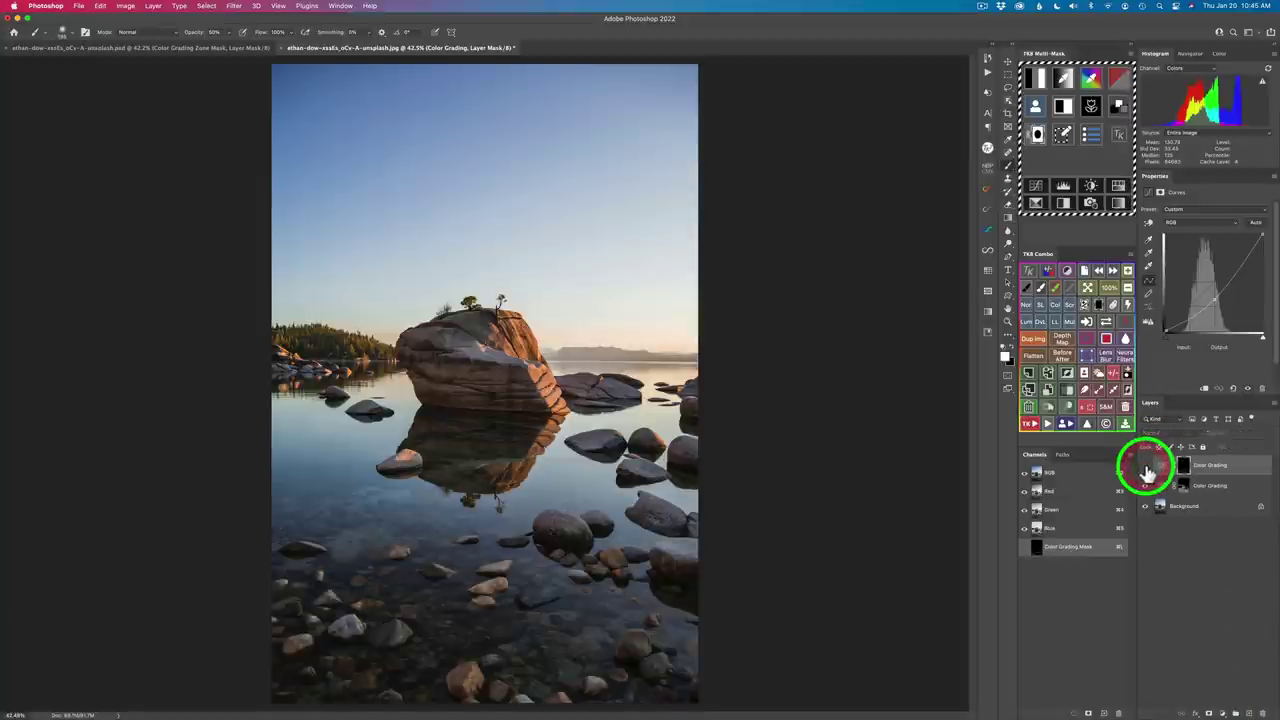
left_click(1147, 471)
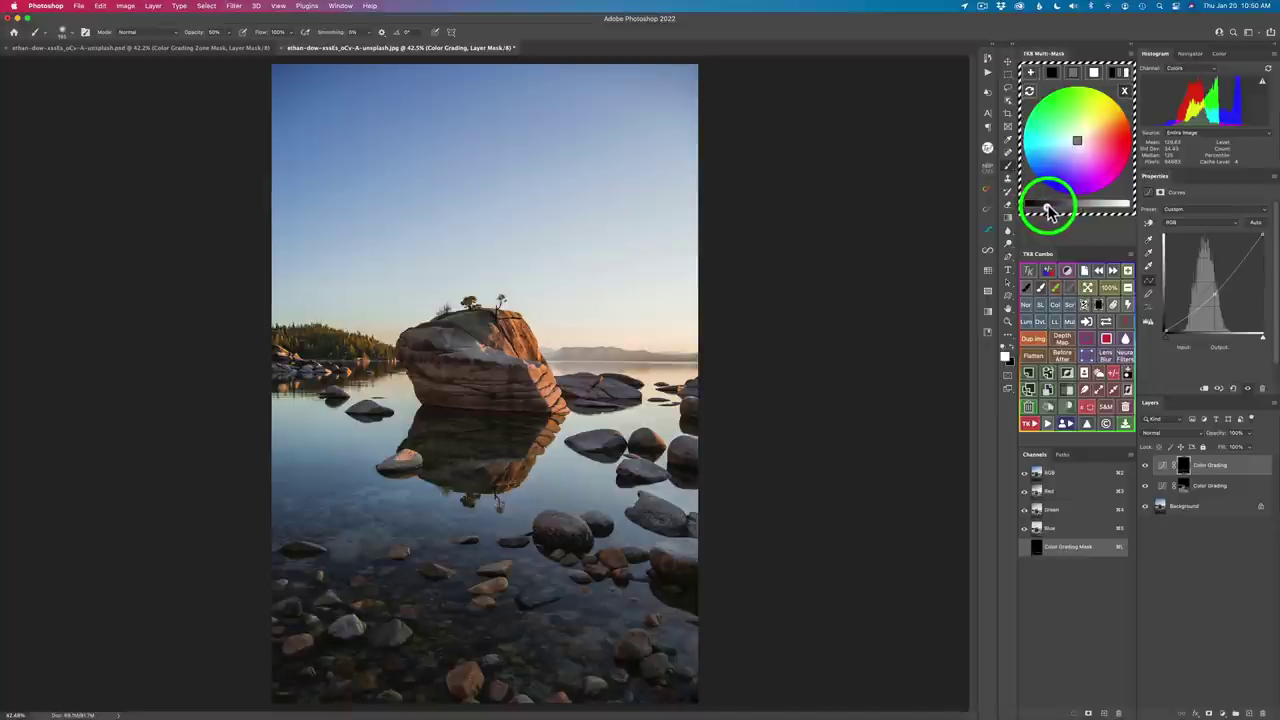
left_click(1146, 468)
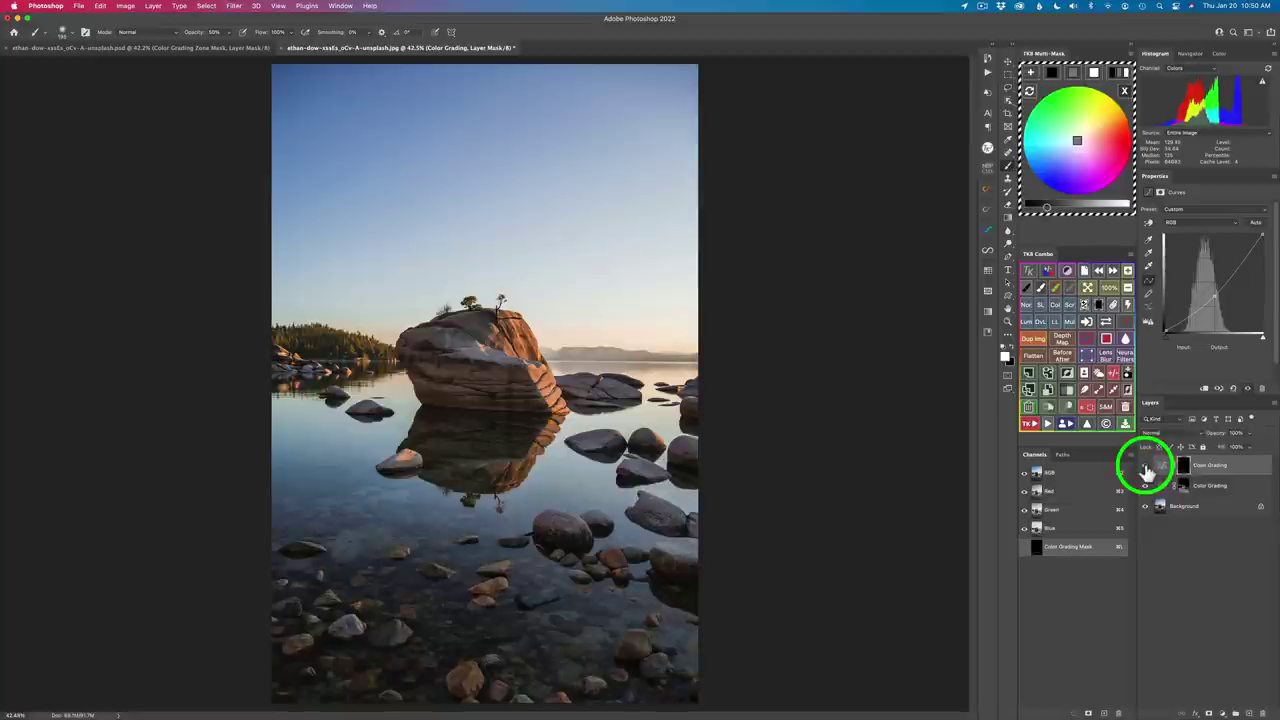
left_click(1146, 468)
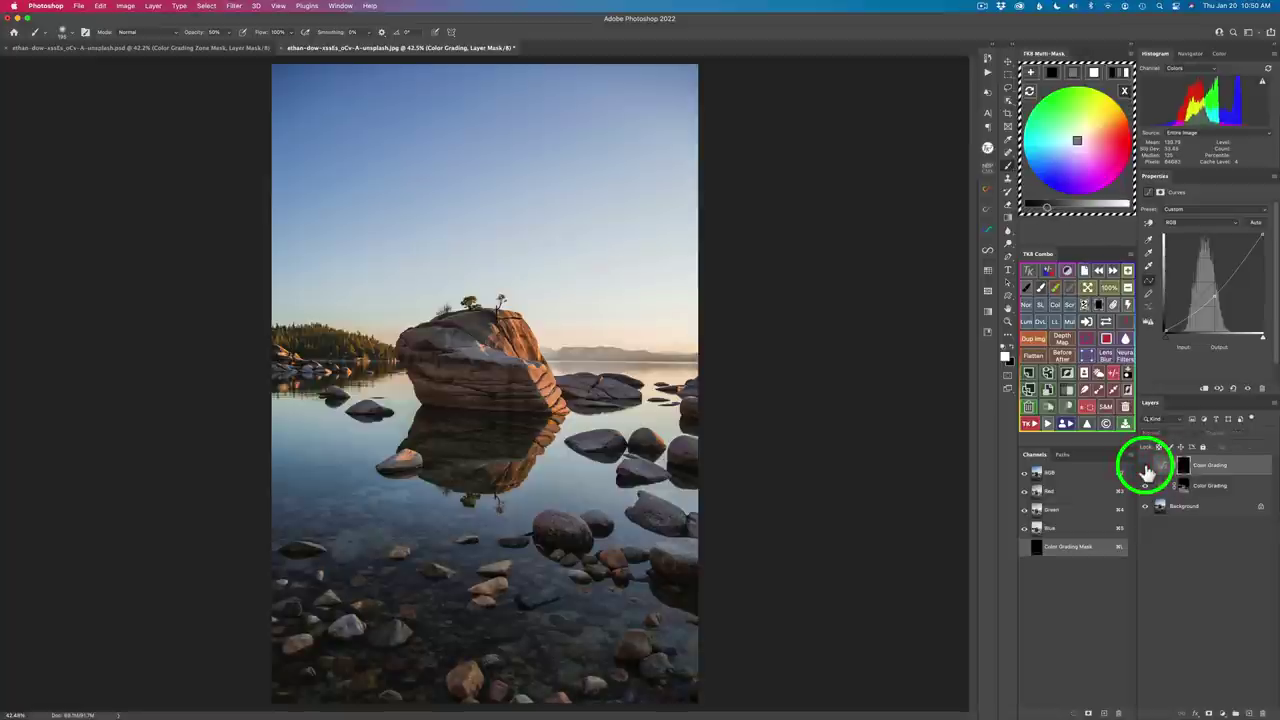
left_click(1146, 468)
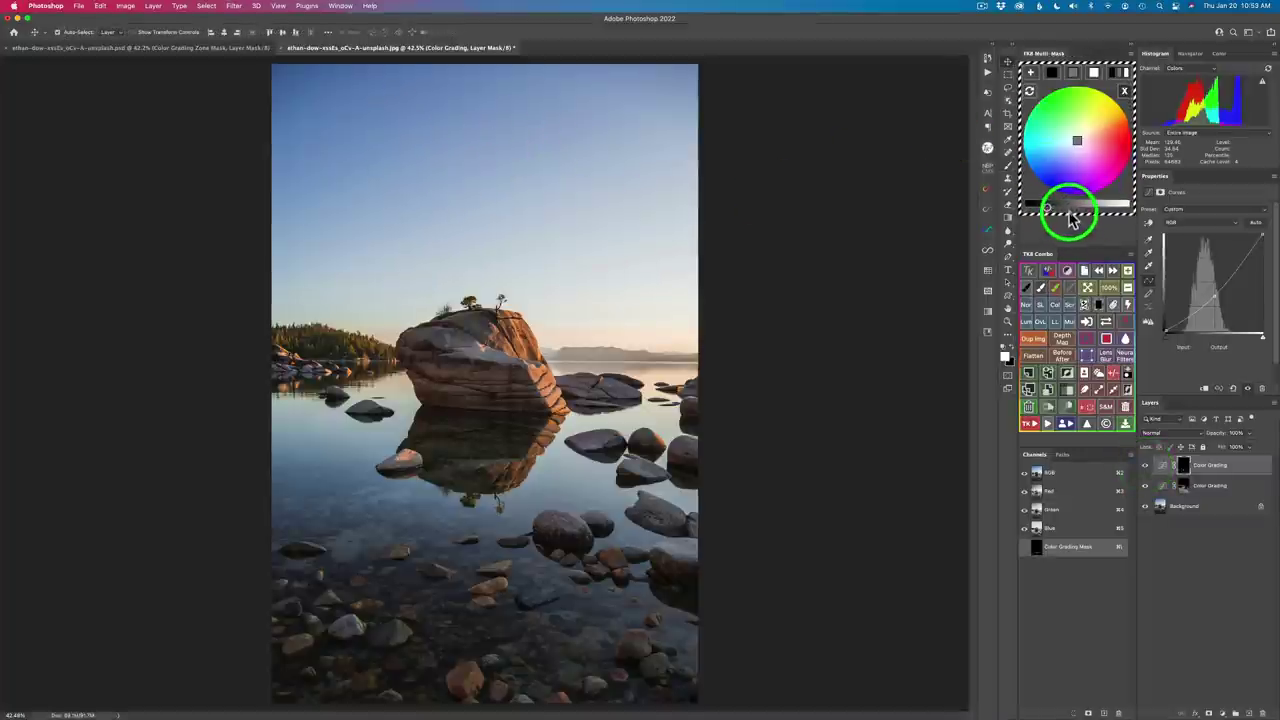
Step: Clear the selection, add a third Color Grading layer with moderately darkened midtones, and hide that layer
left_click(1114, 372)
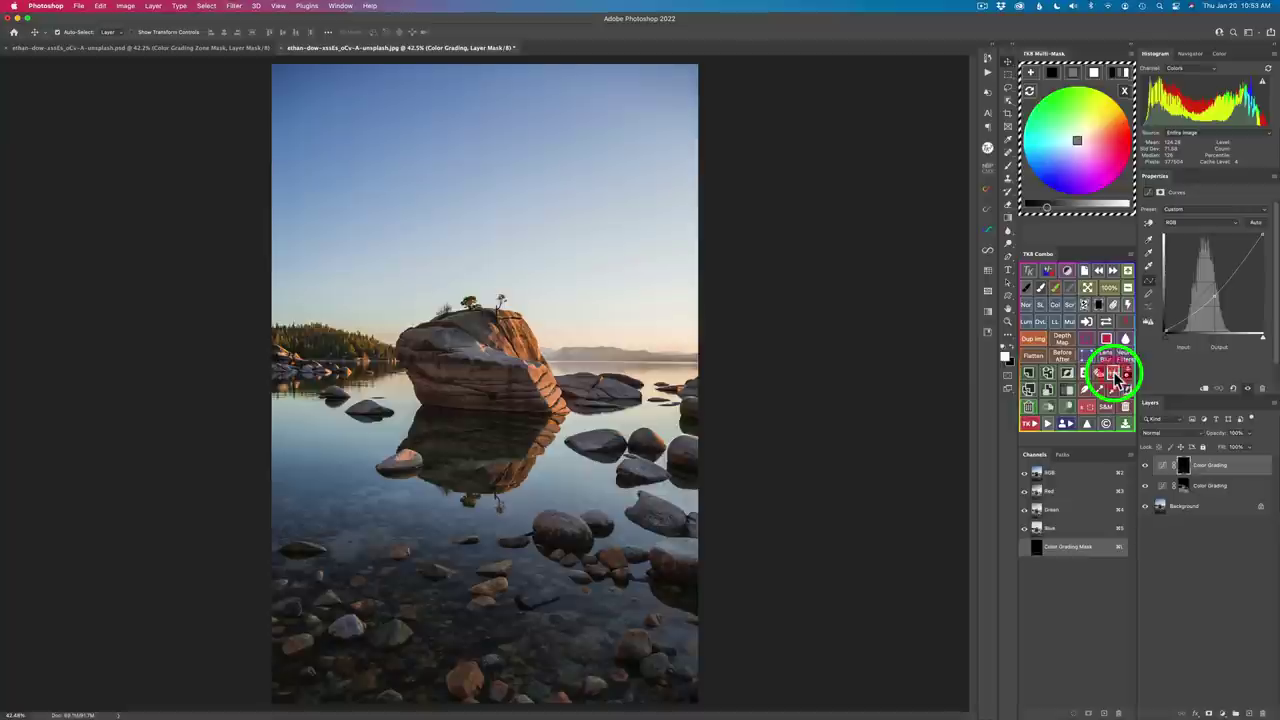
left_click(1030, 75)
left_click(1030, 72)
left_click(1082, 80)
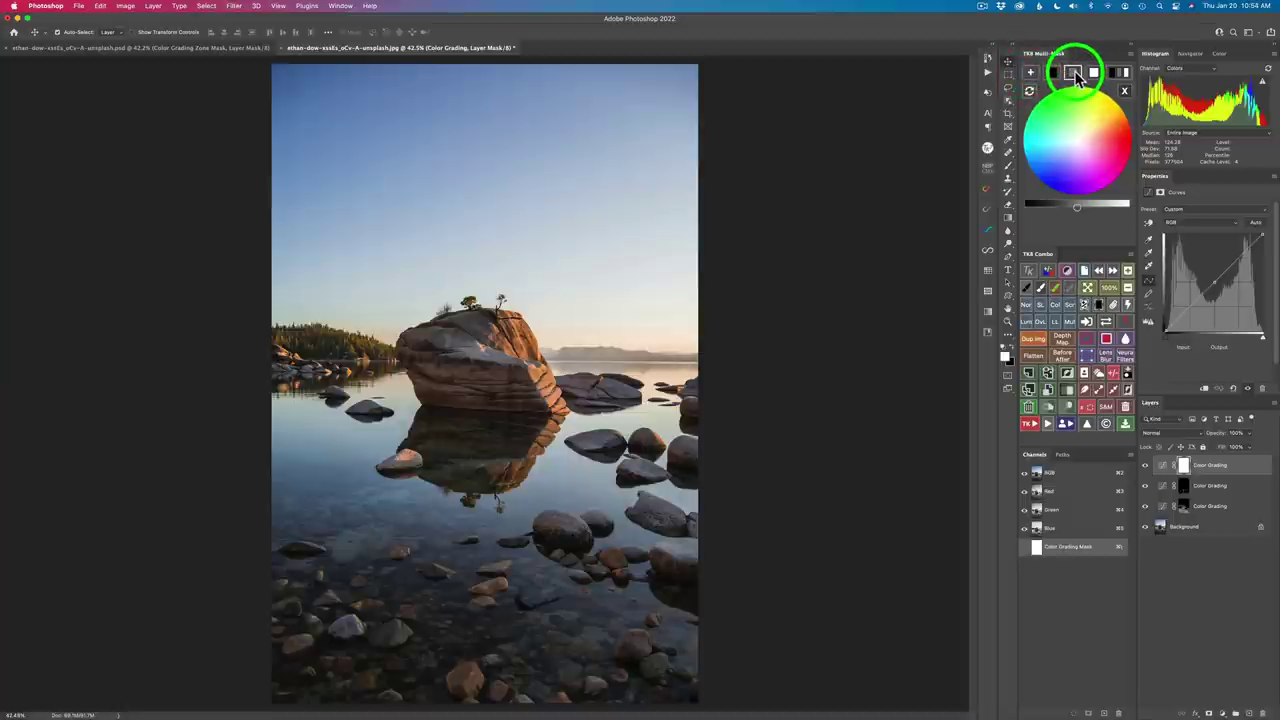
left_click(1077, 207)
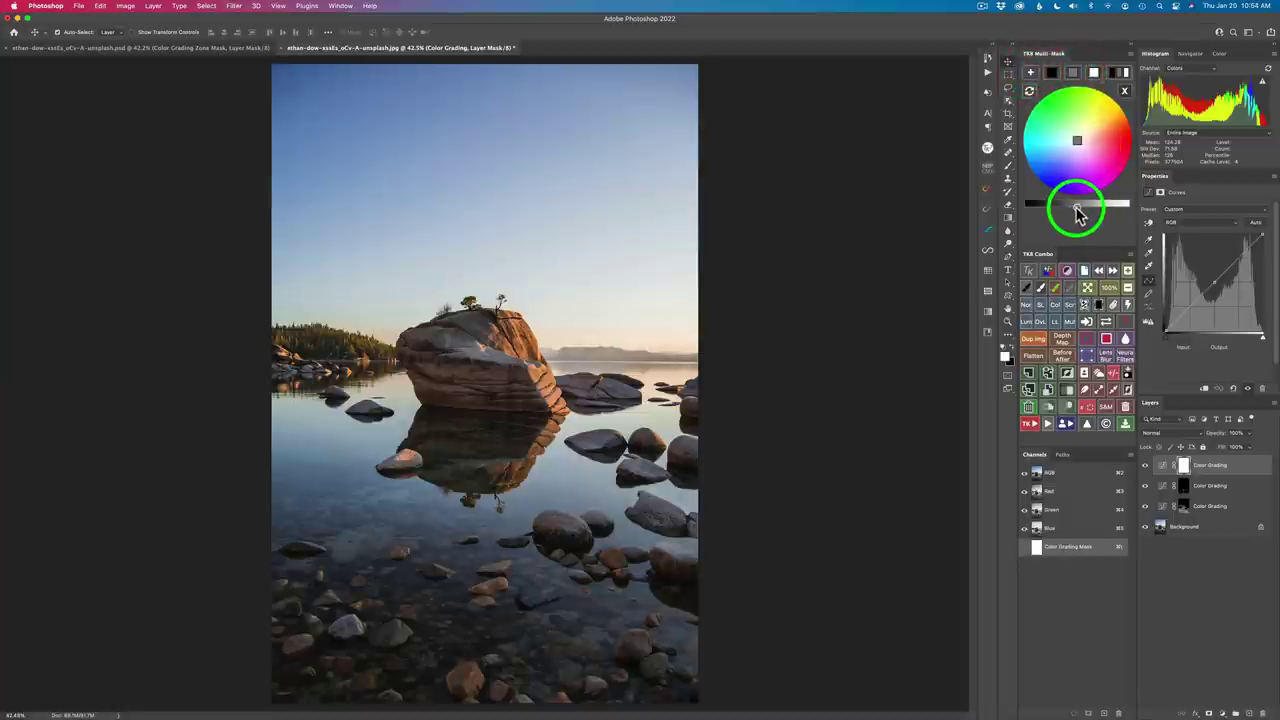
left_click_drag(1077, 208, 1053, 210)
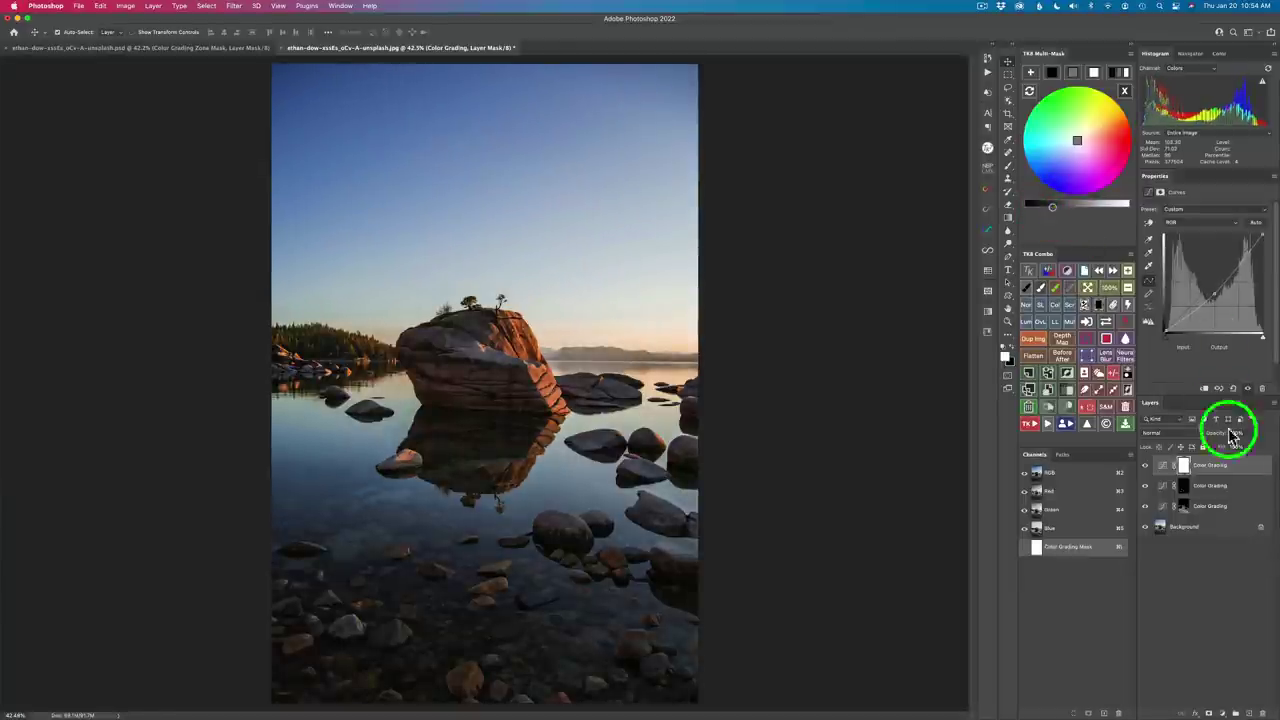
left_click_drag(1164, 481, 1146, 470)
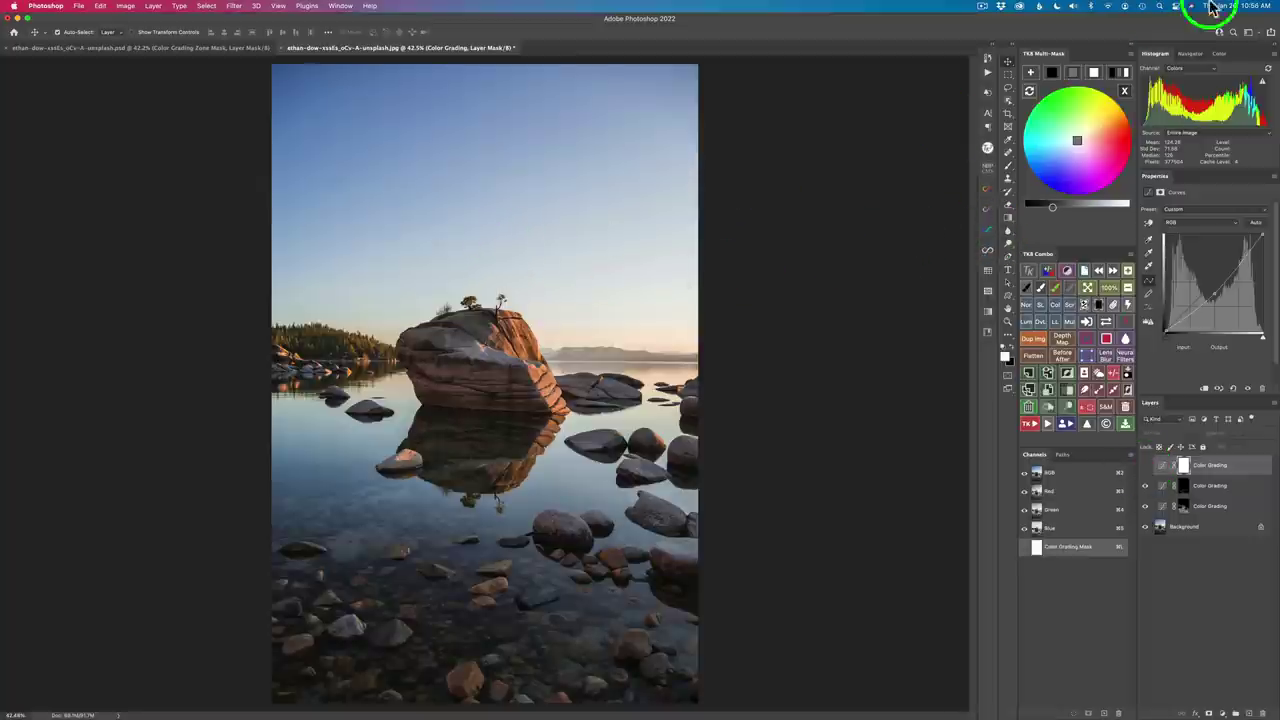
Step: Generate a Lights 2 luminosity mask and load it as a selection for painting on the third Color Grading layer's black mask
left_click(1125, 92)
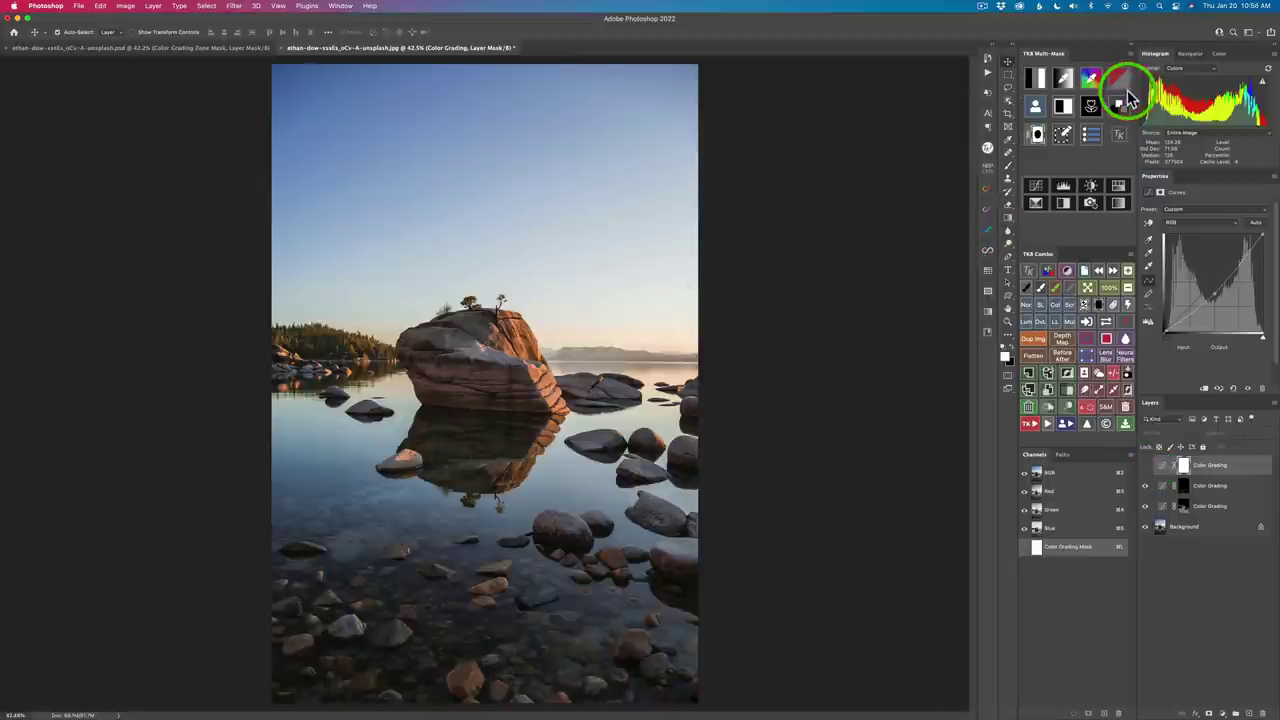
left_click(1038, 80)
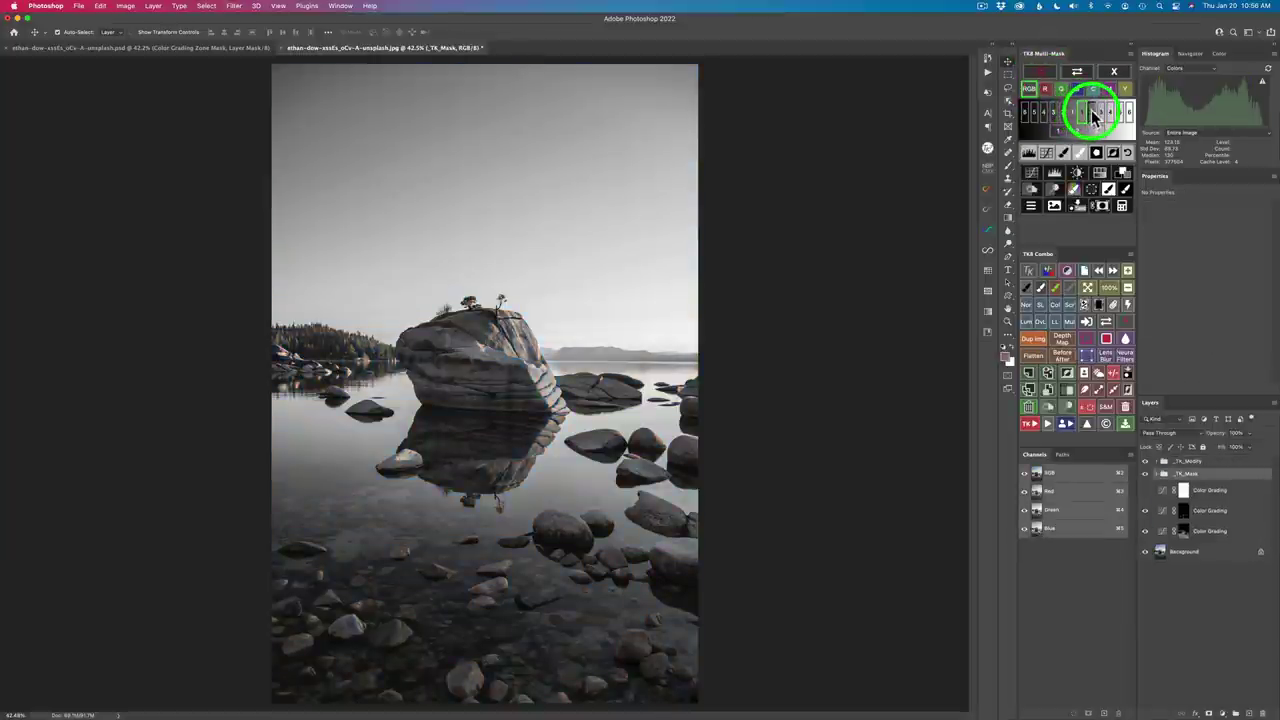
left_click(1094, 116)
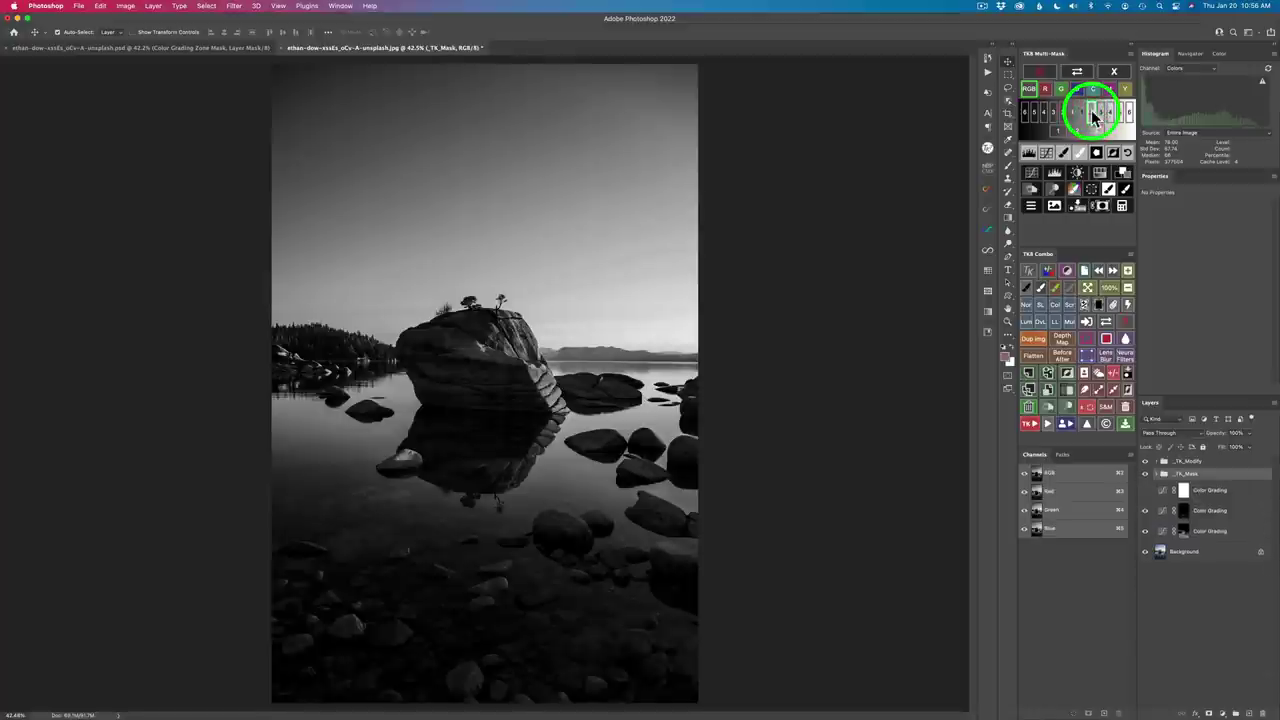
left_click(1128, 193)
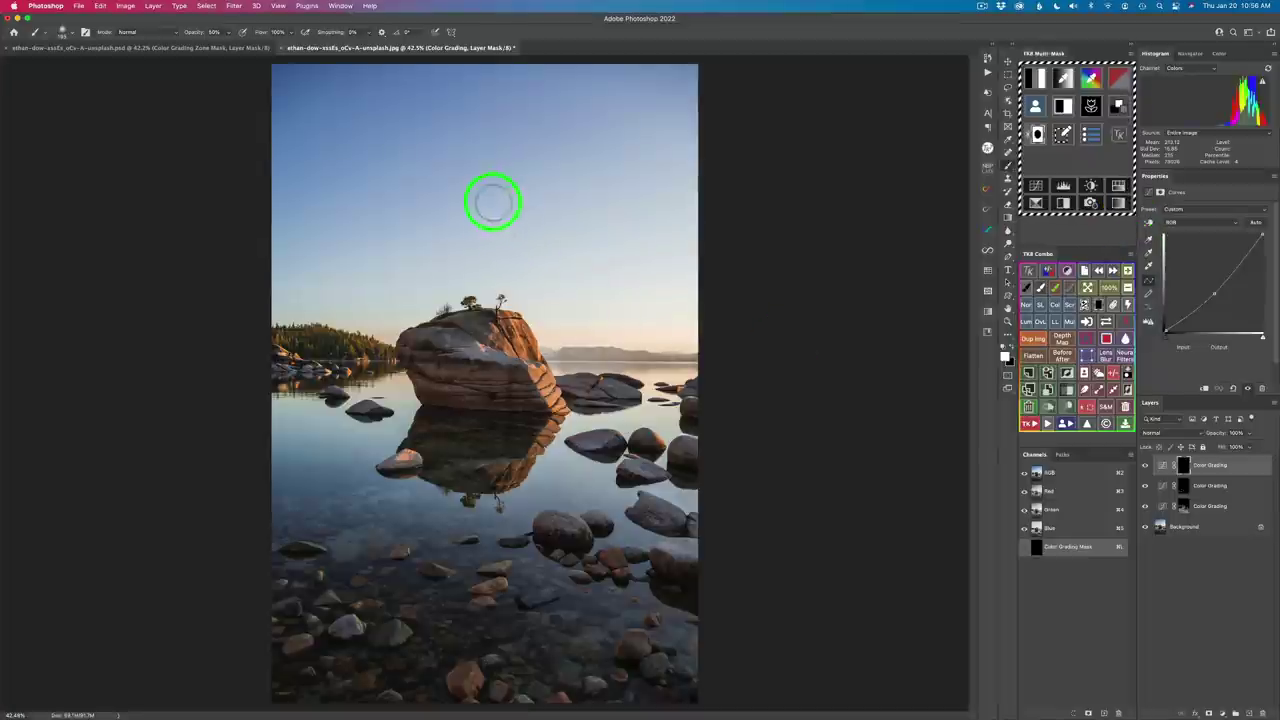
Step: Paint white at 50% opacity across the sky to darken it, and compare the photo with and without the layer
left_click_drag(419, 157, 571, 186)
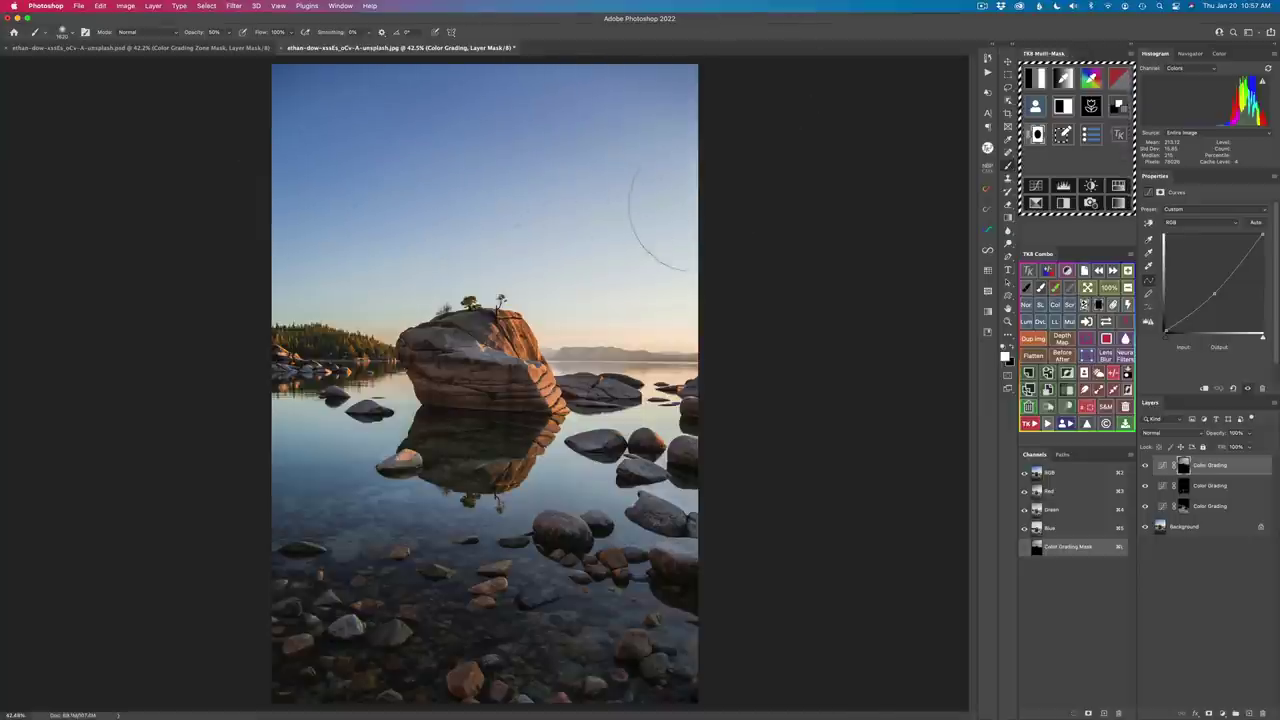
left_click(1146, 470)
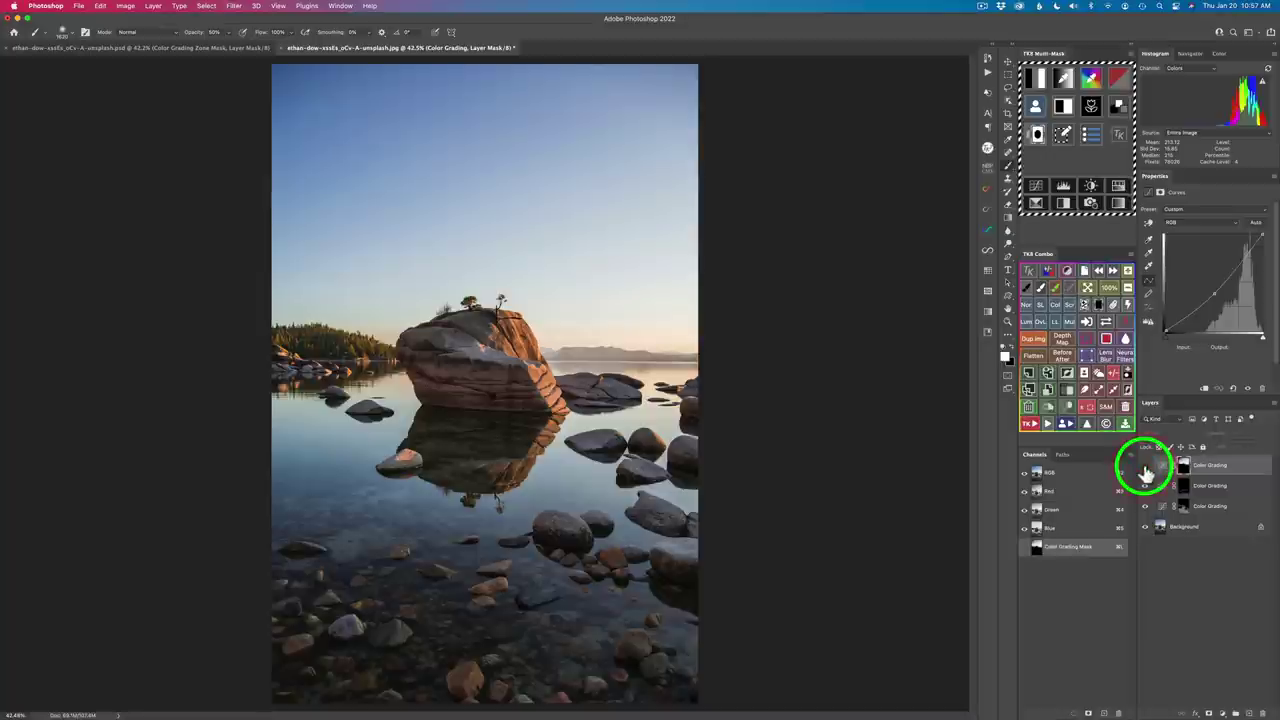
left_click(1146, 470)
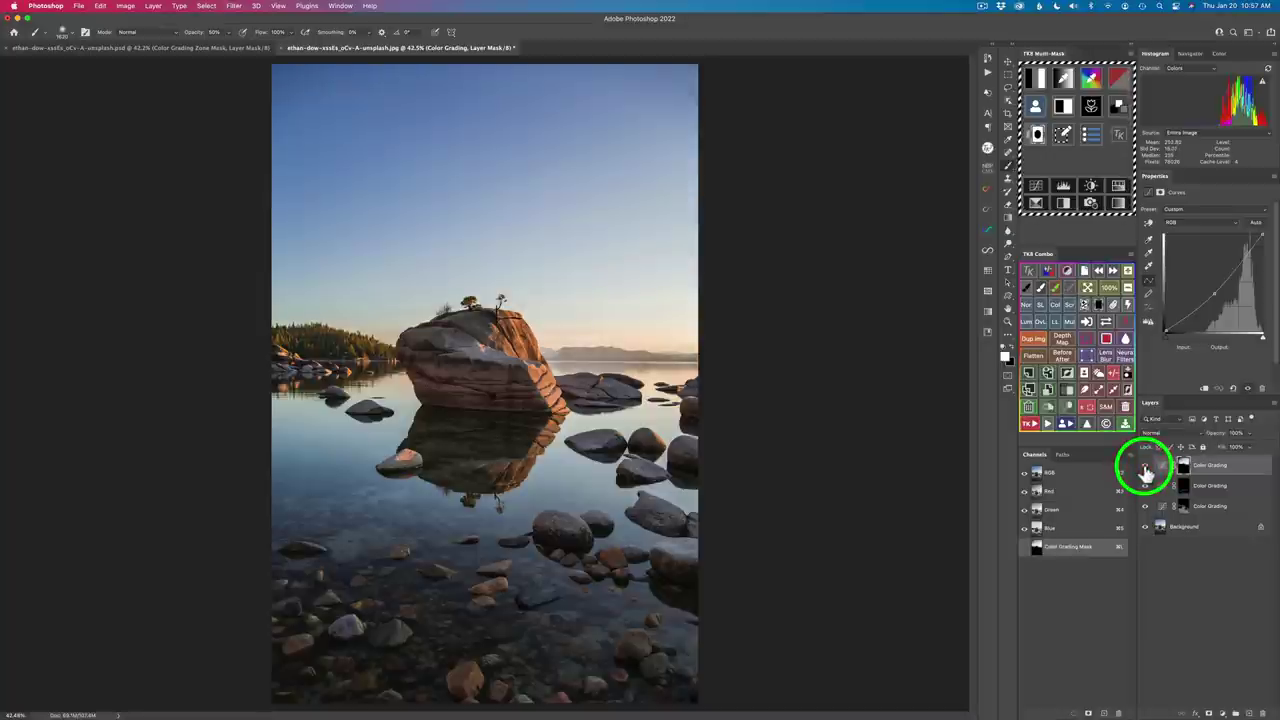
left_click(1146, 470)
left_click(1146, 470)
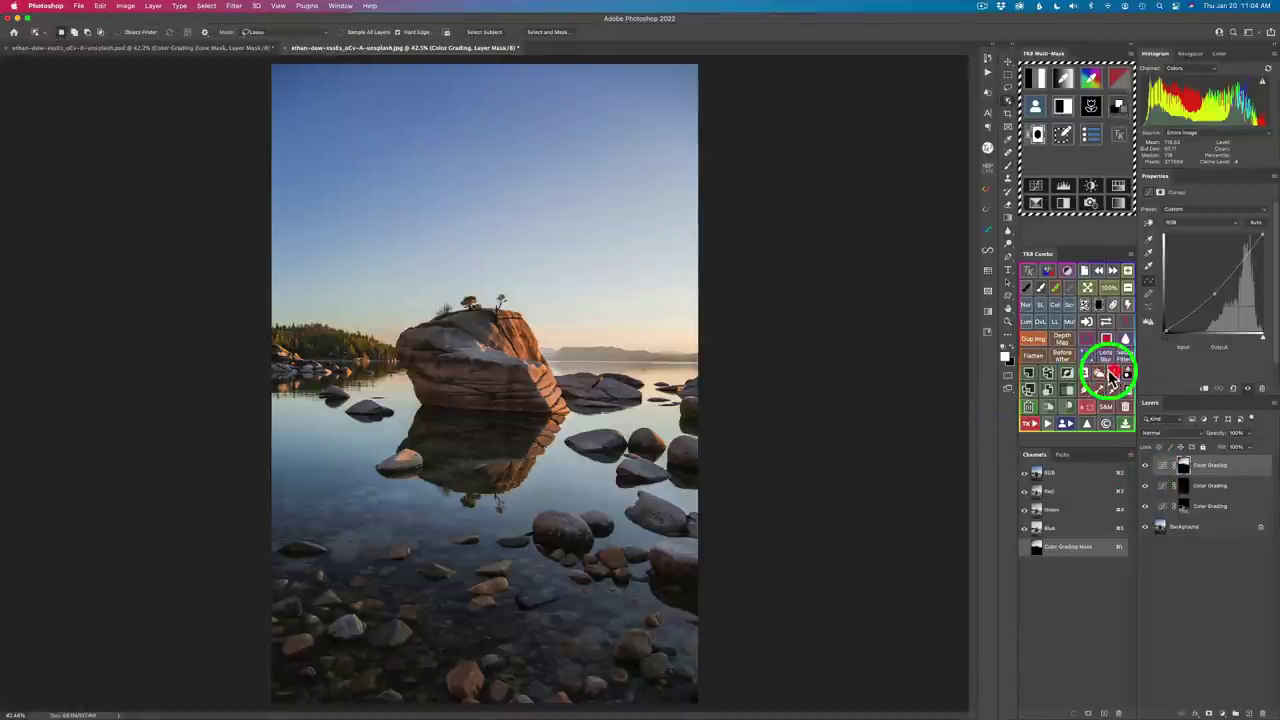
Step: Clear the selection and select the large boulder with the Object Selection tool in Lasso mode
left_click(1112, 376)
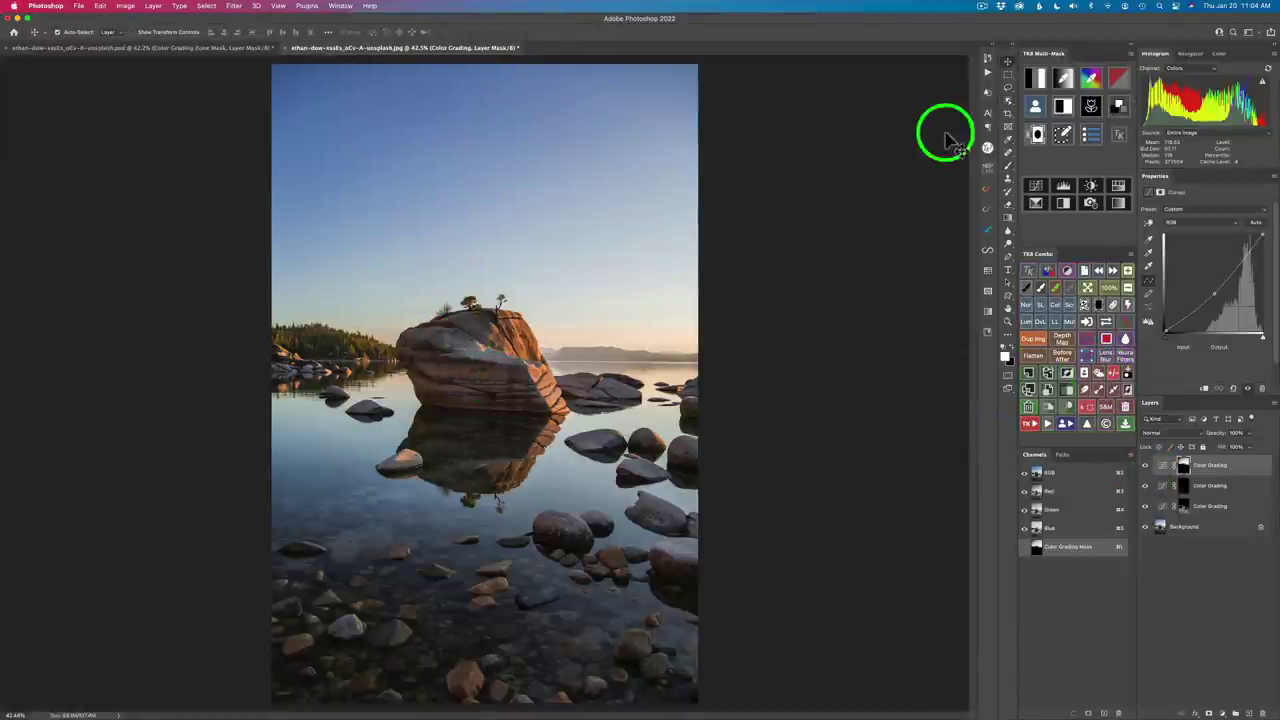
left_click(1008, 101)
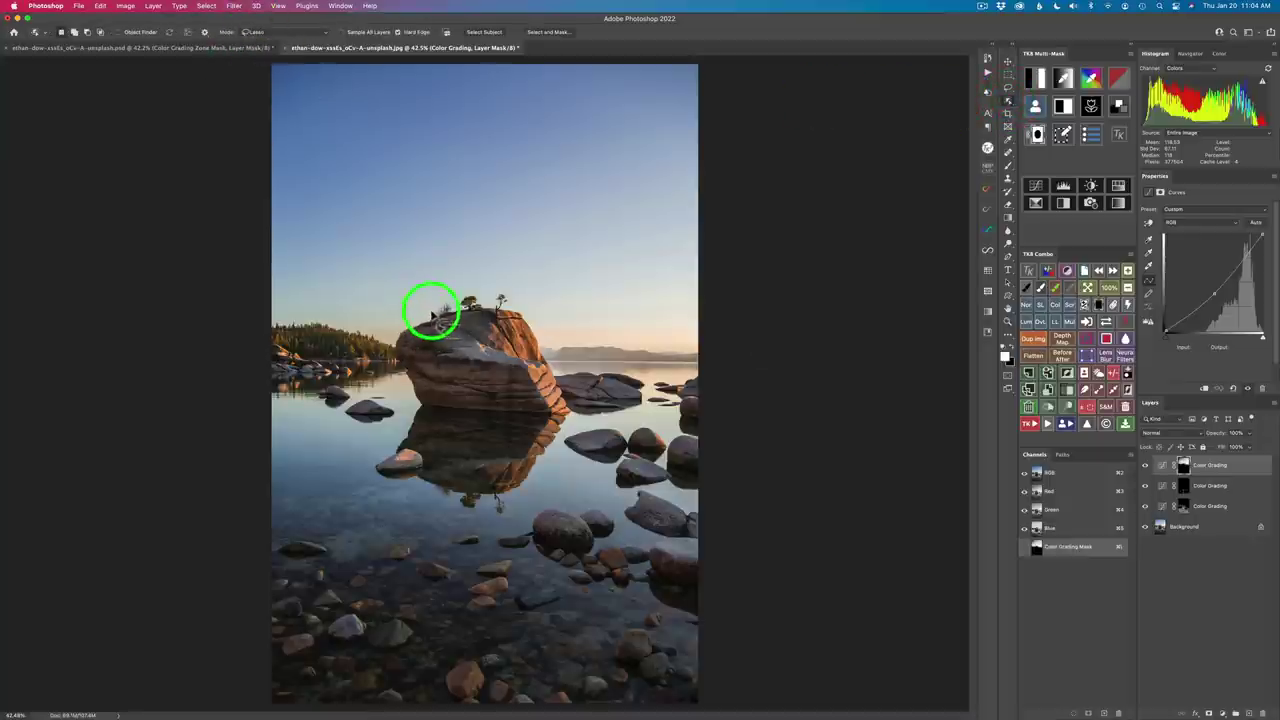
mouse_move(398, 338)
left_mouse_down()
mouse_move(395, 368)
mouse_move(443, 409)
mouse_move(532, 413)
mouse_move(571, 395)
mouse_move(509, 289)
mouse_move(463, 289)
mouse_move(407, 323)
left_mouse_up()
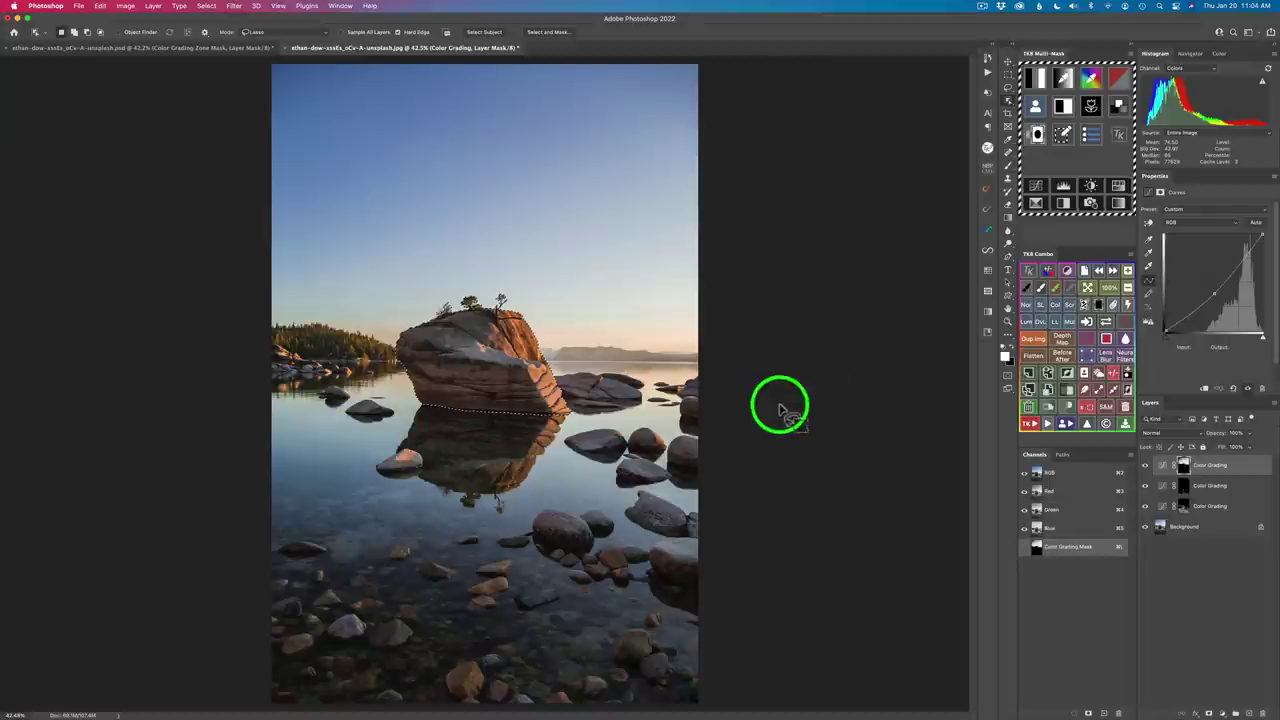
Step: Convert the boulder's active selection into a mask and store it in the mask calculator for multiplication
left_click(1037, 108)
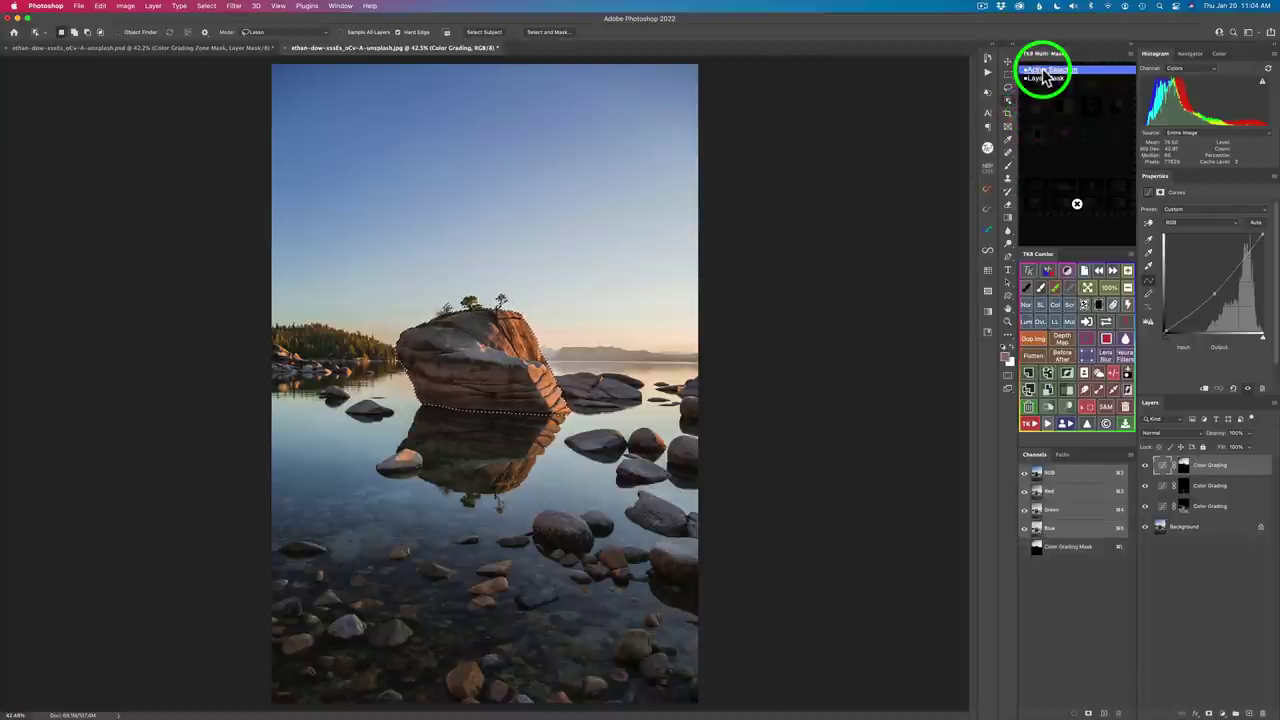
left_click(1042, 79)
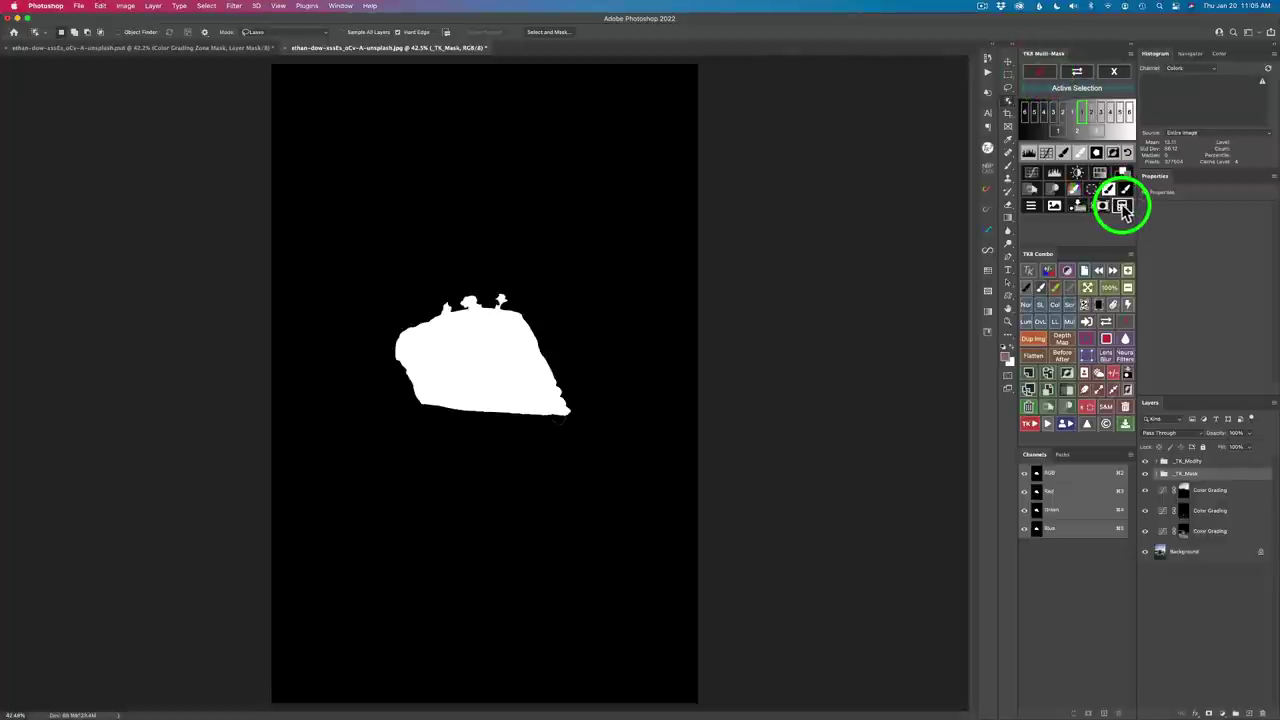
left_click(1123, 207)
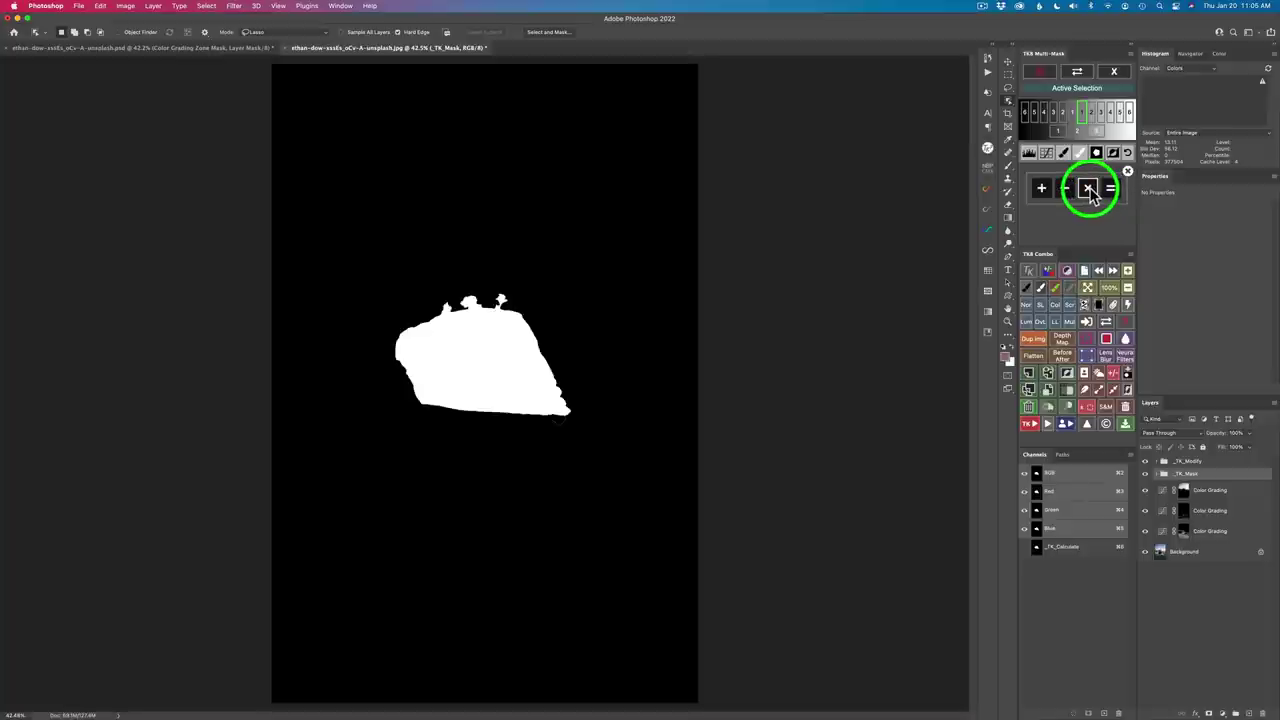
left_click(1088, 190)
left_click(1116, 74)
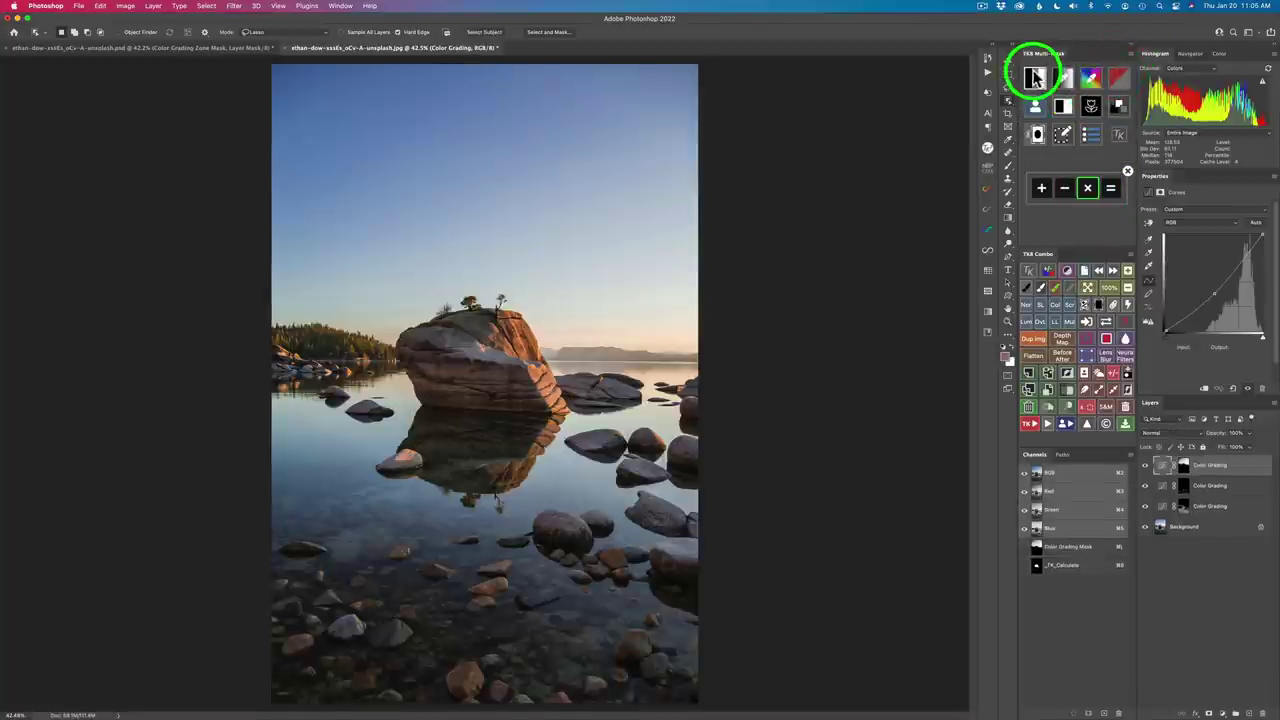
Step: Multiply the boulder mask by a Darks 1 luminosity mask and add a Color Grading layer with the calculated mask
left_click(1036, 80)
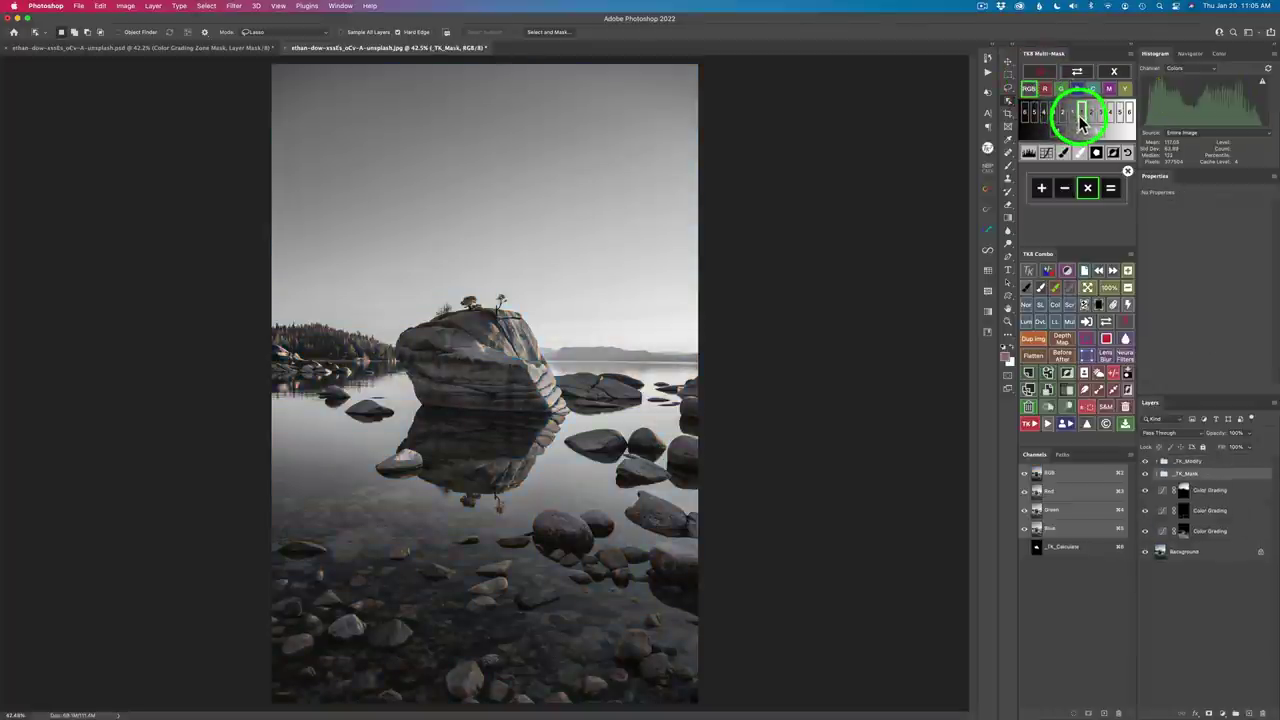
left_click(1075, 116)
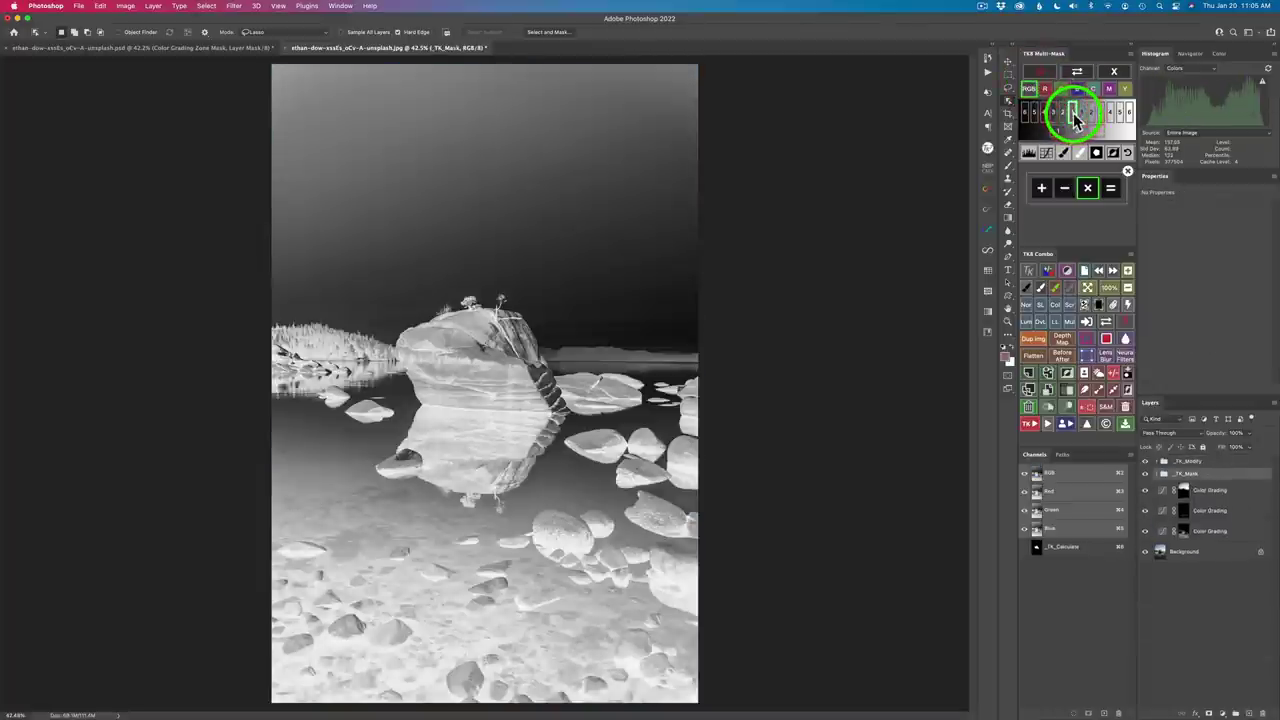
left_click(1113, 191)
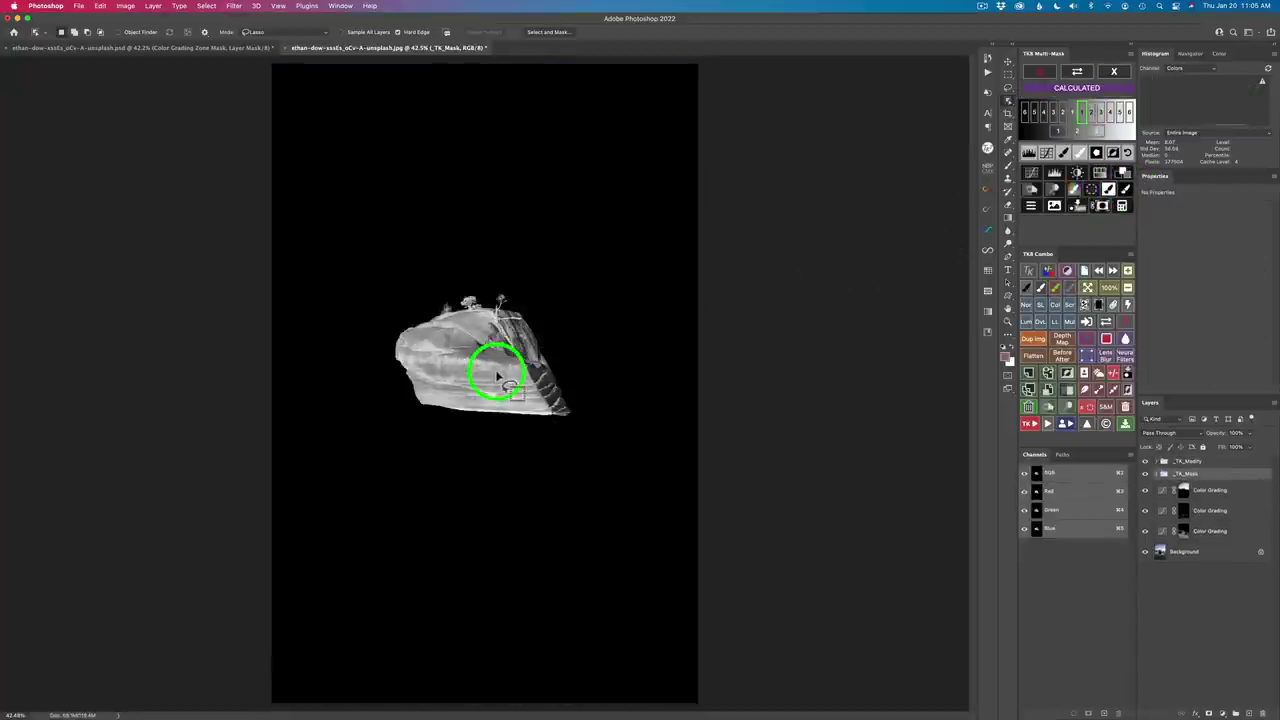
left_click(1124, 175)
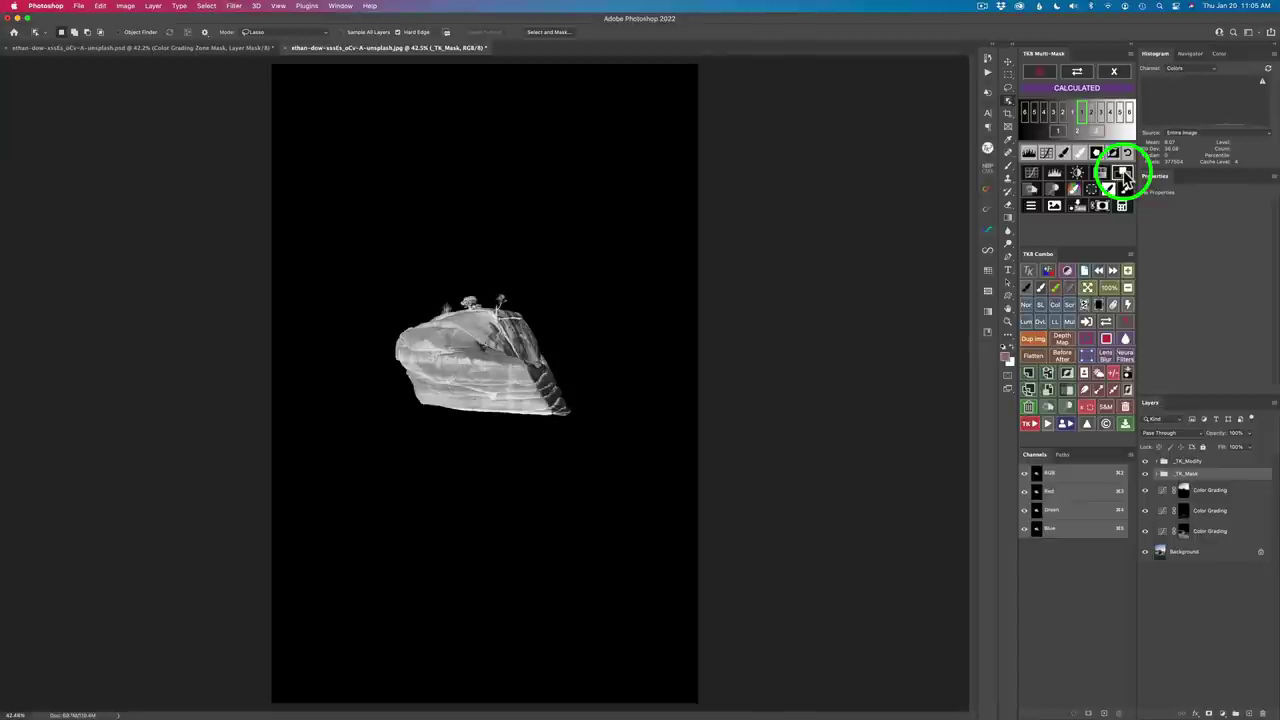
left_click(1124, 176)
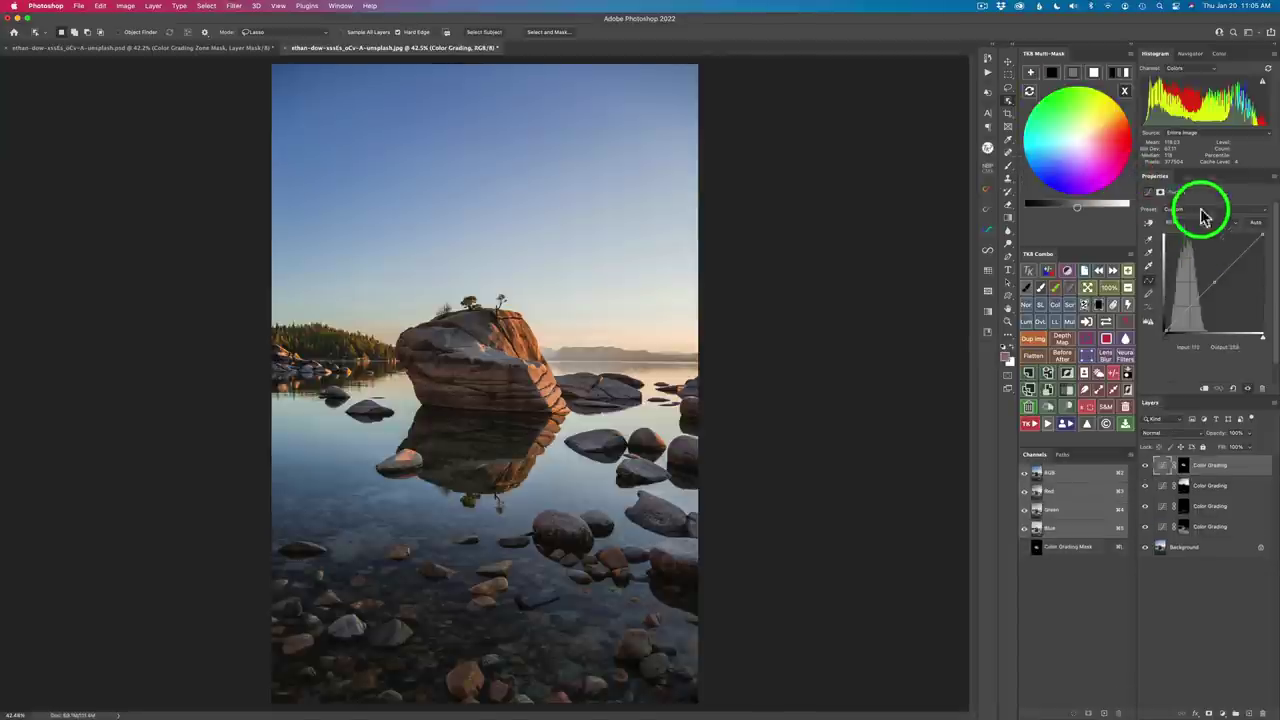
Step: Lighten the boulder layer's midtones slightly, shift their color toward warm orange, and compare the photo with and without the layer
left_click(1076, 80)
left_click_drag(1082, 208, 1096, 208)
left_click_drag(1101, 172, 1097, 138)
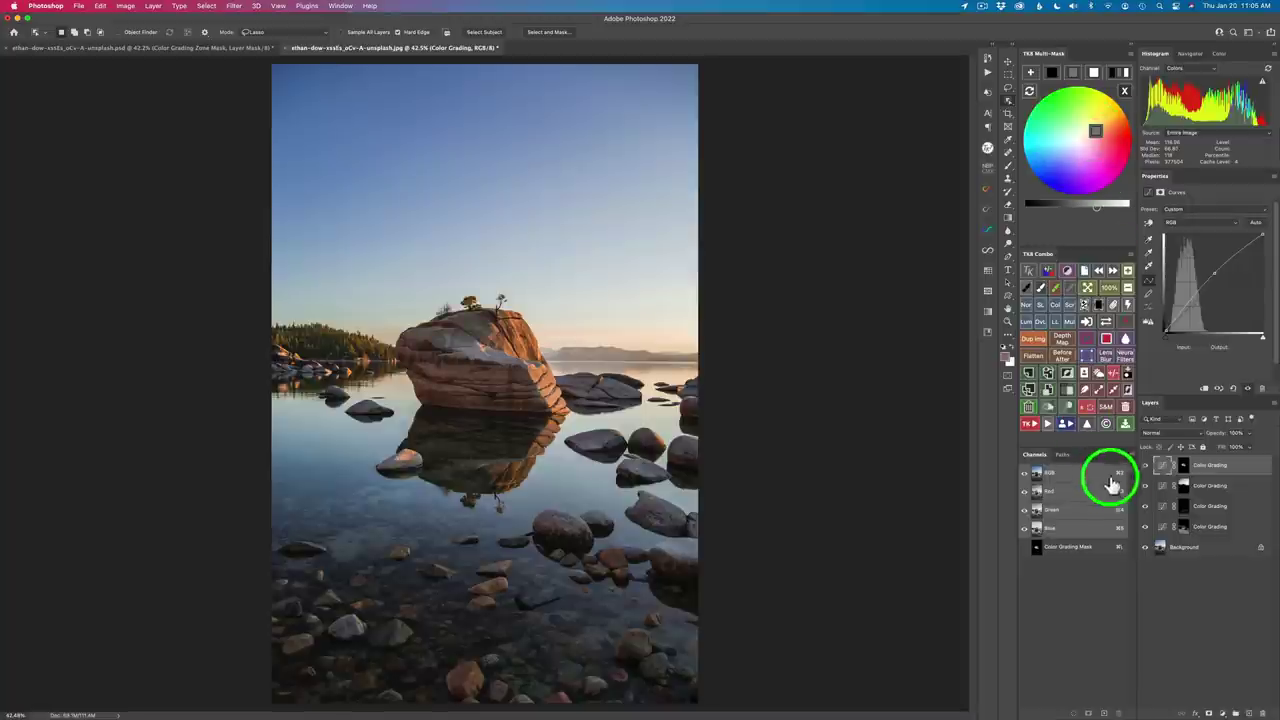
left_click(1145, 466)
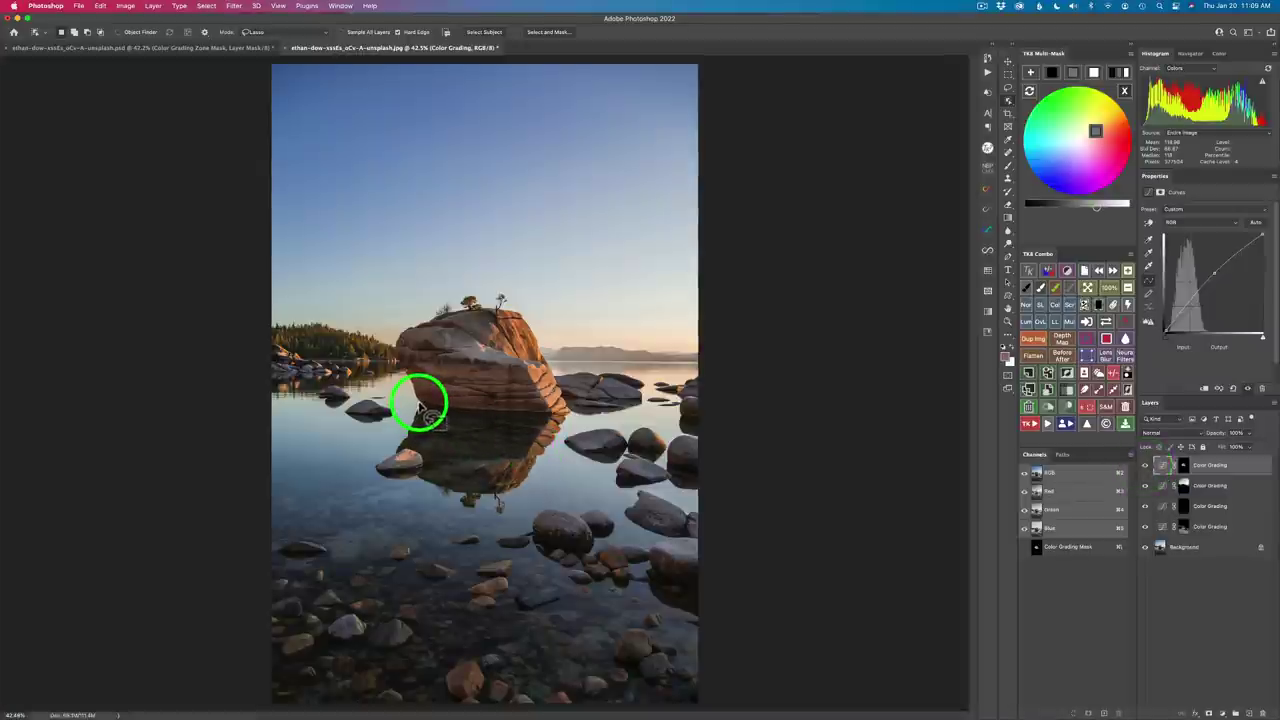
Step: Select the boulder's reflection in the water with the Object Selection tool, refining the selection along the reflection's right edge
mouse_move(393, 455)
left_mouse_down()
mouse_move(411, 449)
mouse_move(426, 480)
mouse_move(486, 494)
mouse_move(514, 488)
mouse_move(566, 420)
mouse_move(556, 398)
mouse_move(514, 416)
mouse_move(408, 414)
left_mouse_up()
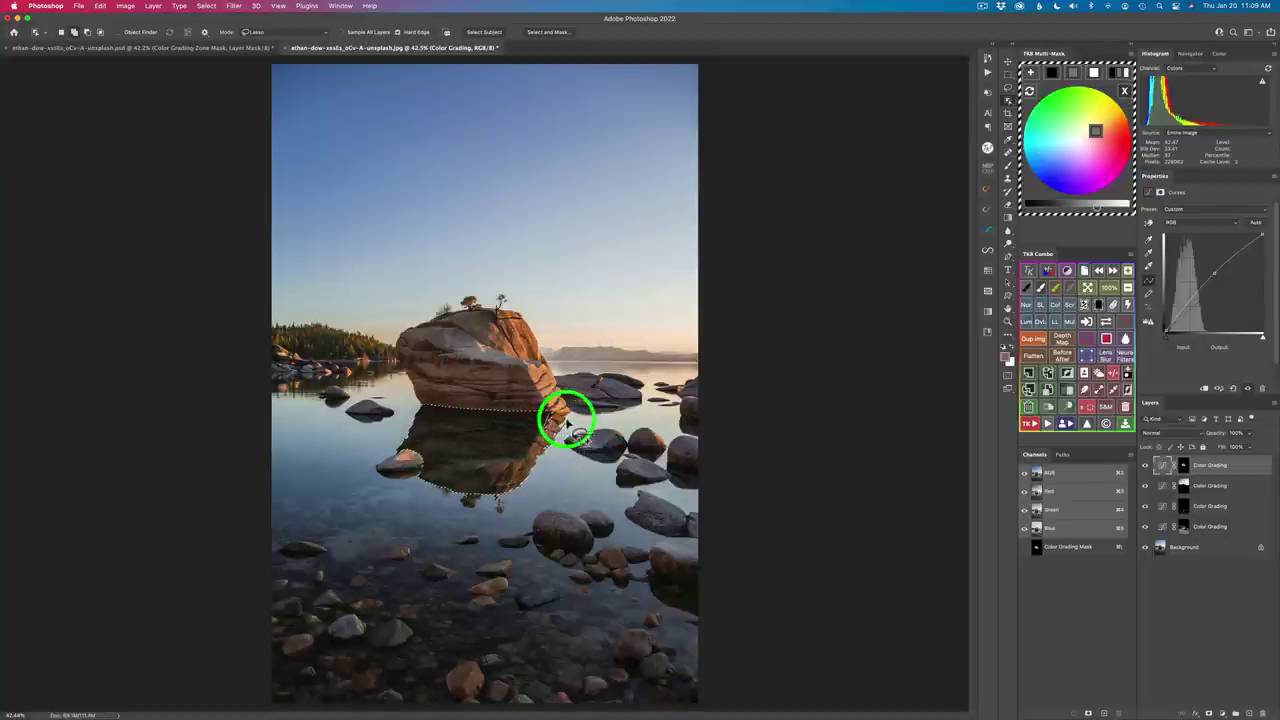
left_click_drag(548, 421, 538, 428)
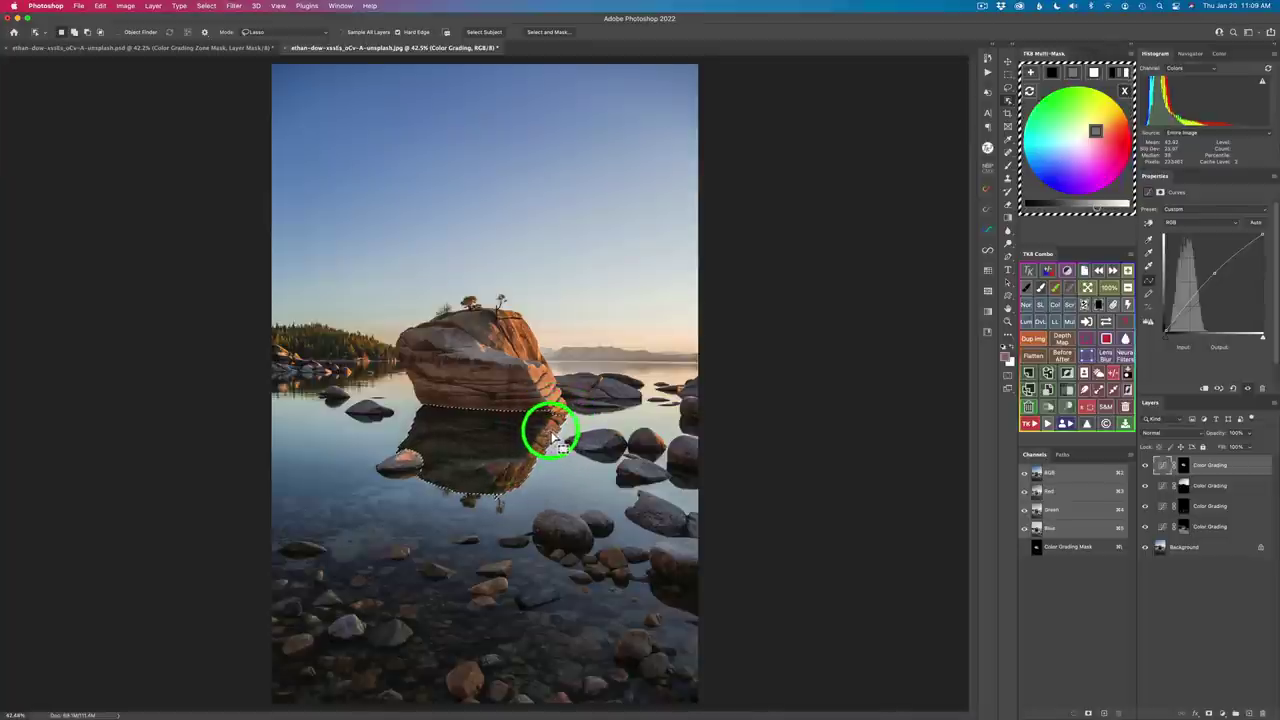
left_click_drag(553, 437, 549, 428)
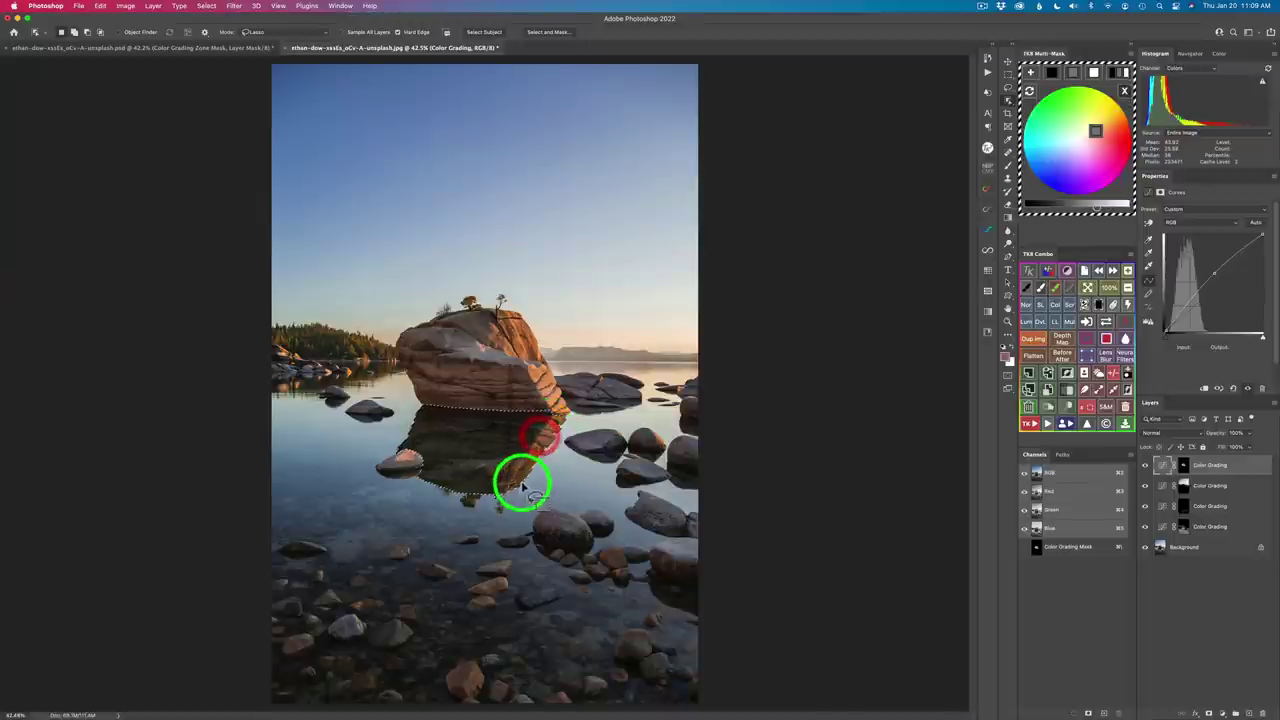
mouse_move(555, 470)
left_mouse_down()
mouse_move(949, 294)
mouse_move(1086, 143)
mouse_move(1109, 163)
mouse_move(1122, 215)
left_mouse_up()
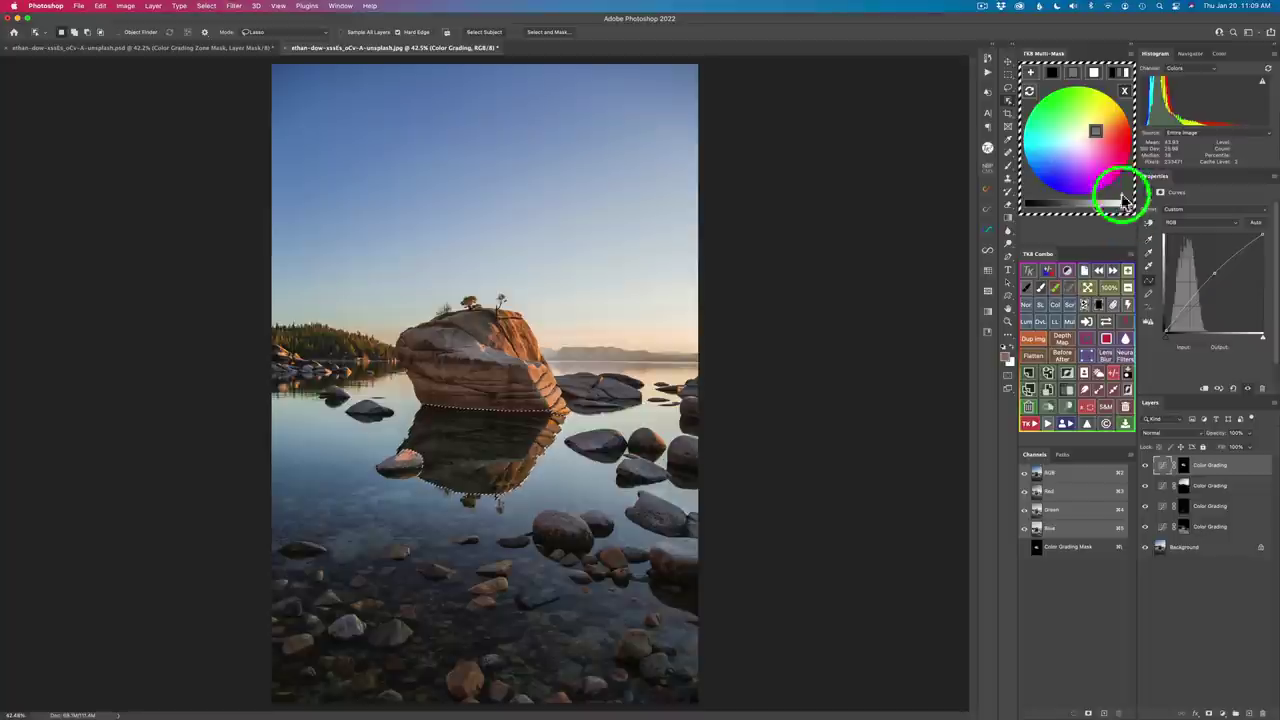
Step: Convert the reflection's active selection into a mask and store it in the mask calculator for multiplication
left_click(1124, 91)
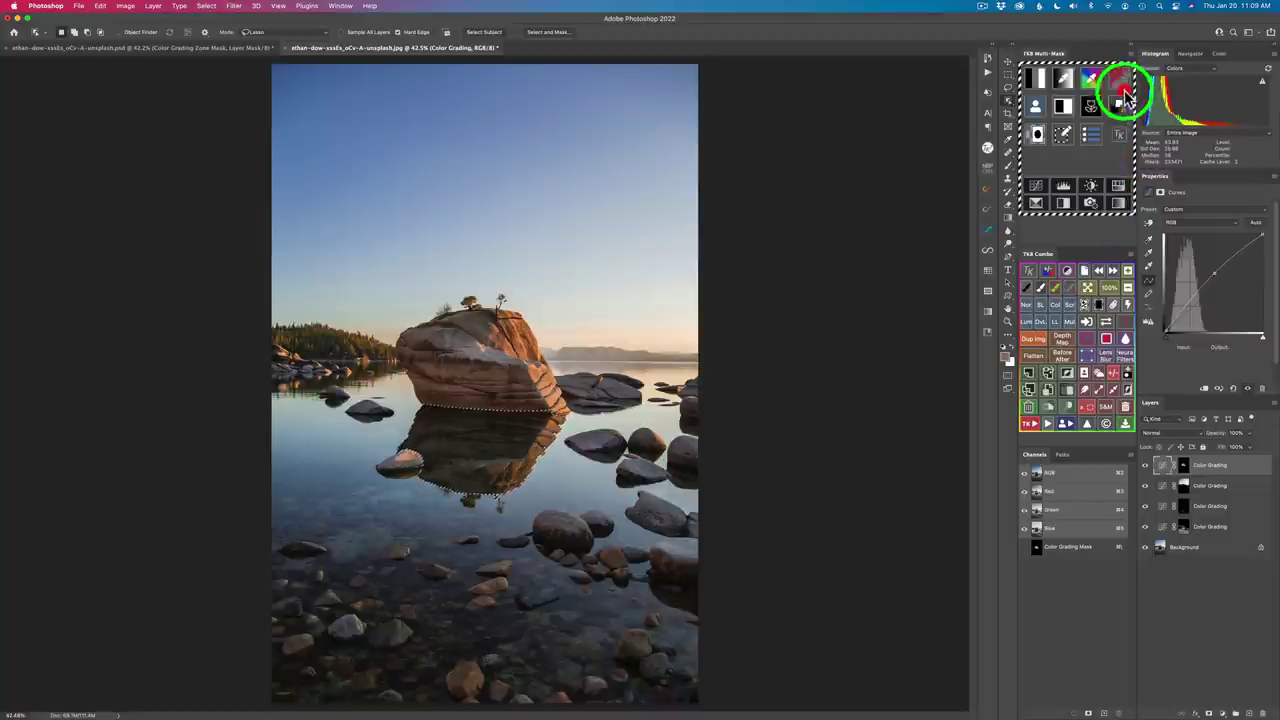
left_click(1044, 110)
left_click(1043, 78)
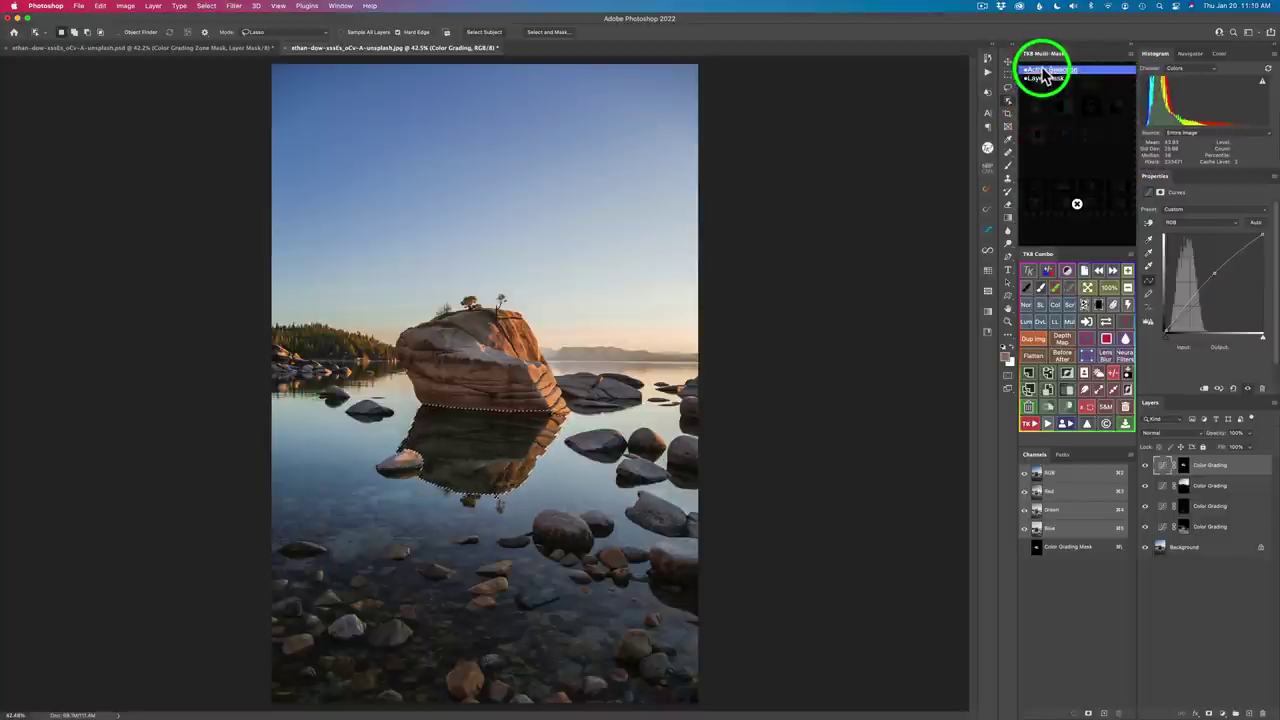
left_click(1042, 71)
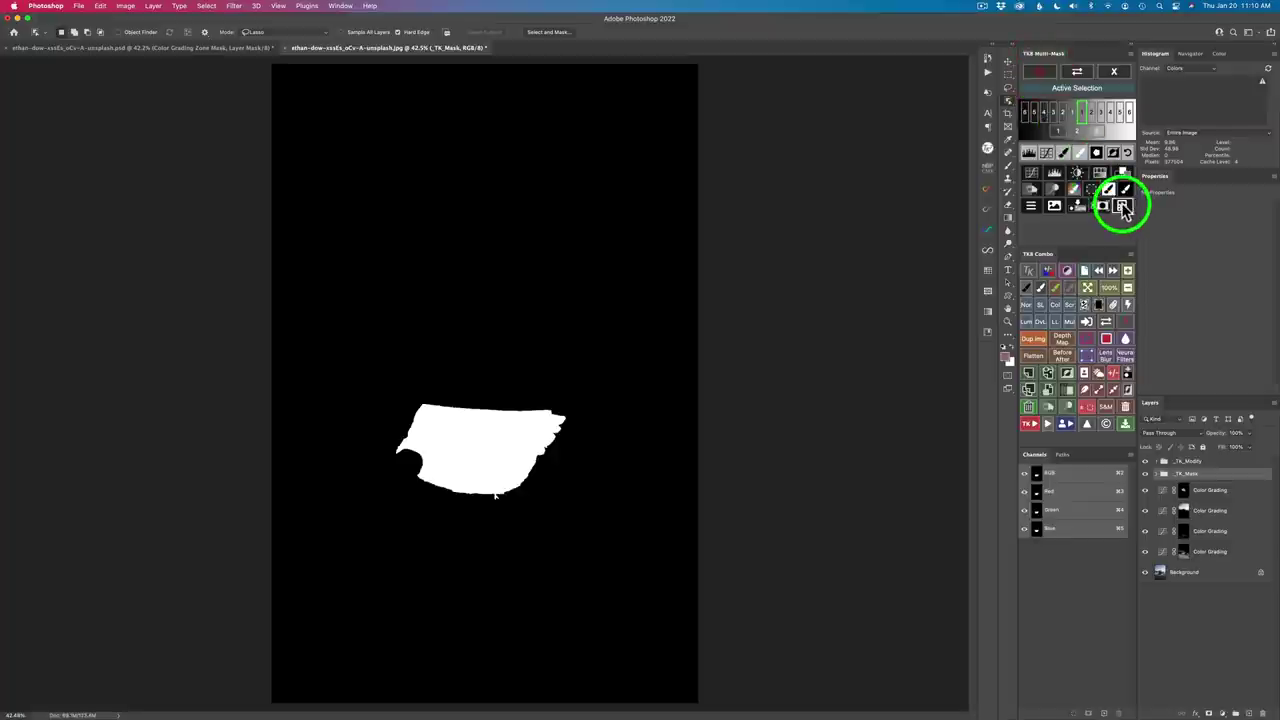
left_click(1123, 207)
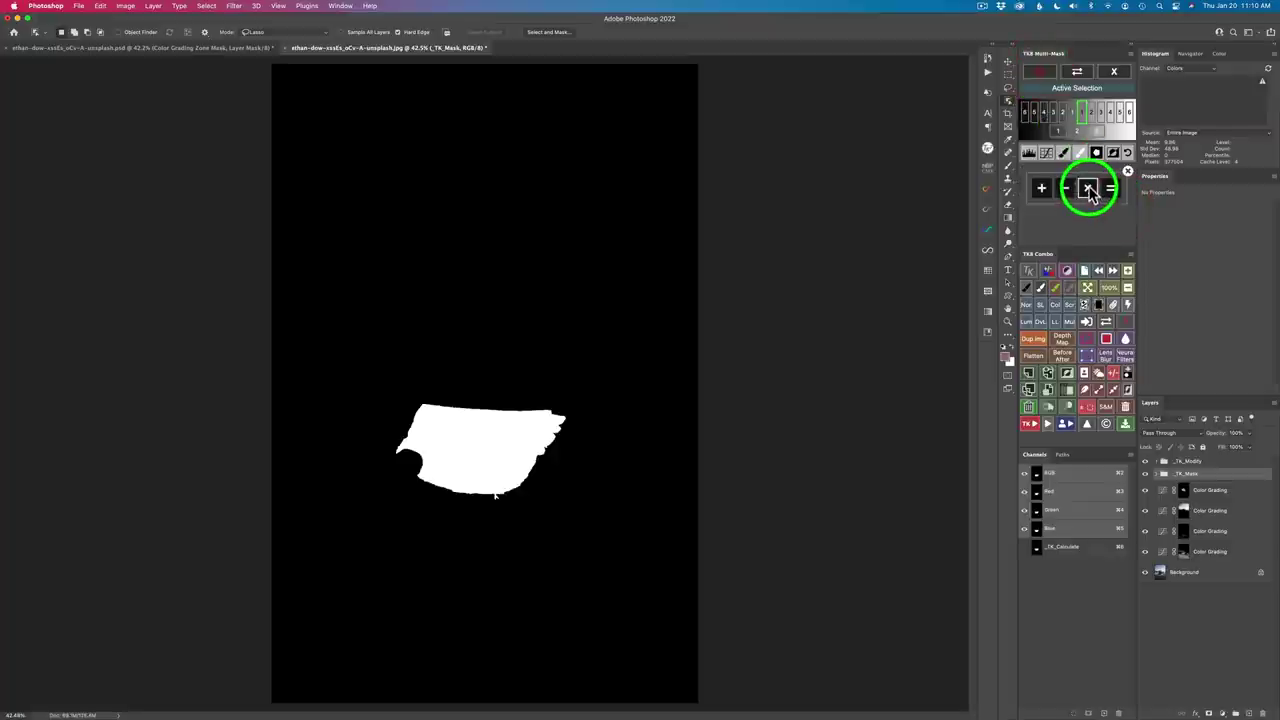
left_click(1088, 188)
left_click(1119, 74)
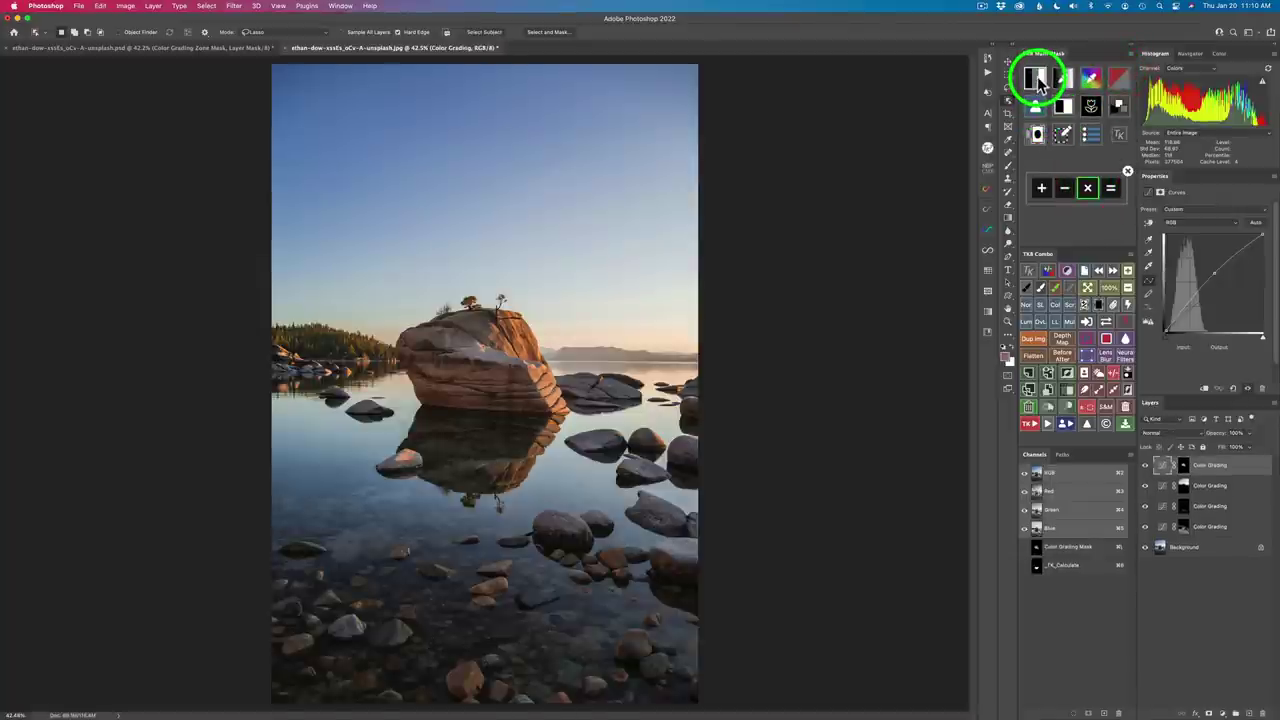
Step: Multiply the reflection mask by a Darks 1 luminosity mask and add a Color Grading layer with the calculated mask
left_click(1038, 80)
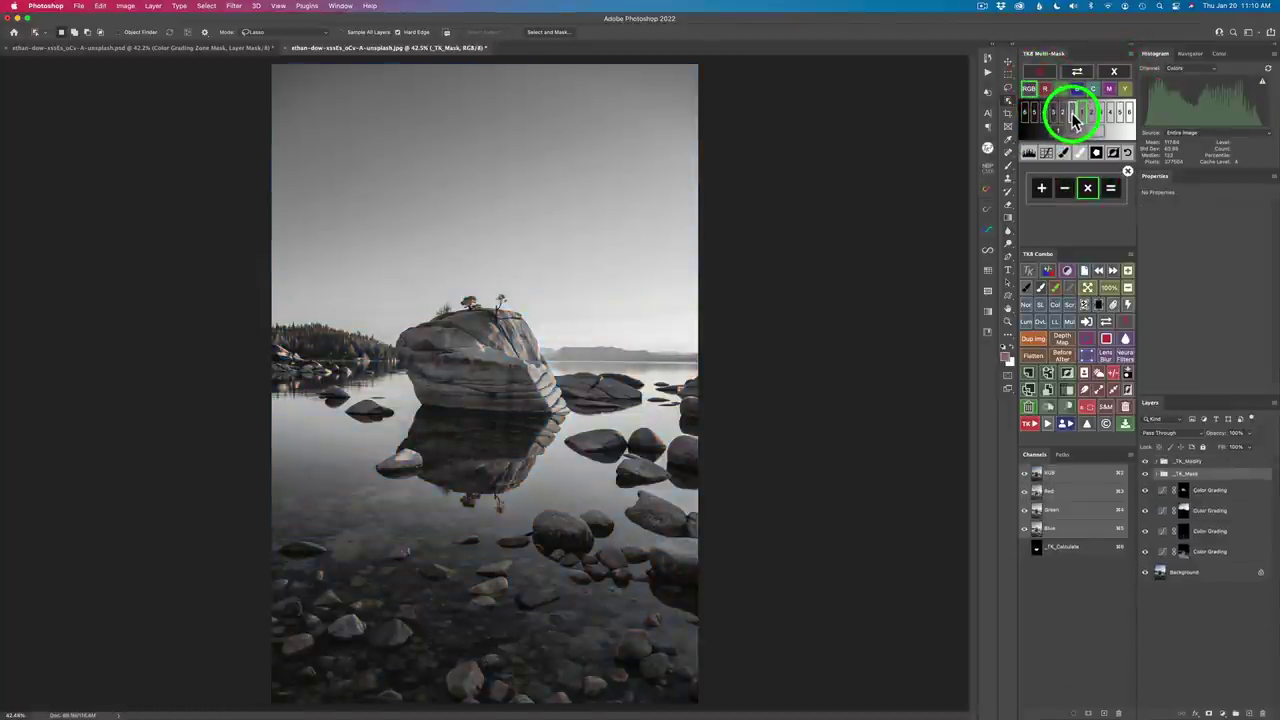
left_click(1075, 116)
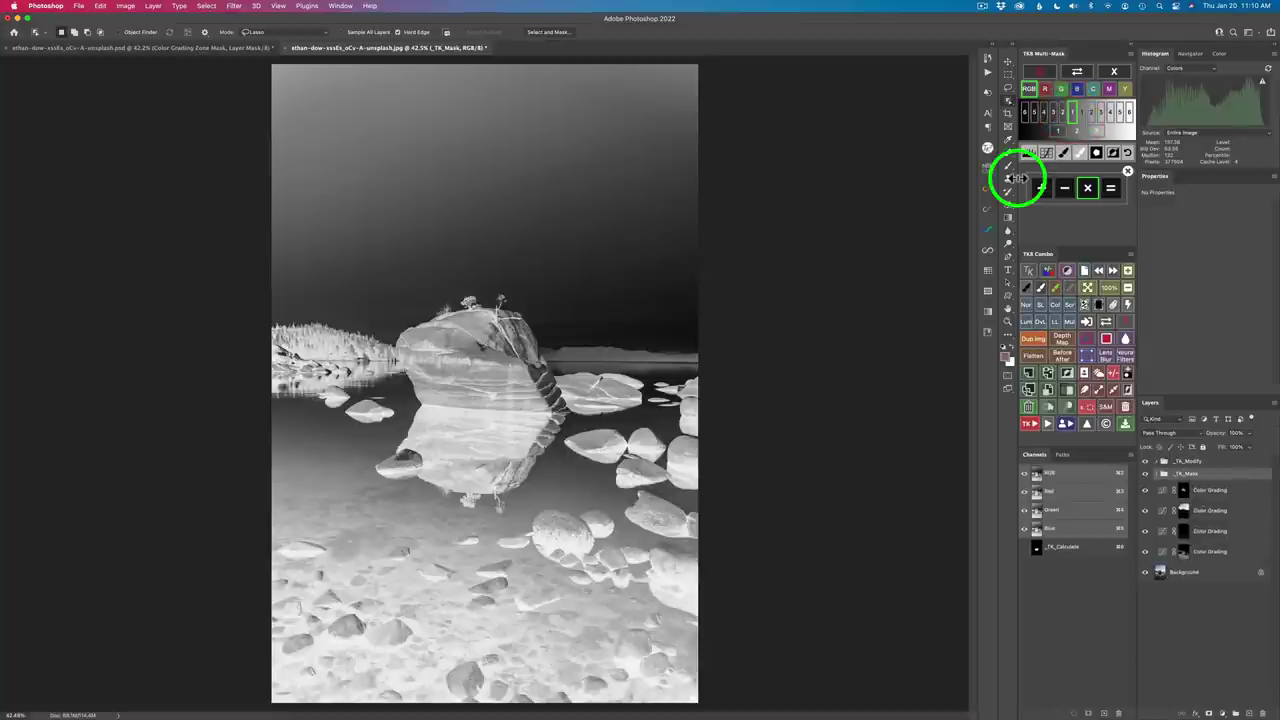
left_click(1110, 188)
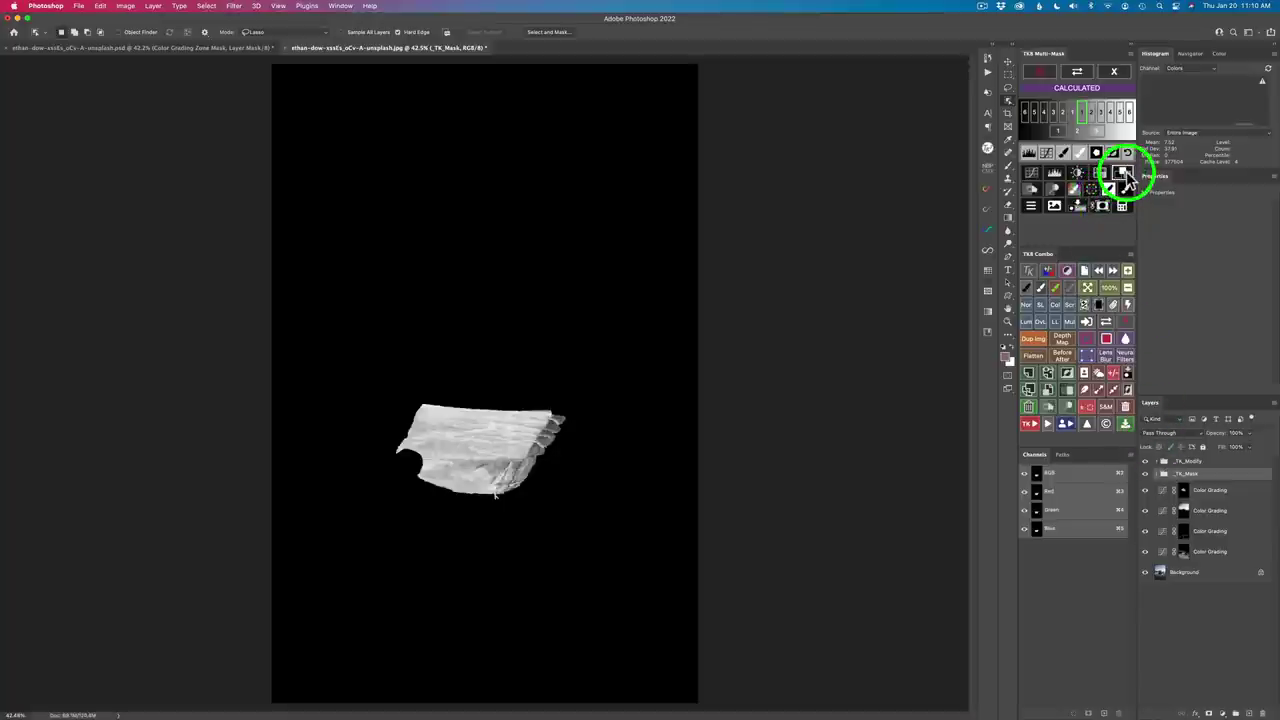
left_click(1125, 175)
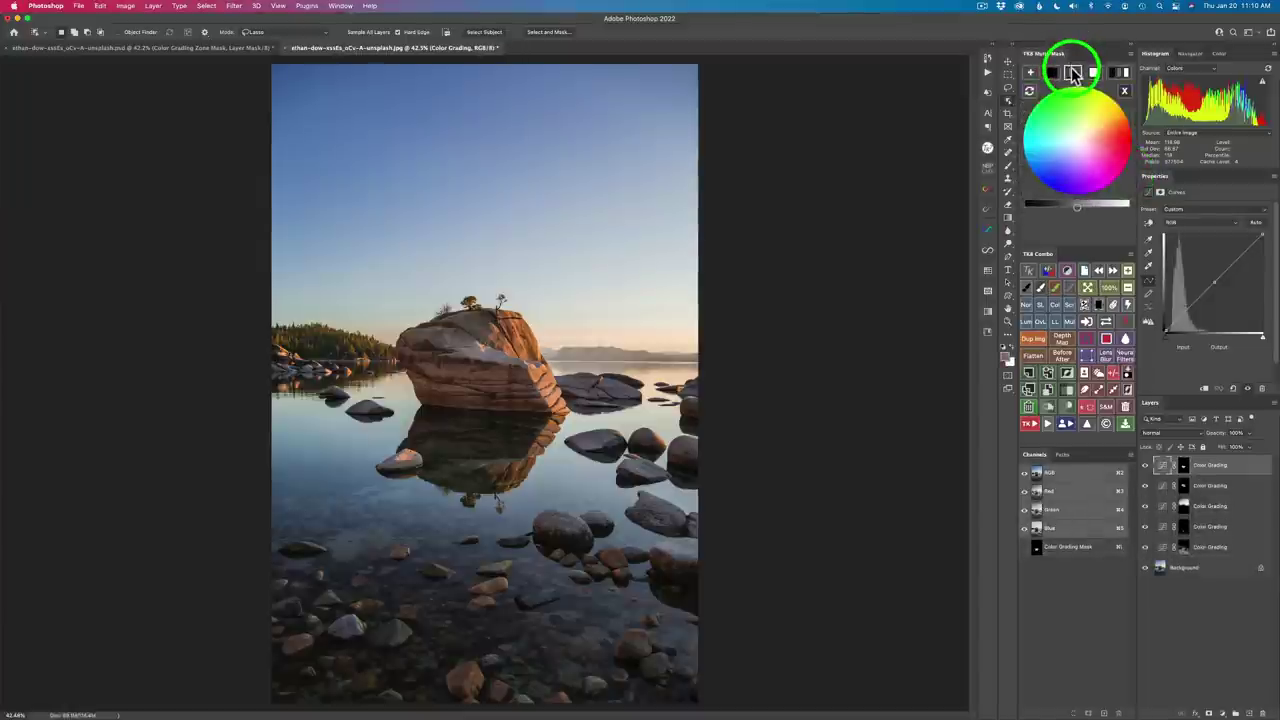
Step: Lighten the midtones of the boulder reflection's Color Grading layer and shift their color toward warm orange
left_click(1073, 66)
left_click_drag(1077, 210, 1097, 215)
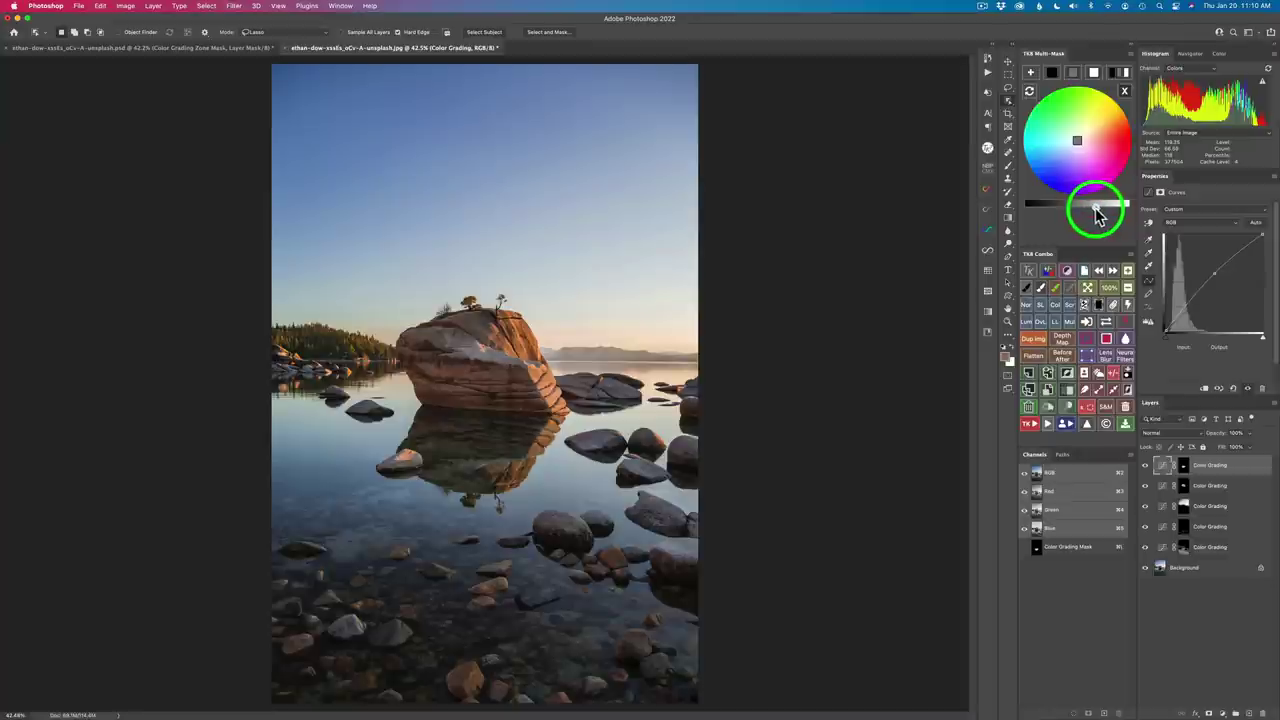
left_click(1080, 143)
left_click_drag(1080, 143, 1092, 138)
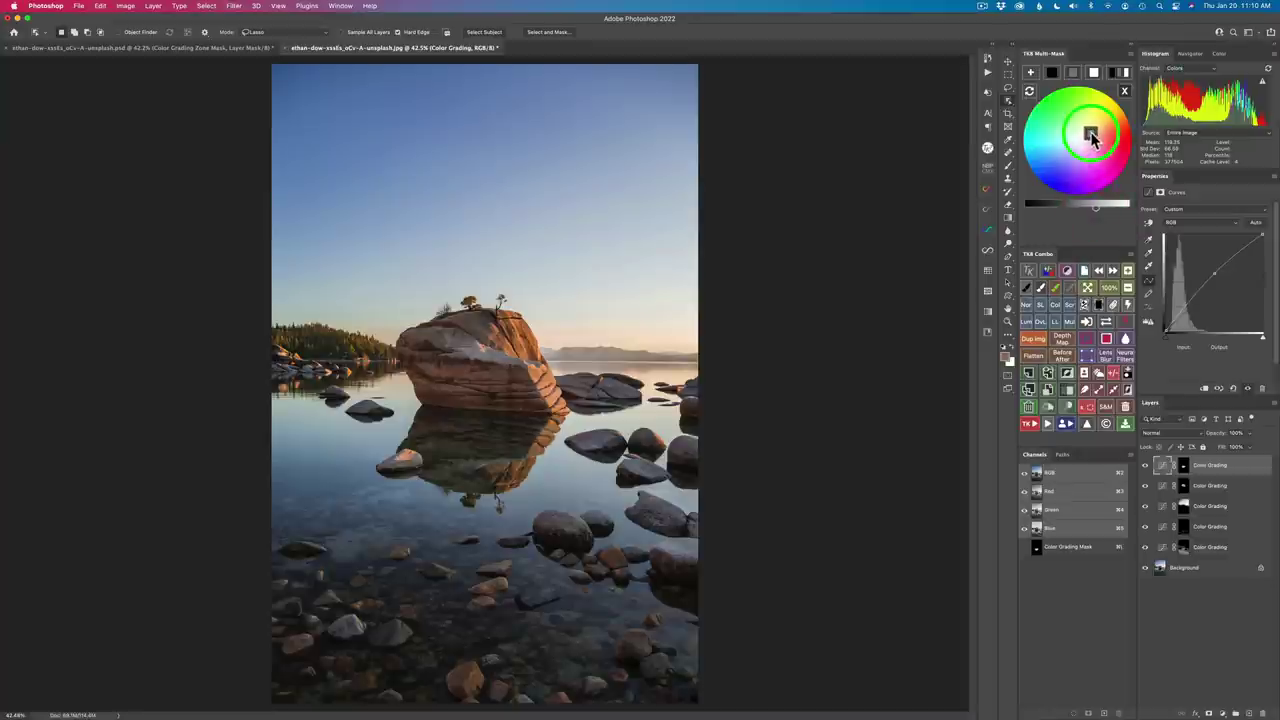
left_click(709, 286)
left_click(484, 466)
mouse_move(483, 466)
left_mouse_down()
mouse_move(486, 383)
mouse_move(499, 399)
left_mouse_up()
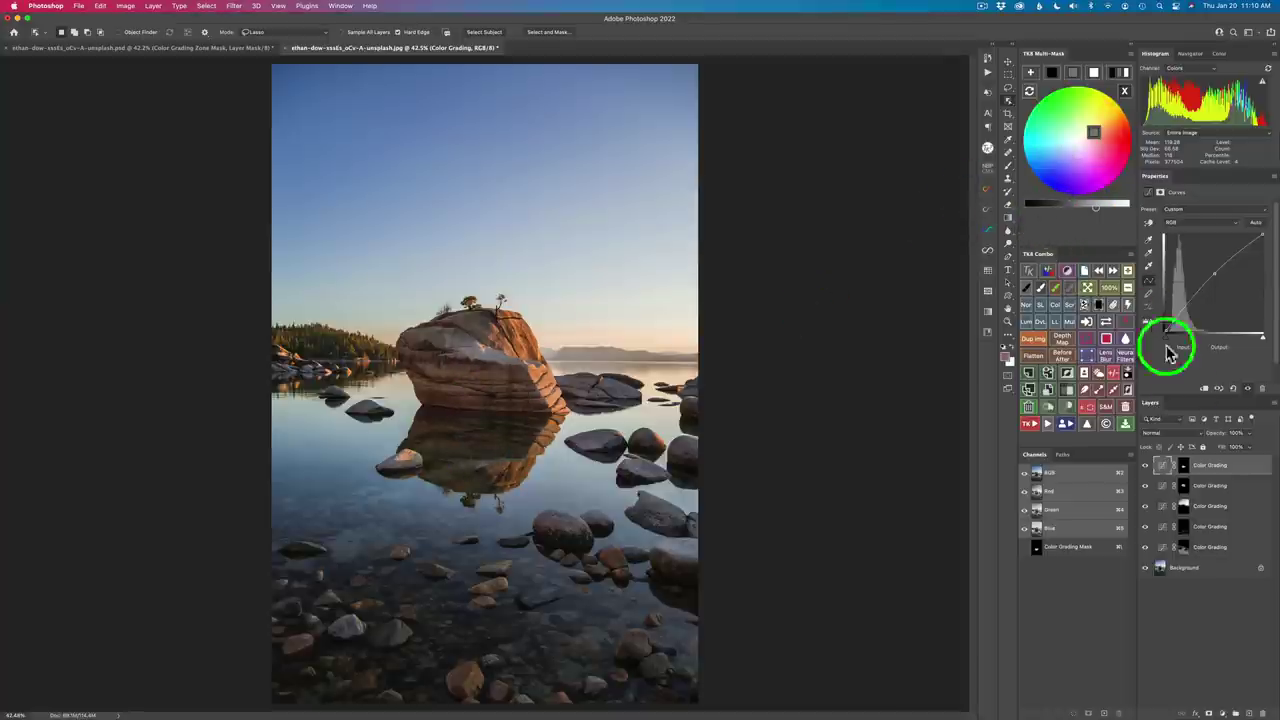
Step: Compare the photo with and without the reflection layer and ease back its midtone lightening slightly
left_click_drag(1166, 500, 1147, 470)
left_click(1147, 470)
left_click(1147, 470)
left_click(1147, 470)
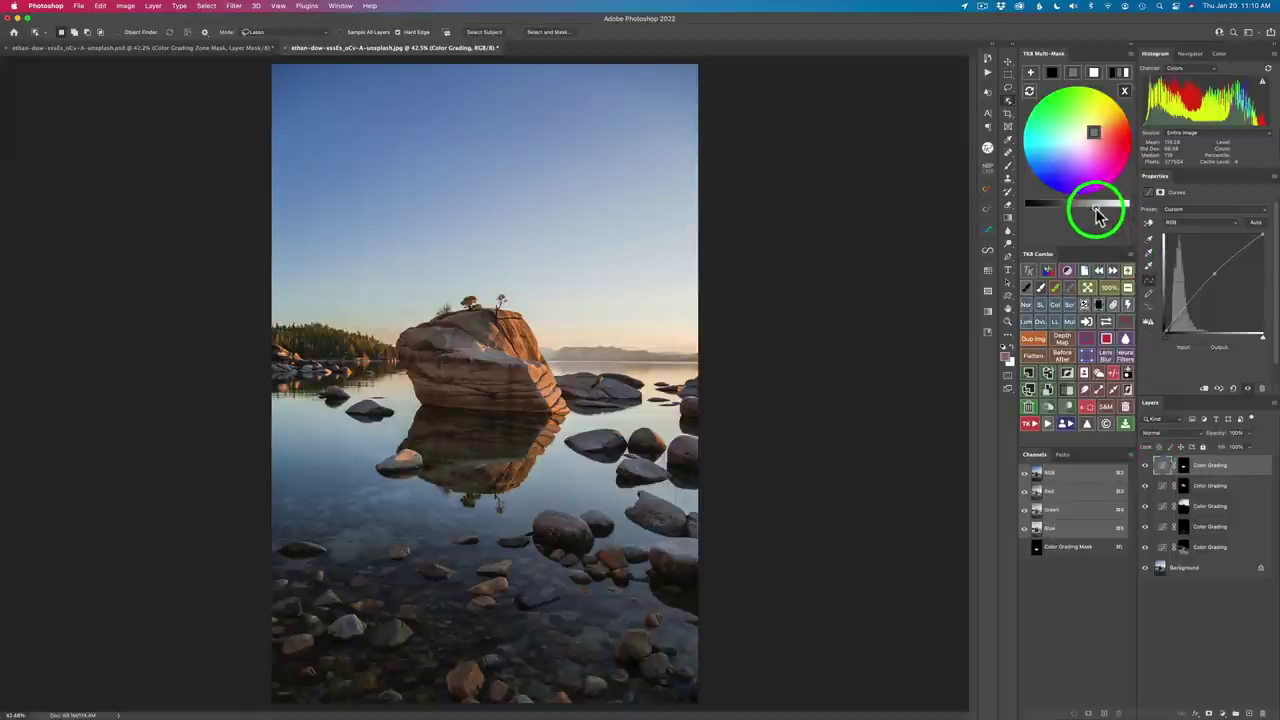
left_click(1145, 466)
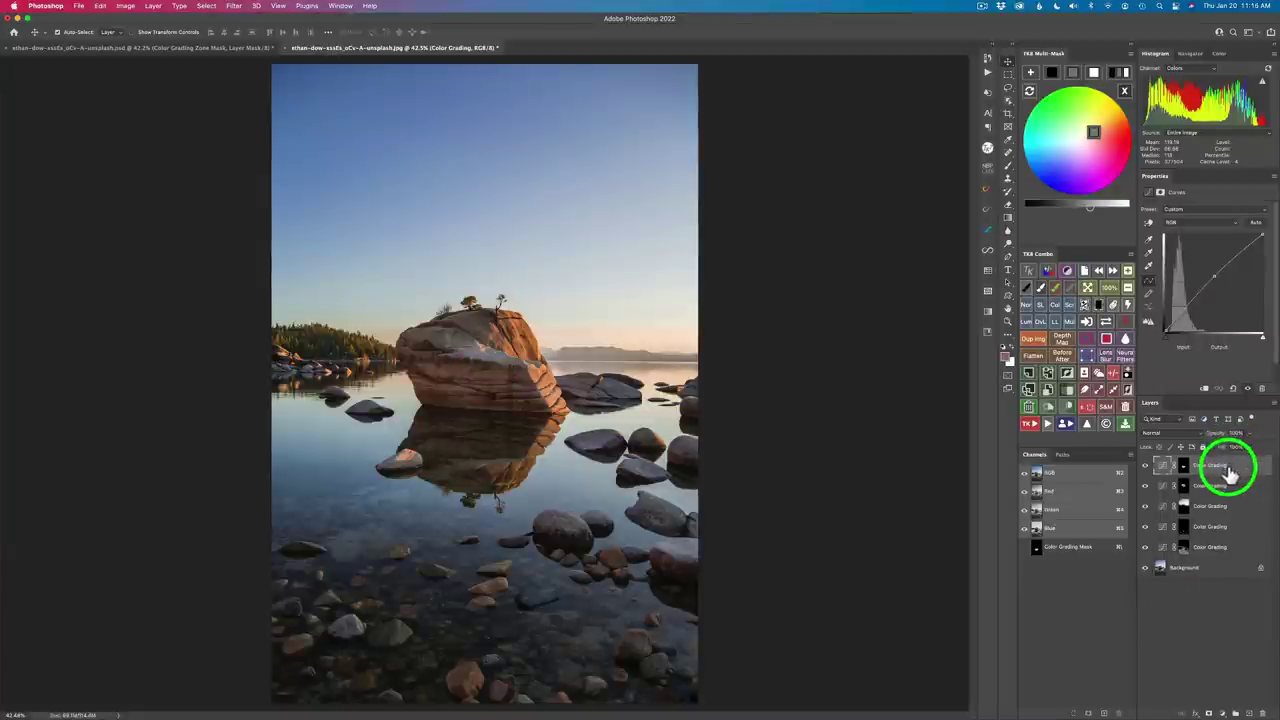
Step: Add a new Color Grading layer, lighten its midtones and shift their color toward warm orange
left_click(1030, 72)
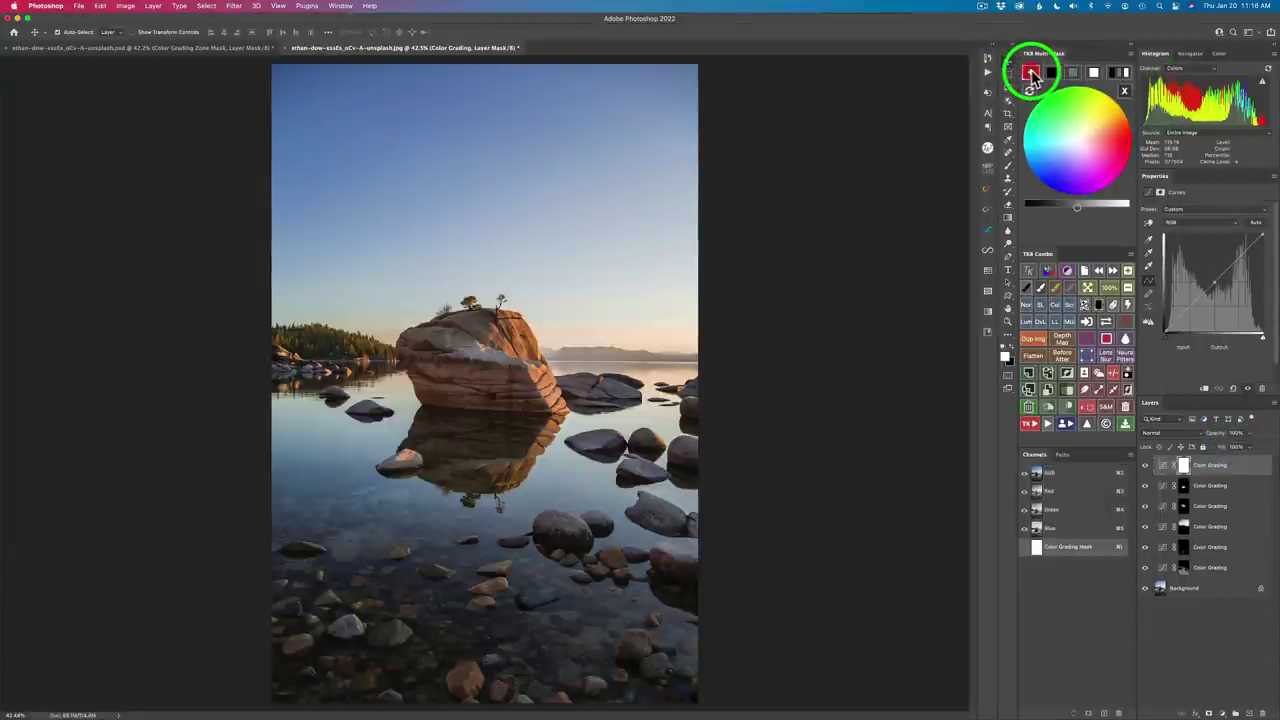
left_click(1078, 207)
left_click_drag(1078, 210, 1095, 210)
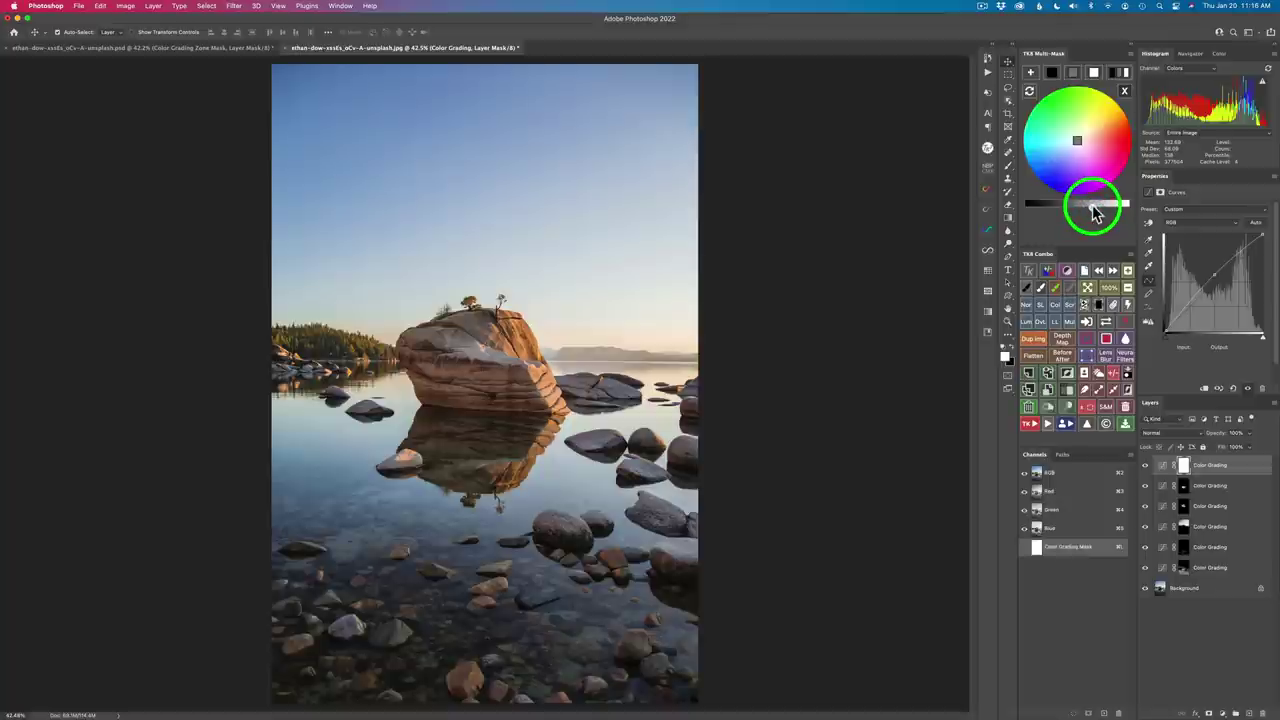
left_click_drag(1078, 140, 1094, 133)
mouse_move(1094, 207)
left_mouse_down()
mouse_move(1074, 211)
mouse_move(1097, 210)
left_mouse_up()
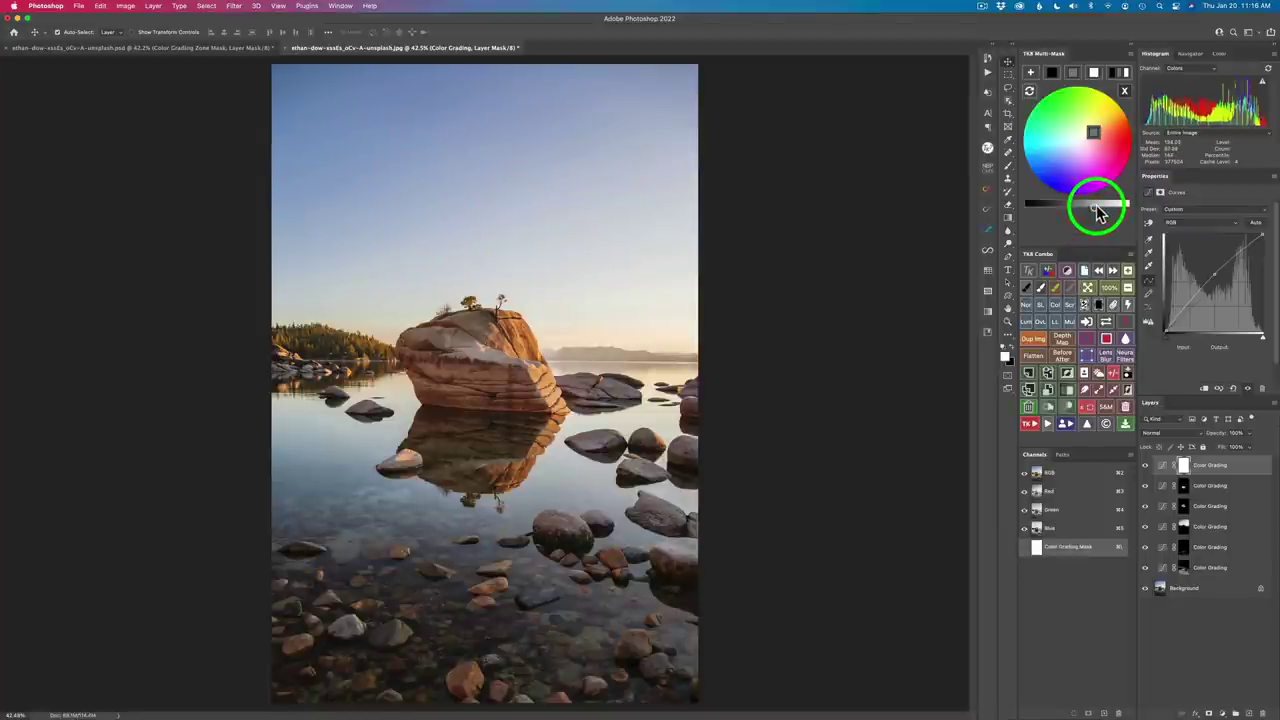
Step: Hide the new warm layer and generate a zone mask from a tone sampled on the dark rocks beside the boulder
left_click(1145, 467)
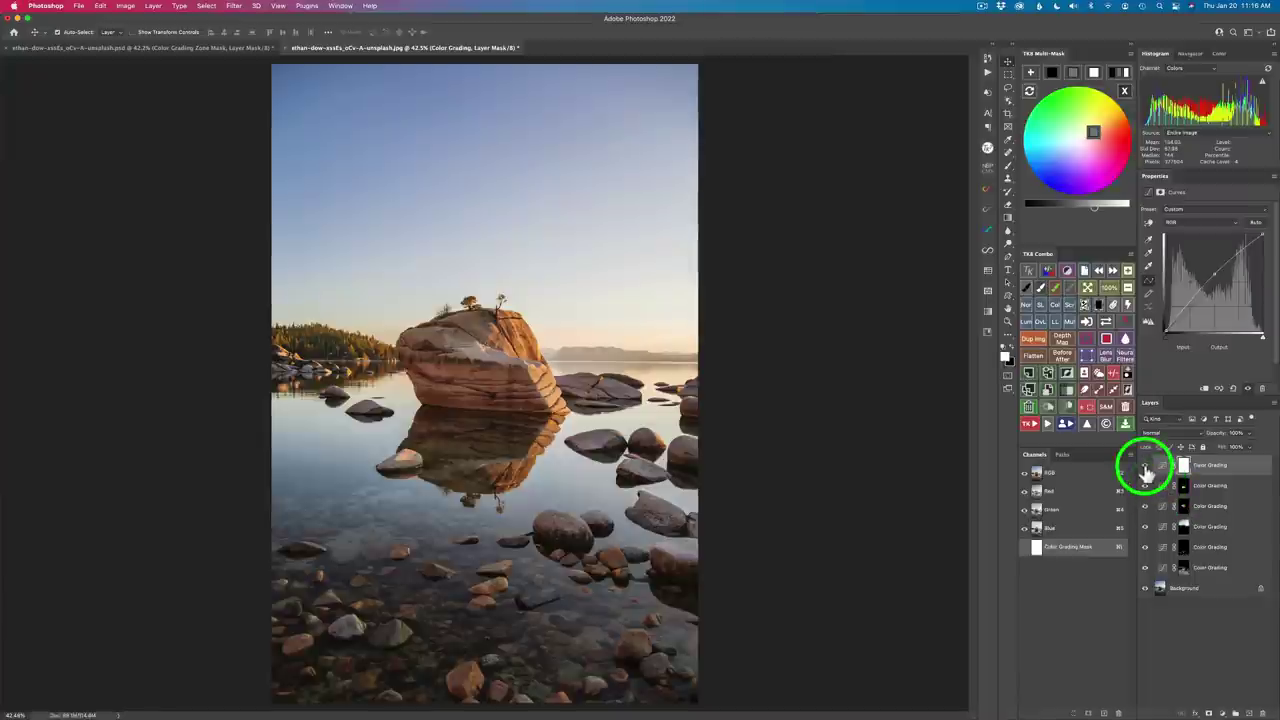
left_click(1145, 467)
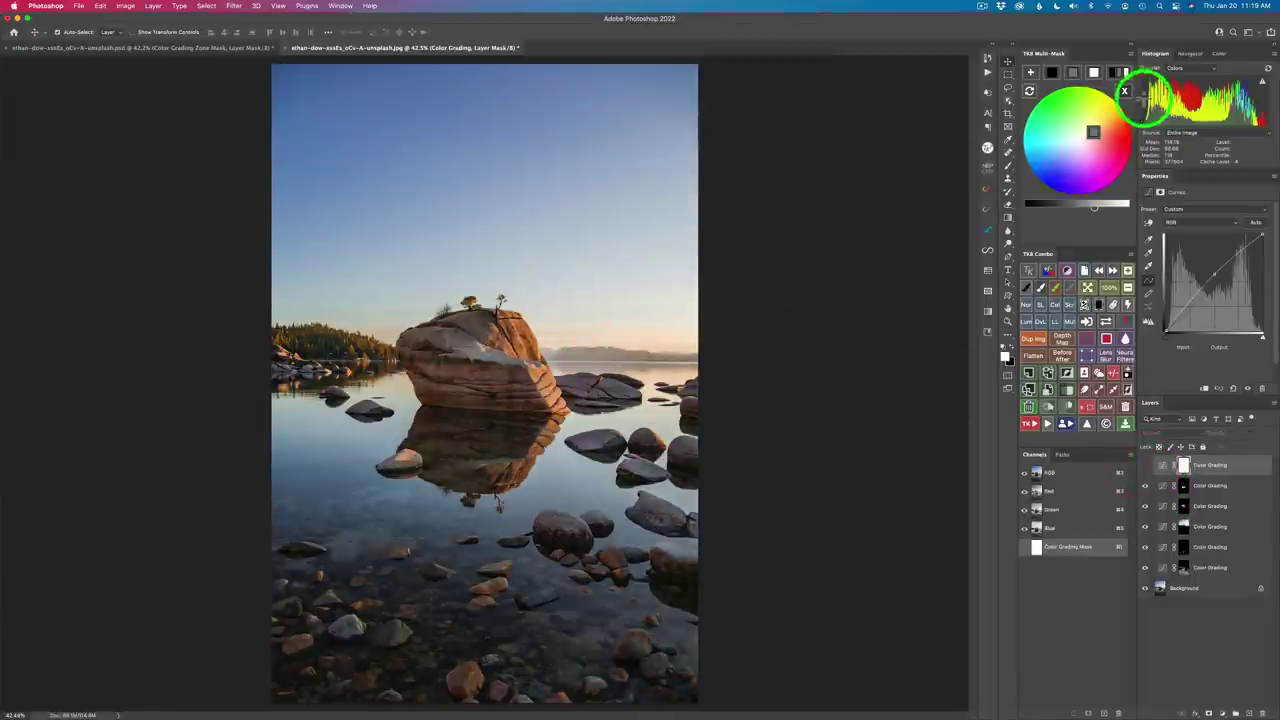
left_click(1126, 88)
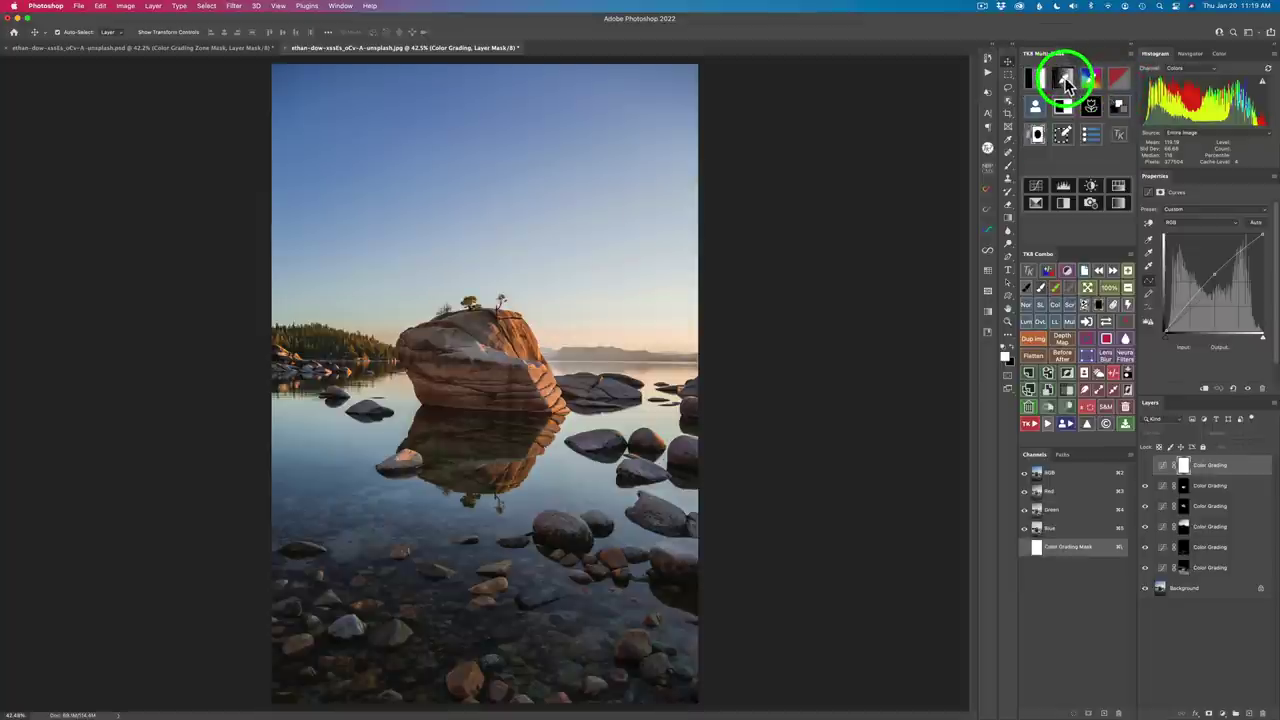
left_click(1066, 82)
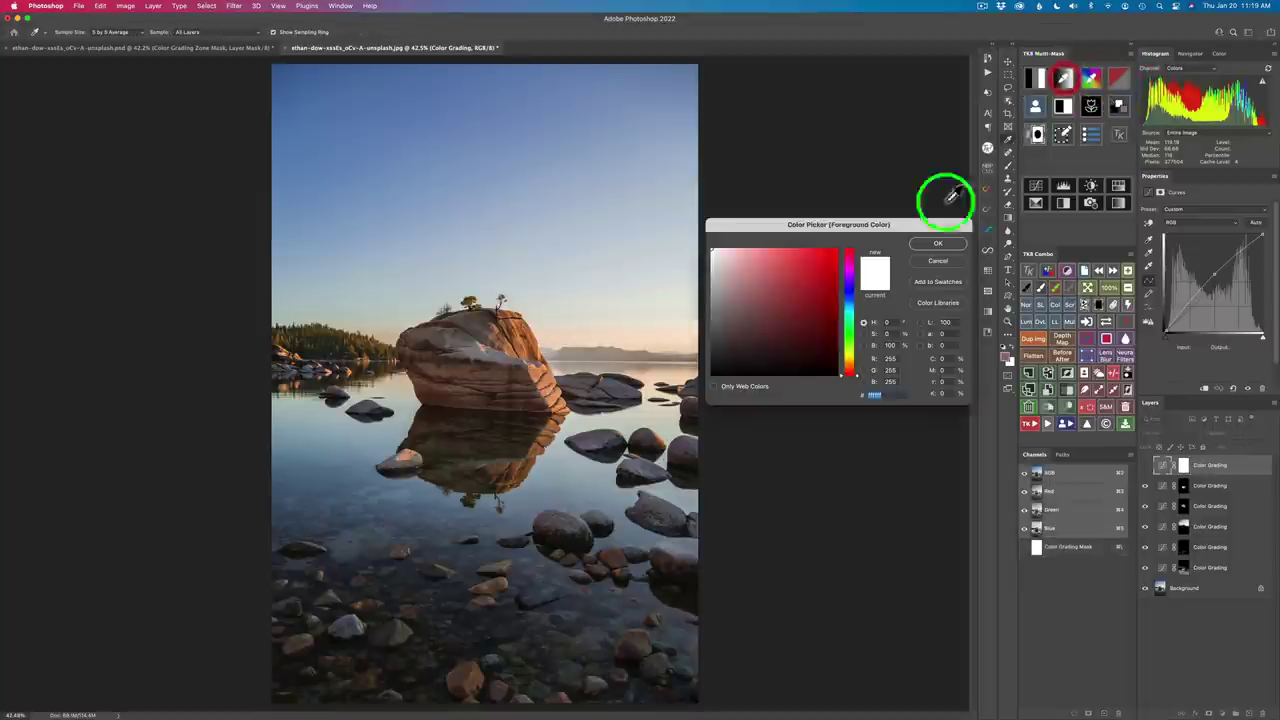
left_click(612, 391)
left_click(937, 244)
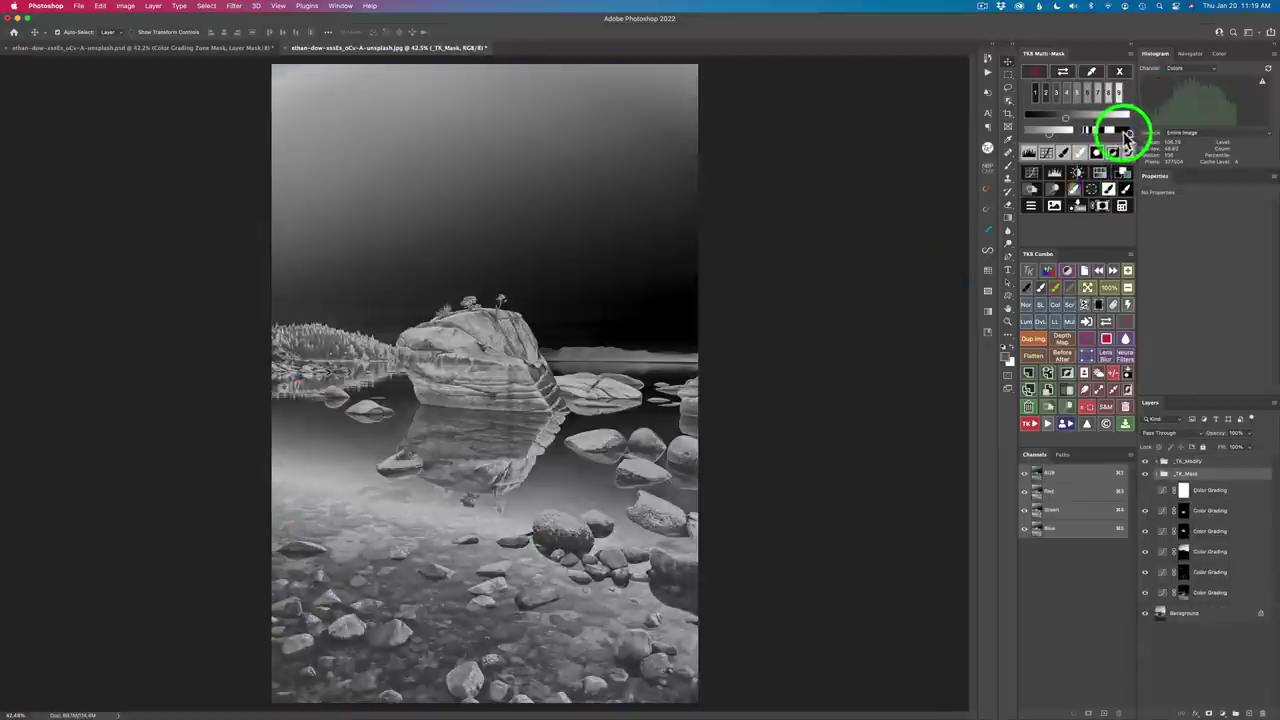
Step: Refine the zone mask by darkening its sky and water tones and brightening the rocks, and set it up for painting on the layer mask
left_click(1116, 131)
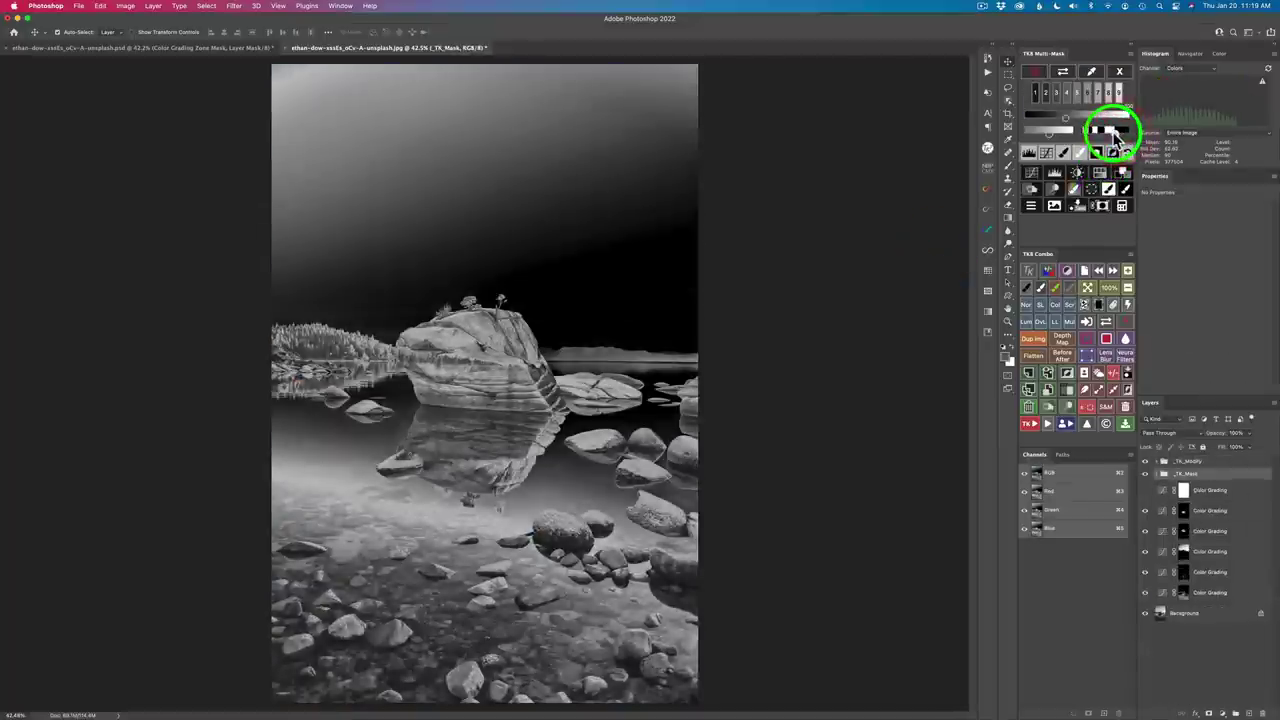
left_click(1113, 132)
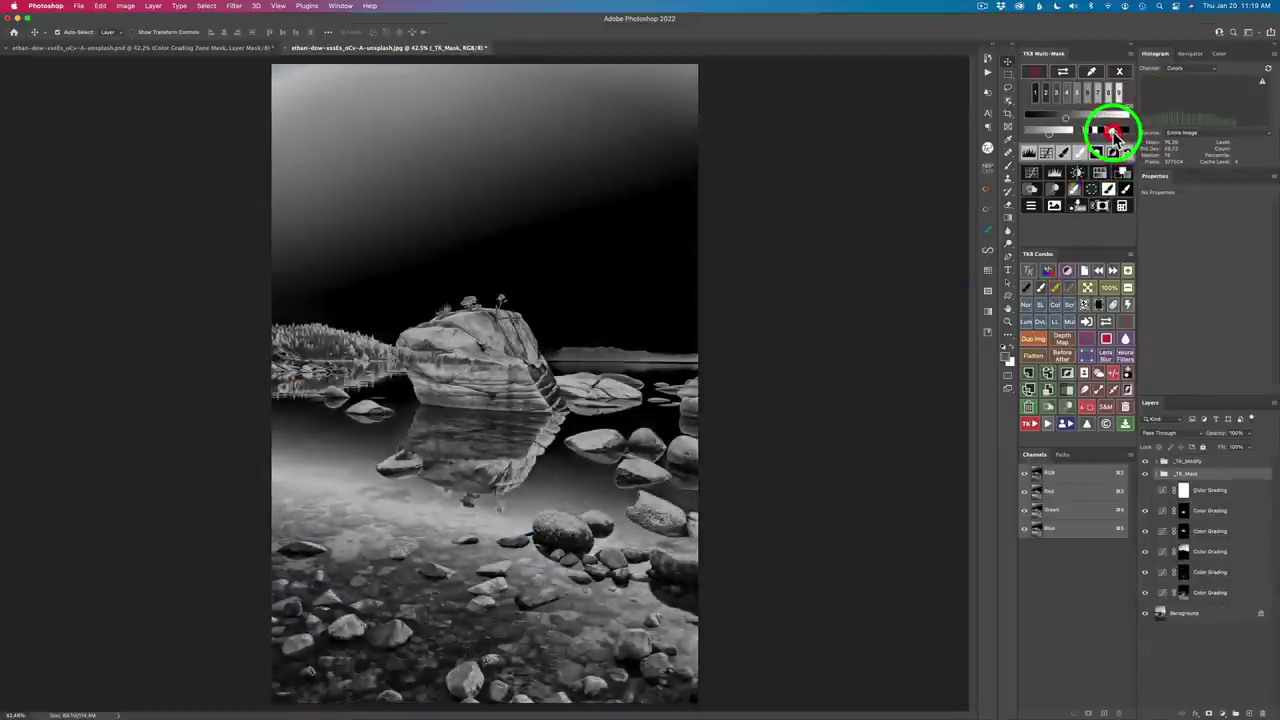
left_click(1050, 138)
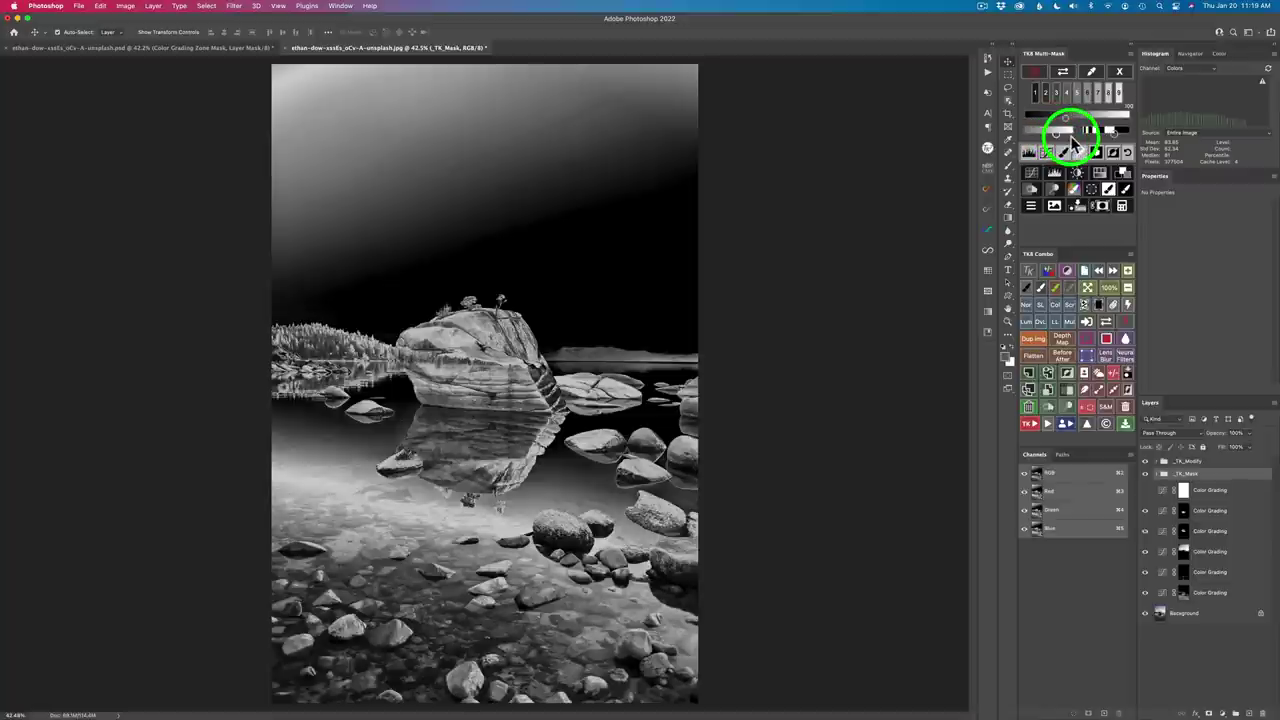
left_click(1126, 190)
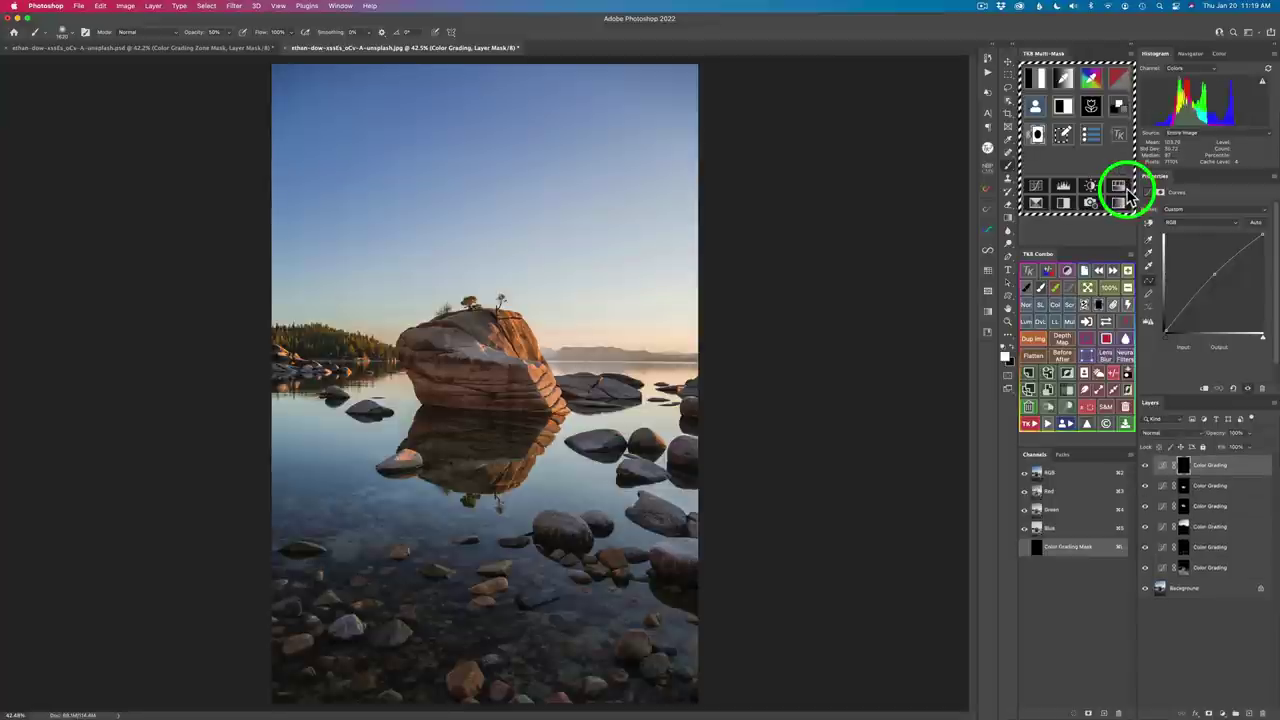
Step: Paint the warm lightening through the mask onto the dark rocks on both sides of the boulder at 50% opacity, and compare the result
mouse_move(650, 382)
left_mouse_down()
mouse_move(595, 395)
mouse_move(491, 383)
left_mouse_up()
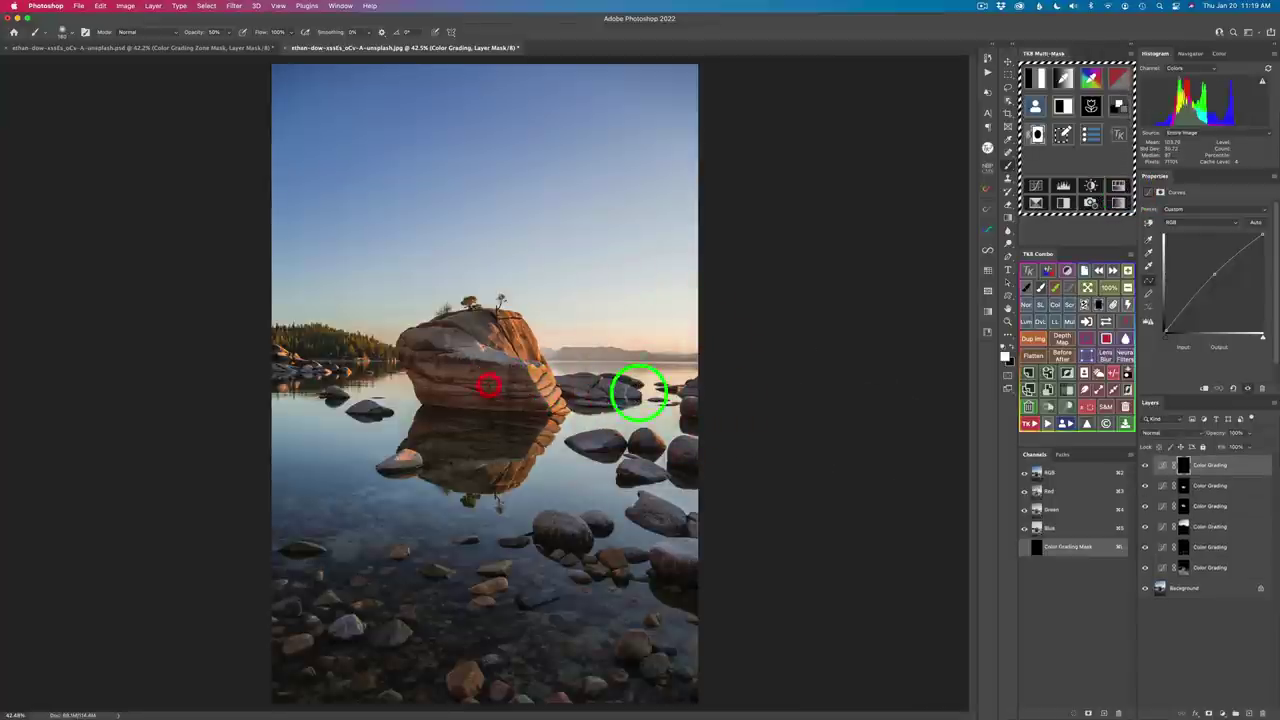
mouse_move(599, 387)
left_mouse_down()
mouse_move(577, 380)
mouse_move(629, 397)
mouse_move(608, 386)
left_mouse_up()
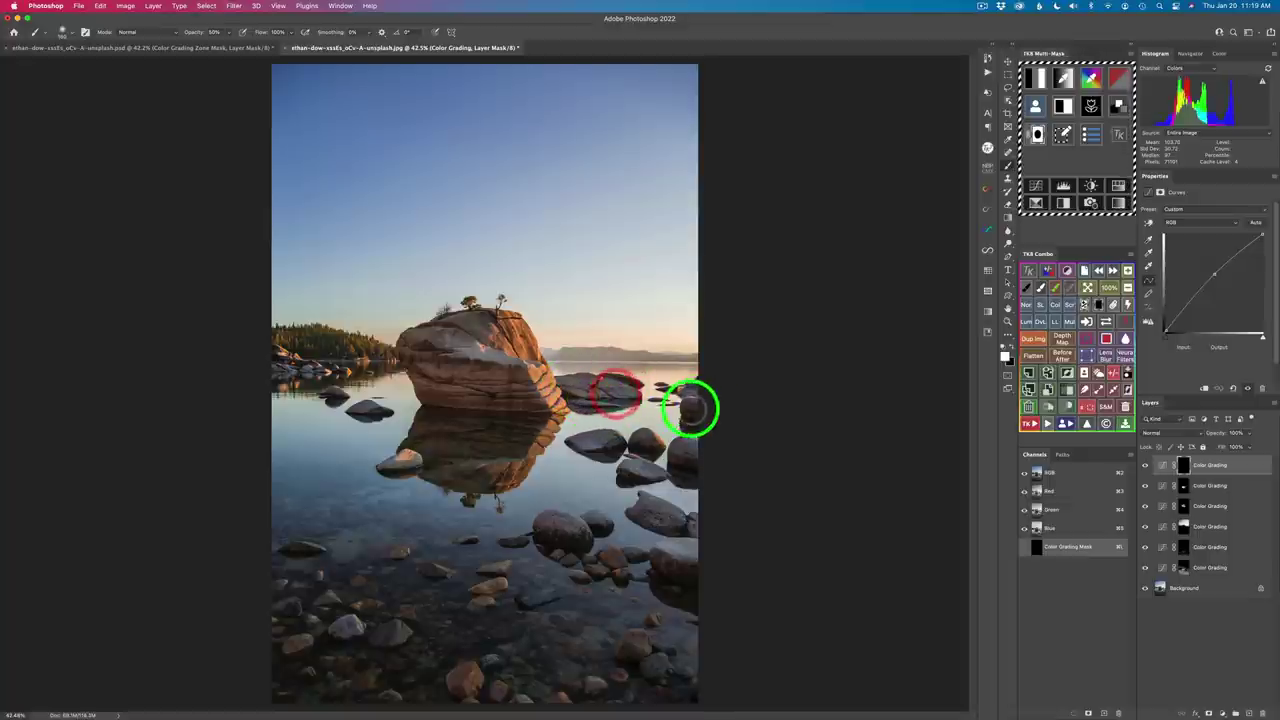
mouse_move(708, 386)
left_mouse_down()
mouse_move(689, 454)
mouse_move(691, 443)
left_mouse_up()
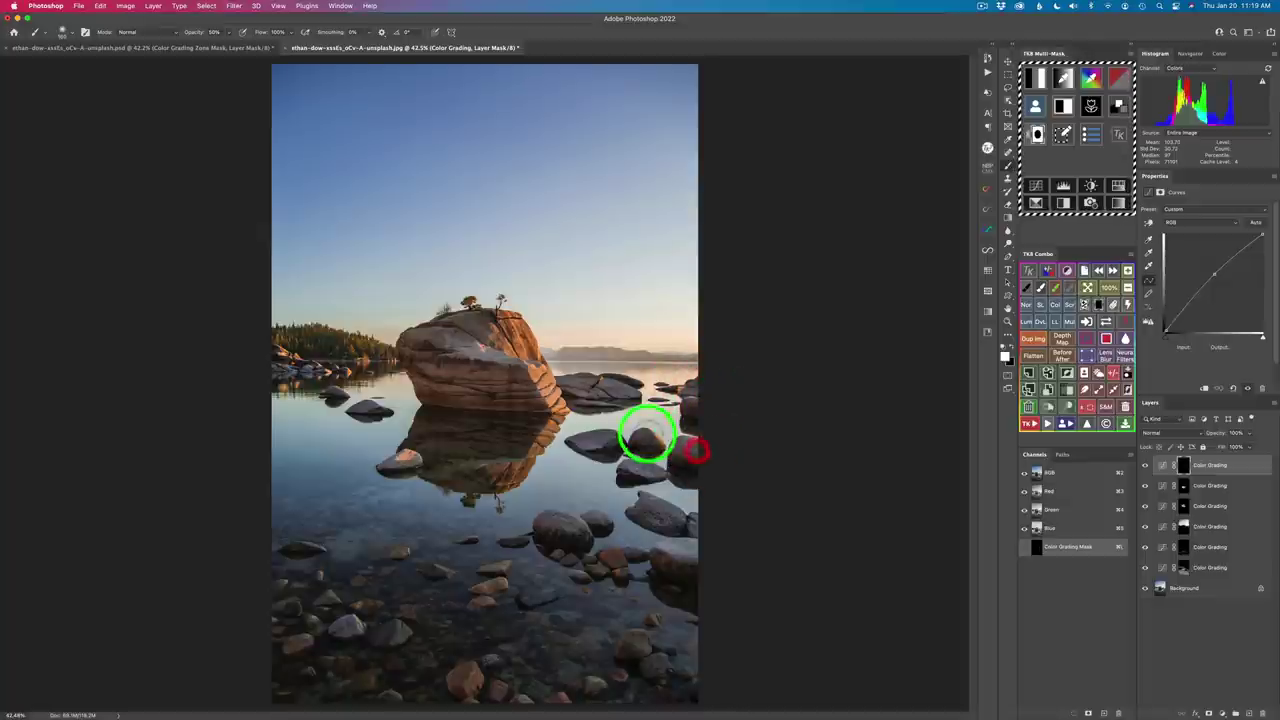
mouse_move(611, 437)
left_mouse_down()
mouse_move(575, 439)
mouse_move(622, 438)
mouse_move(585, 438)
mouse_move(616, 439)
mouse_move(589, 441)
mouse_move(659, 472)
mouse_move(644, 475)
mouse_move(660, 505)
mouse_move(638, 505)
mouse_move(689, 525)
mouse_move(606, 384)
left_mouse_up()
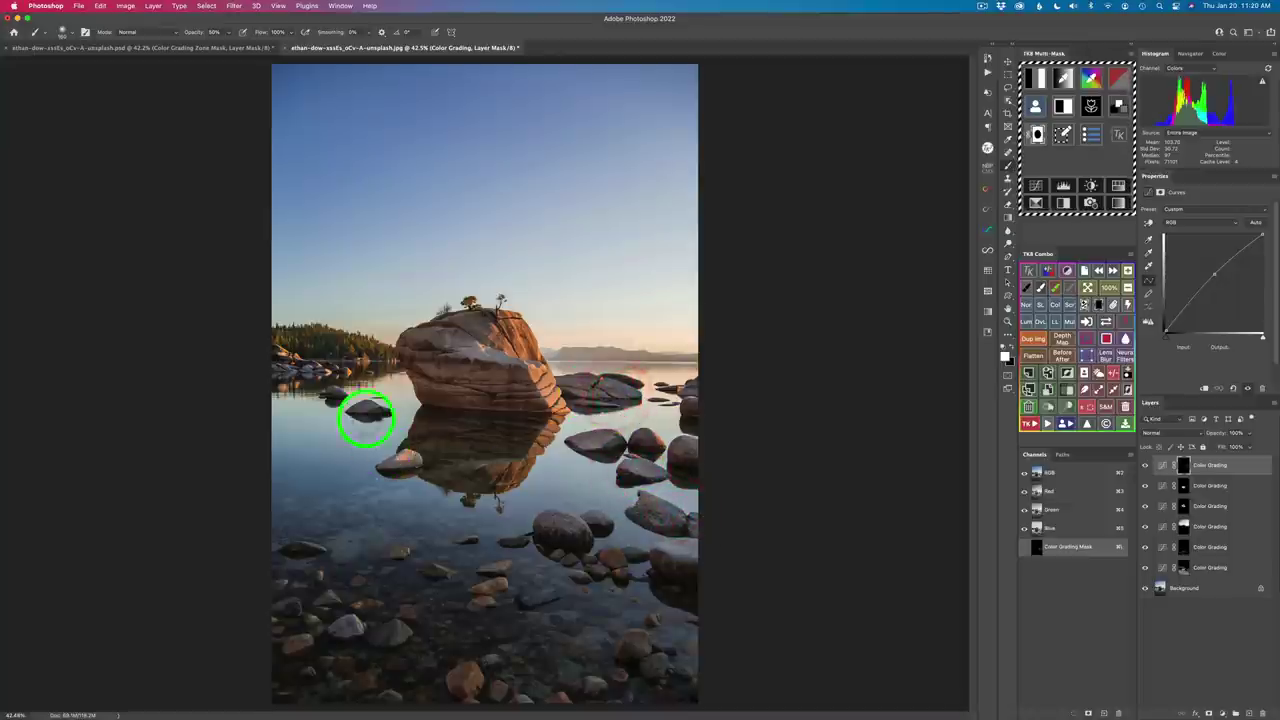
mouse_move(364, 404)
left_mouse_down()
mouse_move(334, 394)
mouse_move(610, 378)
mouse_move(630, 386)
mouse_move(641, 437)
mouse_move(690, 457)
mouse_move(677, 445)
mouse_move(689, 400)
left_mouse_up()
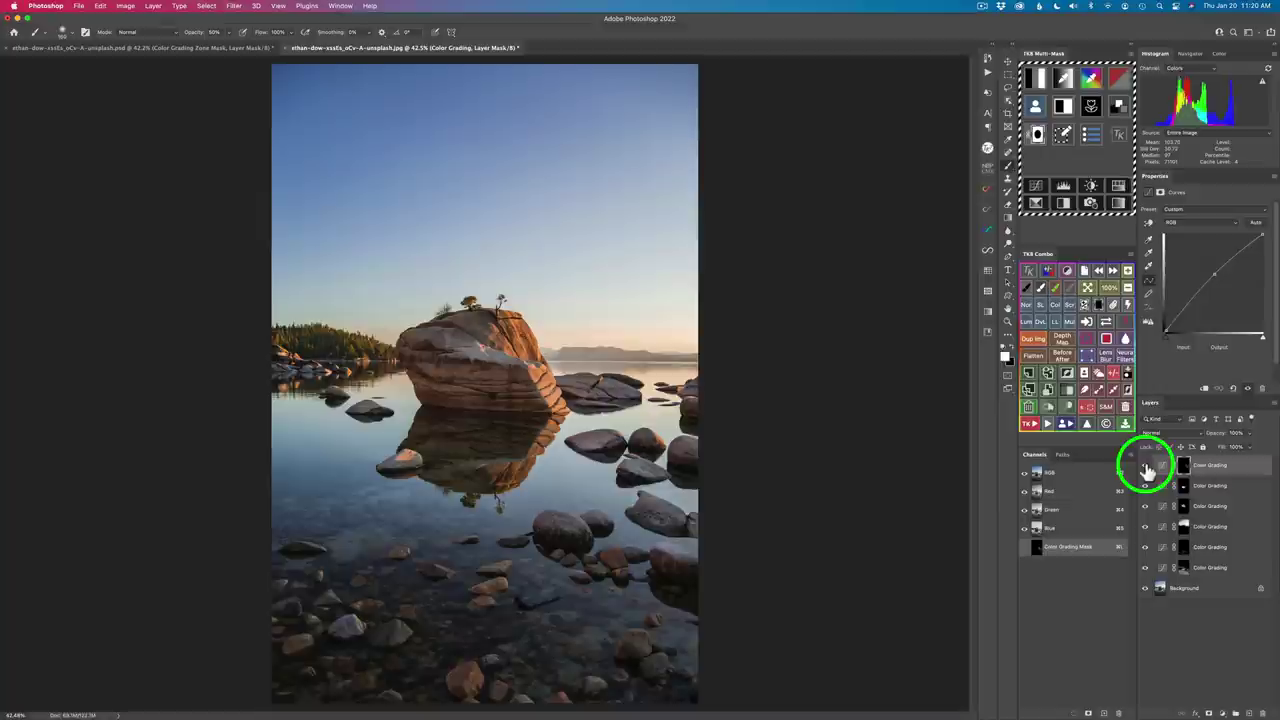
left_click(1146, 466)
left_click(1146, 466)
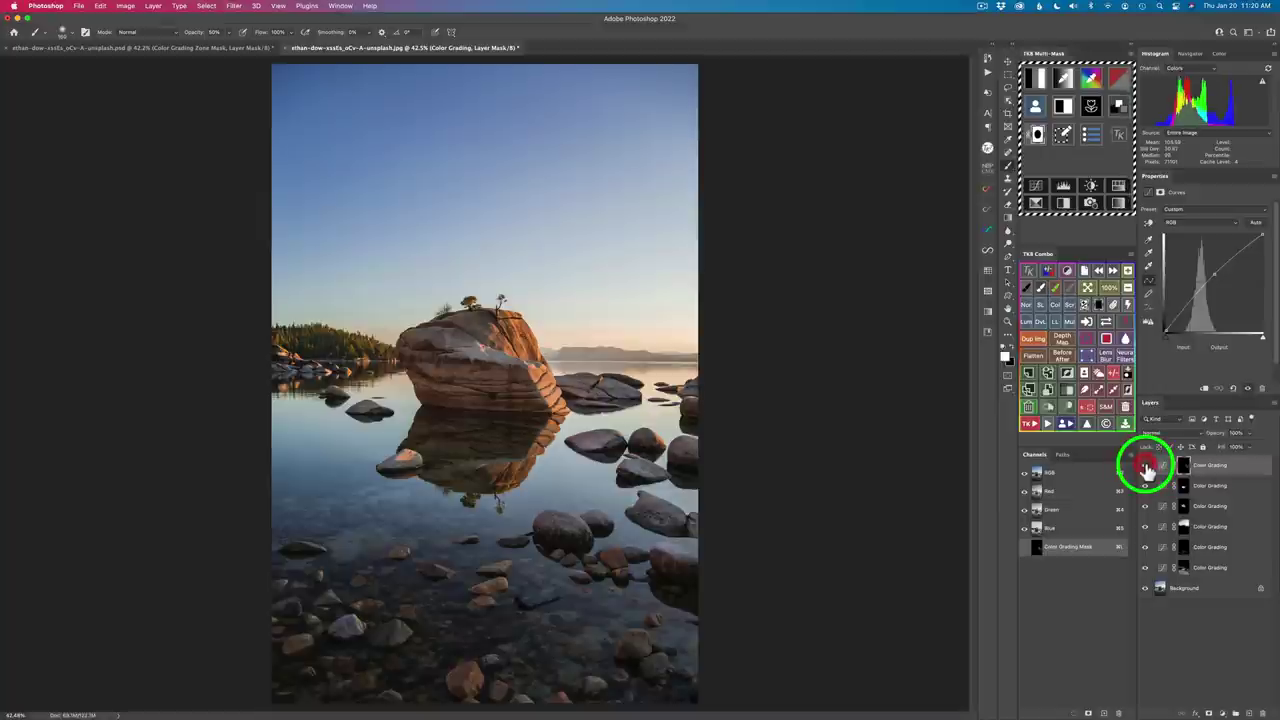
left_click(1146, 466)
left_click(1146, 466)
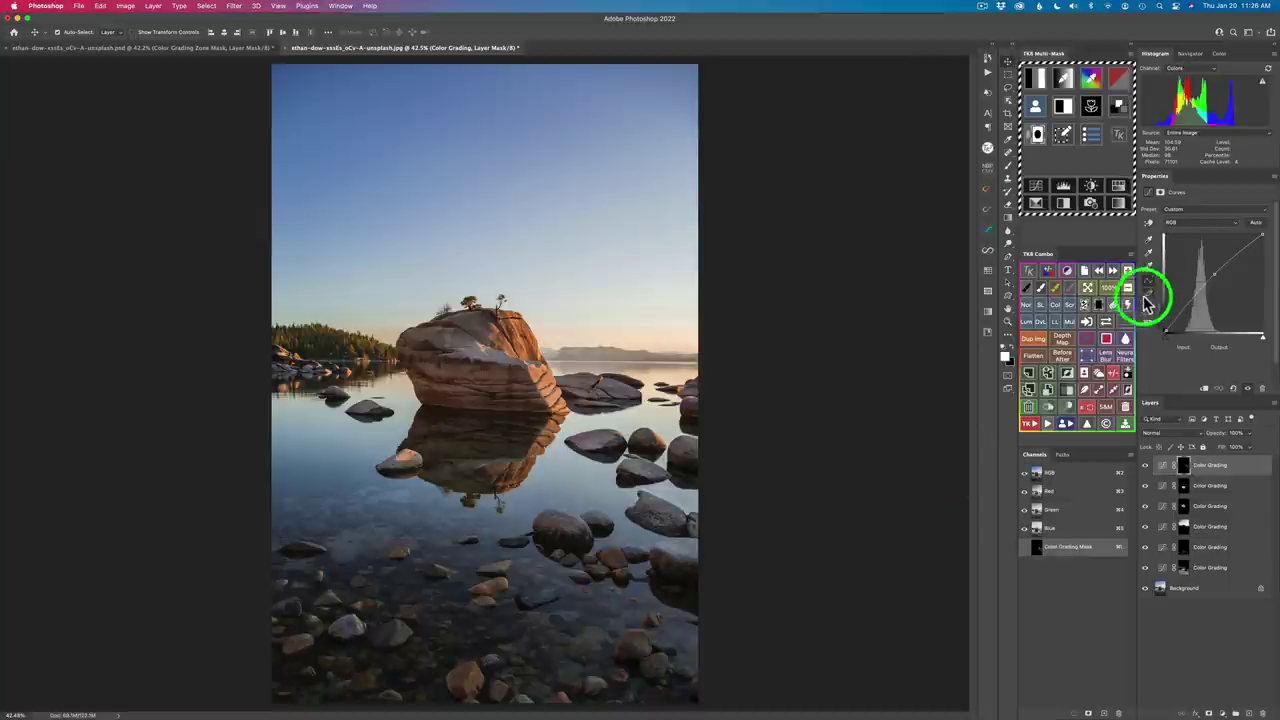
Step: Clear the active selection, add another Color Grading layer and shift its shadows toward blue
left_click(1114, 375)
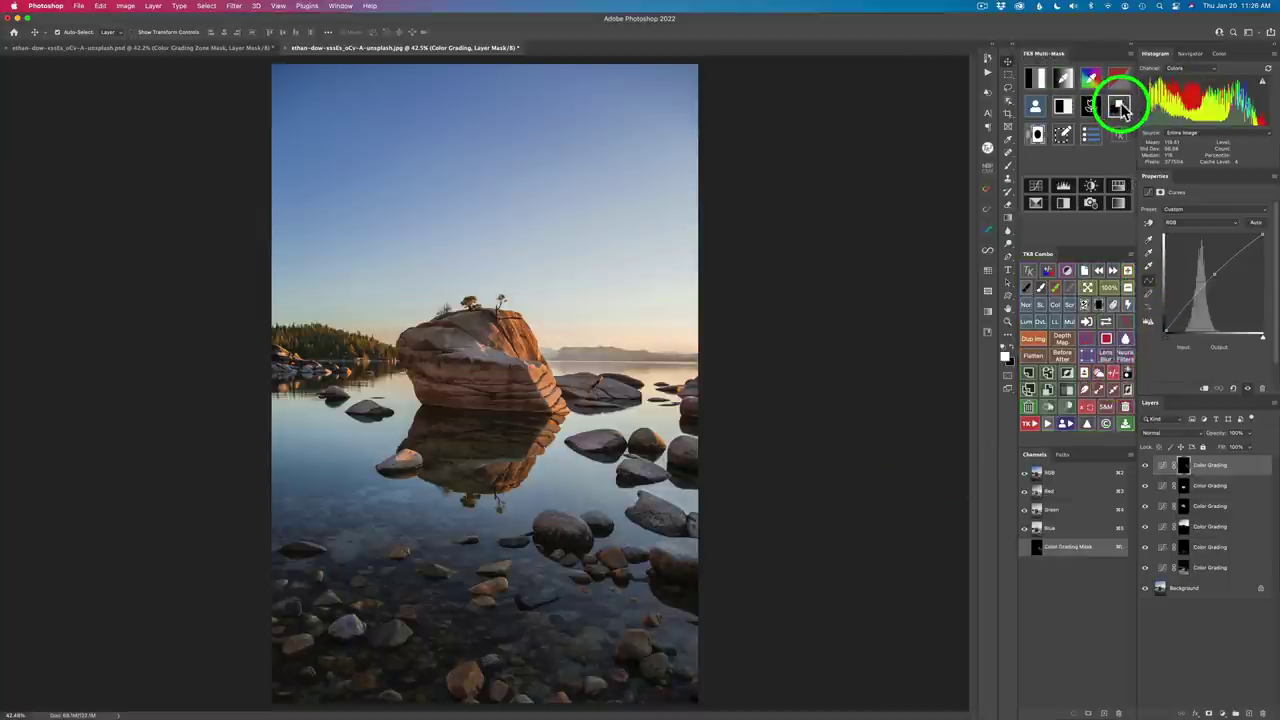
left_click(1122, 107)
left_click(1030, 71)
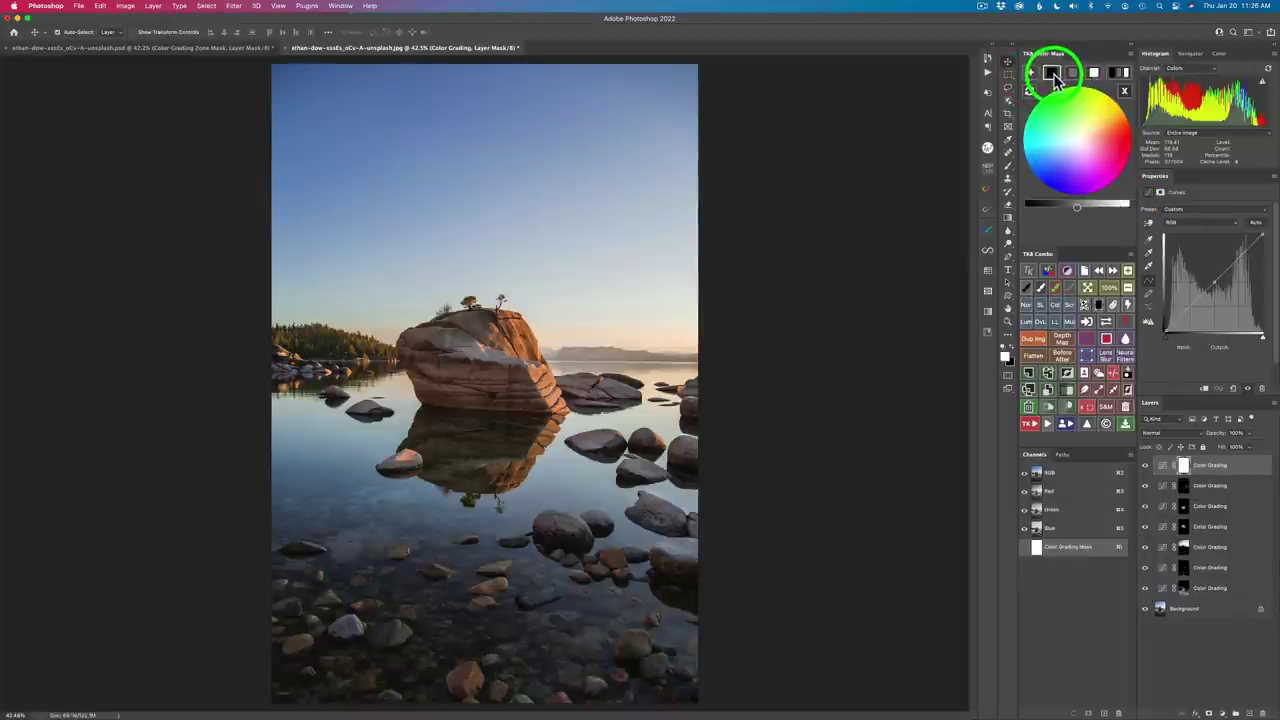
left_click(1077, 143)
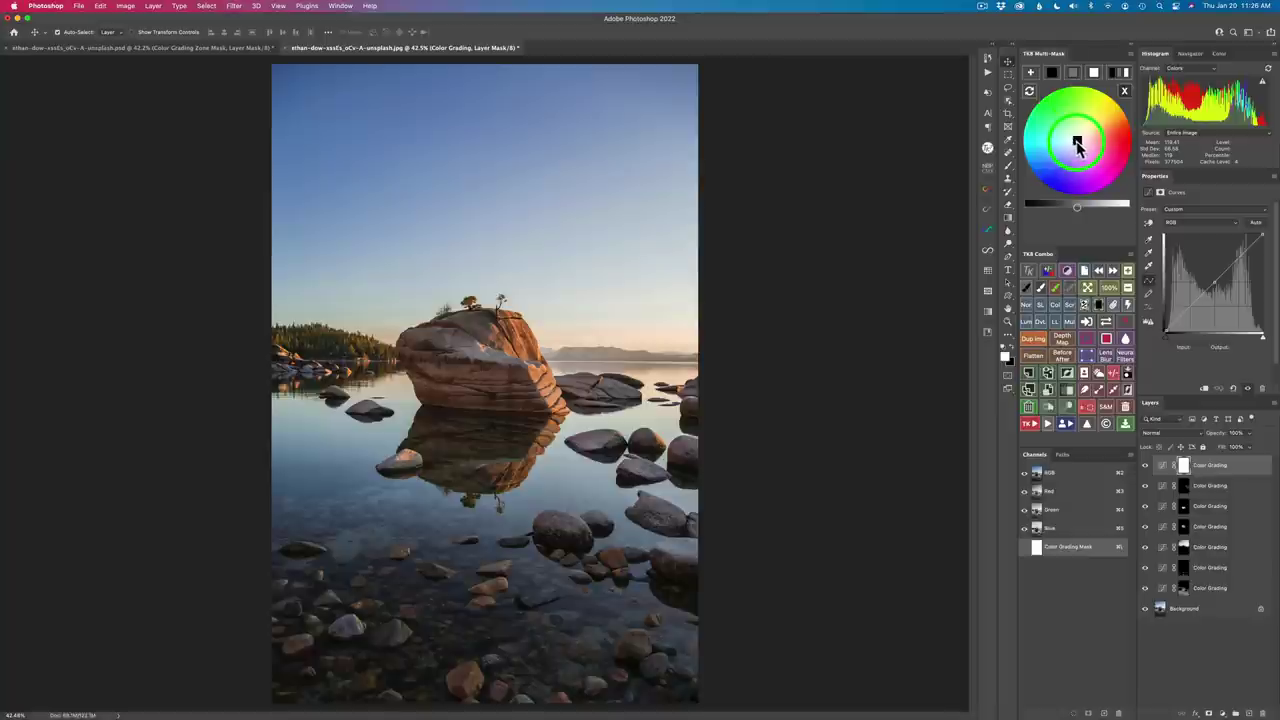
mouse_move(1077, 143)
left_mouse_down()
mouse_move(1058, 157)
mouse_move(1066, 150)
left_mouse_up()
mouse_move(480, 571)
left_mouse_down()
mouse_move(429, 577)
mouse_move(456, 566)
mouse_move(414, 560)
mouse_move(660, 442)
mouse_move(1066, 190)
left_mouse_up()
Step: Hide the blue shadow layer and generate a Darks luminosity mask for painting on its layer mask
left_click(1145, 466)
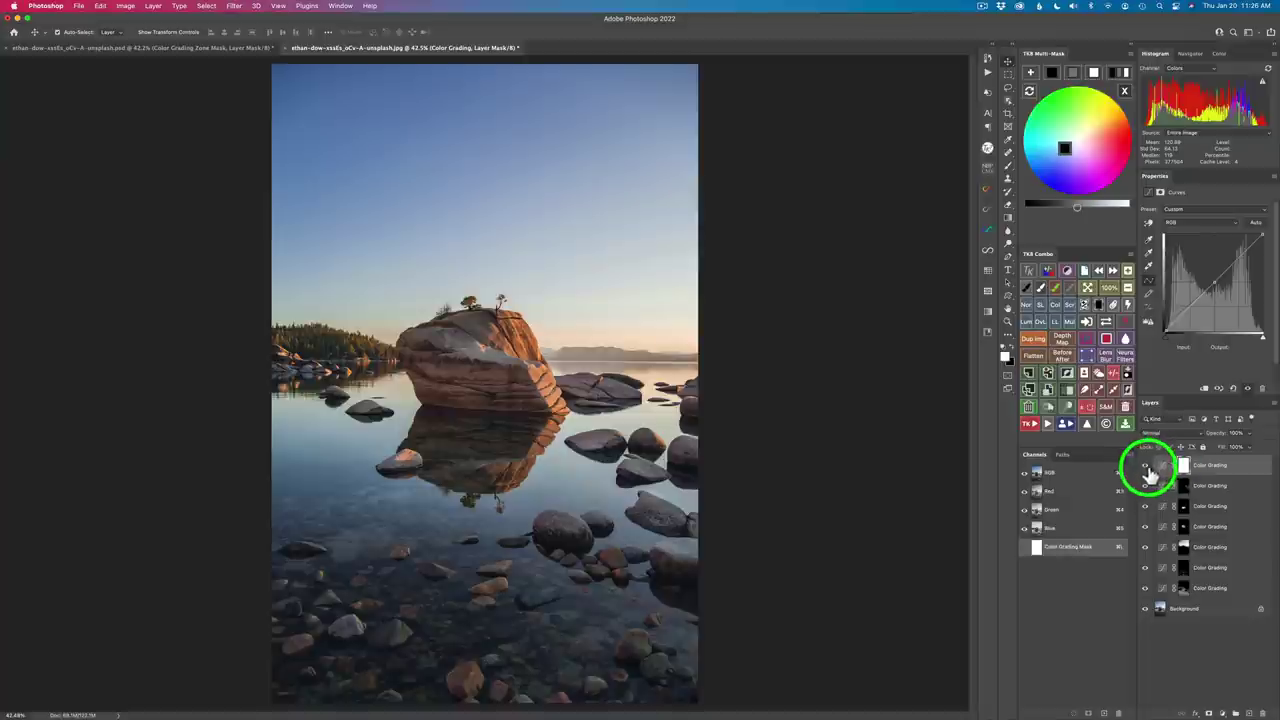
left_click(1147, 468)
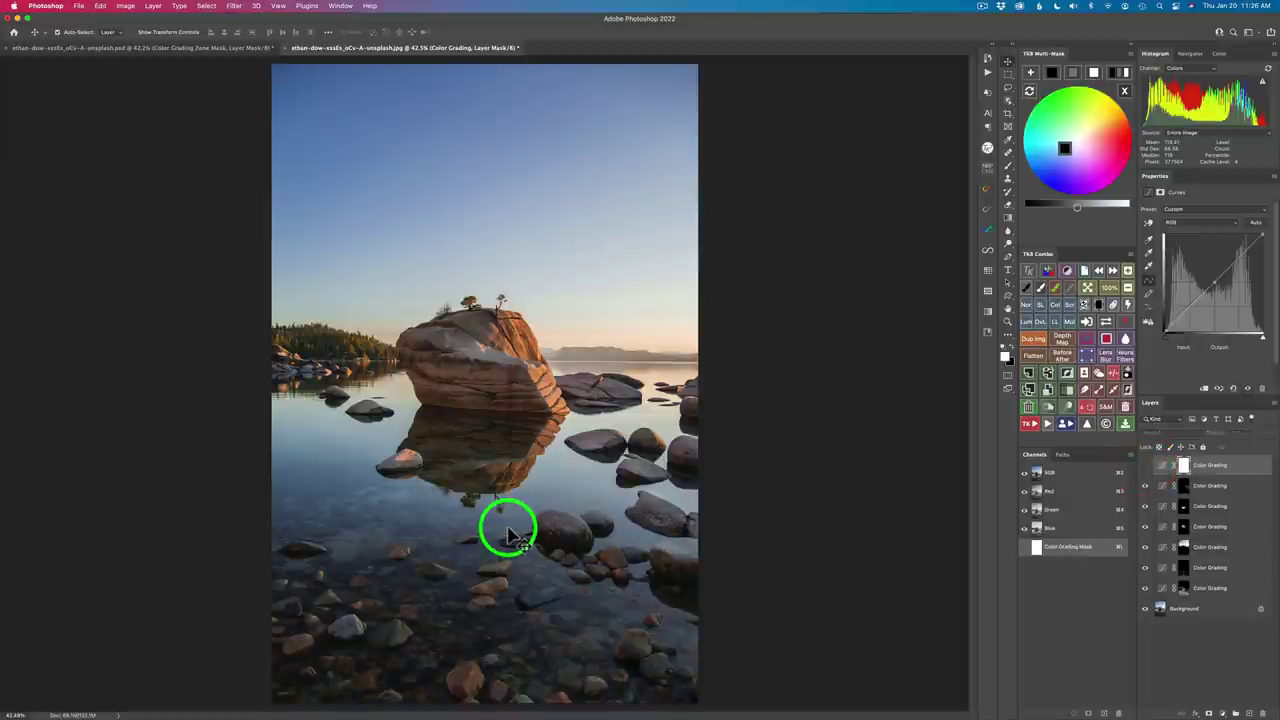
left_click(1125, 91)
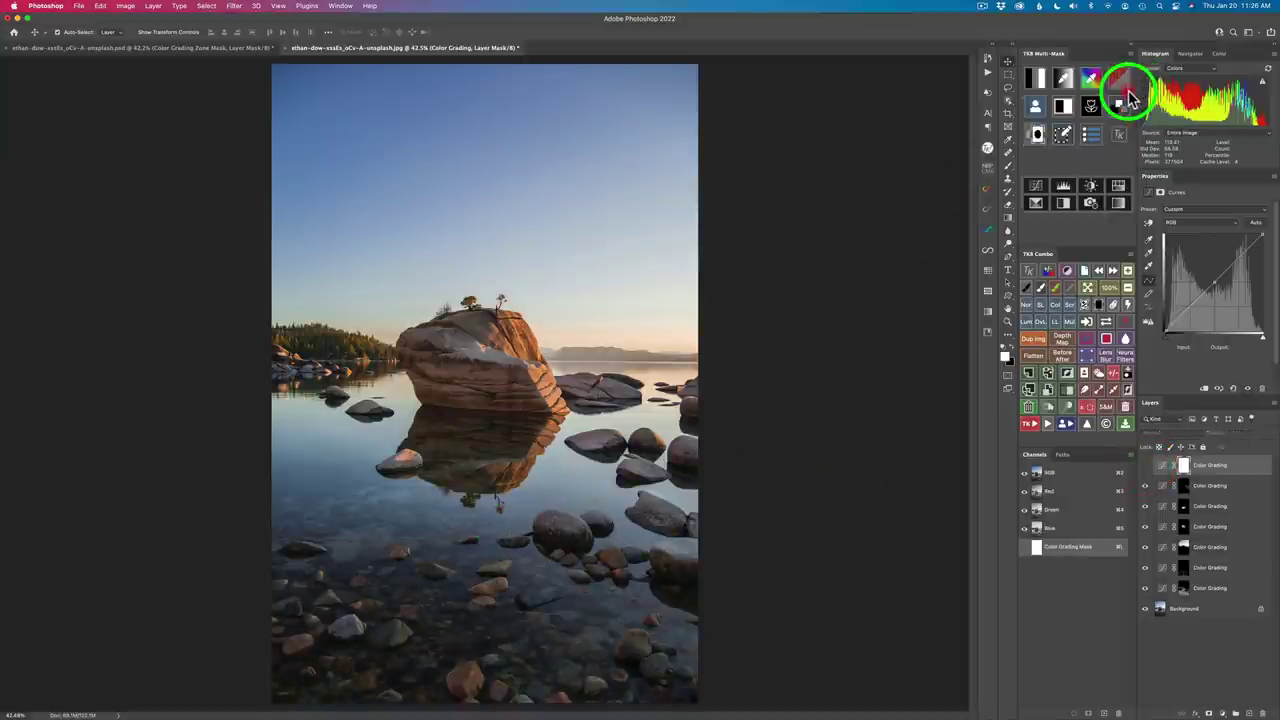
left_click(1037, 82)
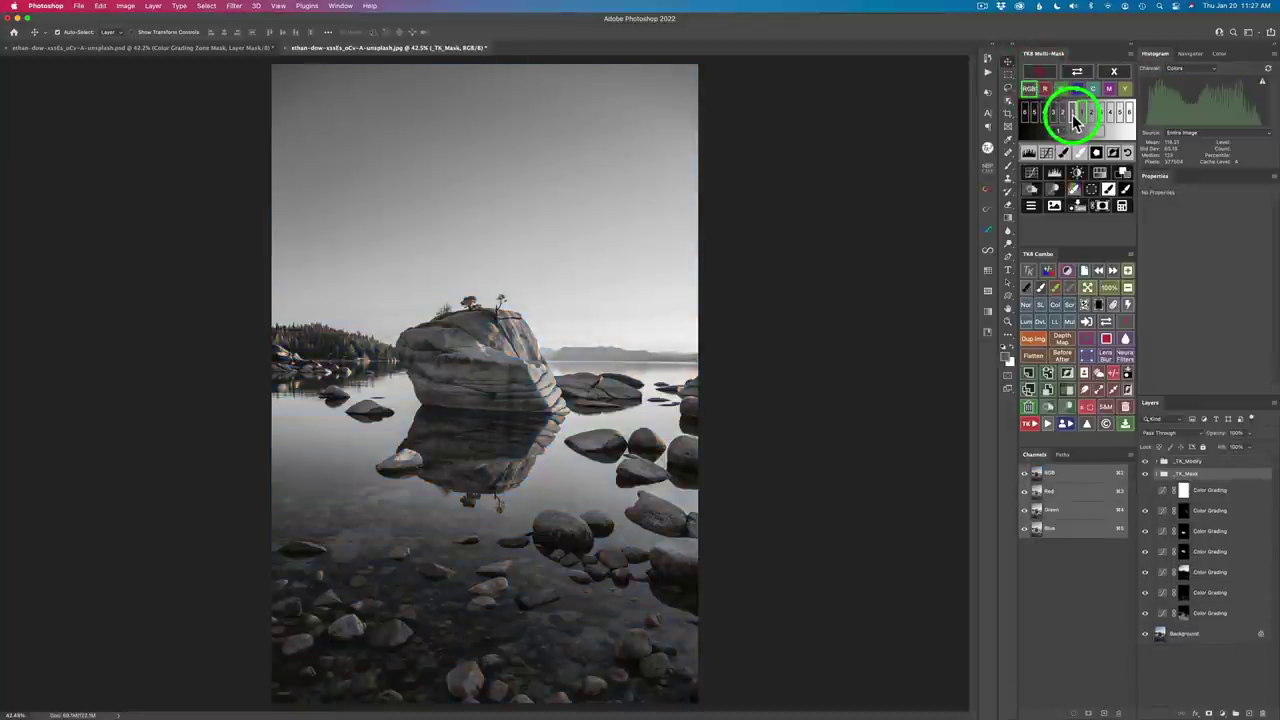
left_click(1067, 116)
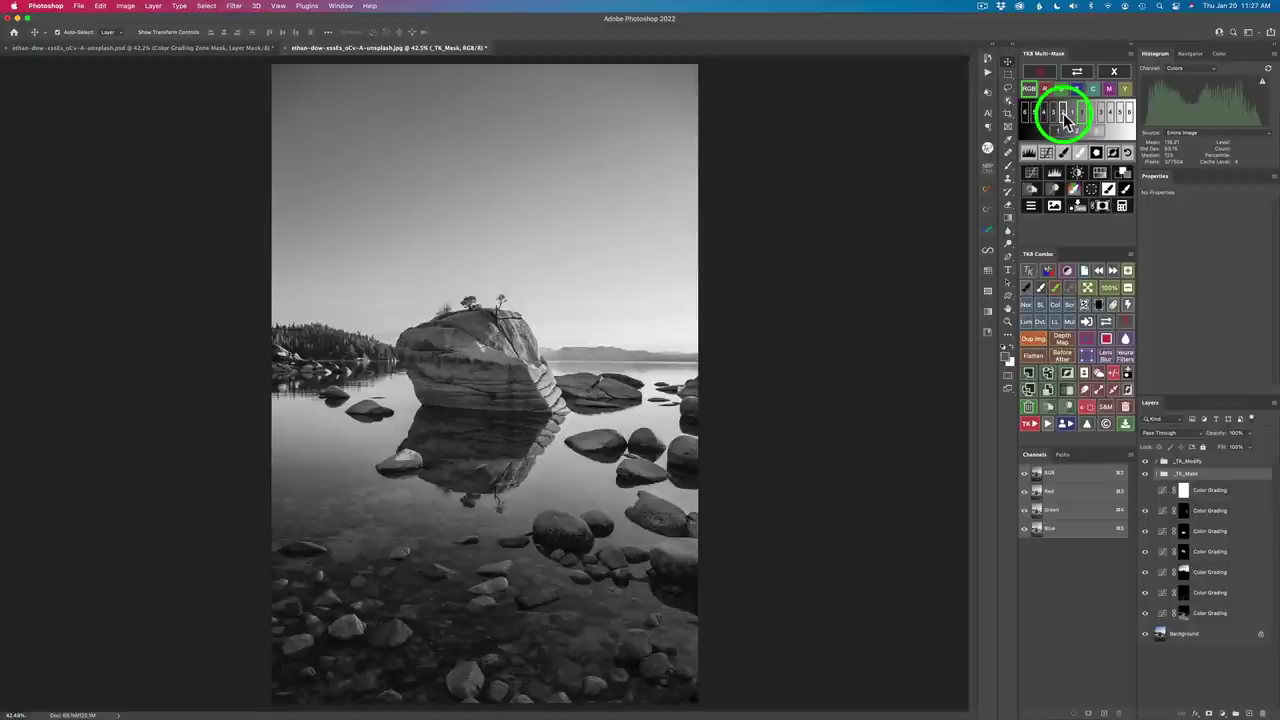
left_click(1064, 116)
left_click(1057, 118)
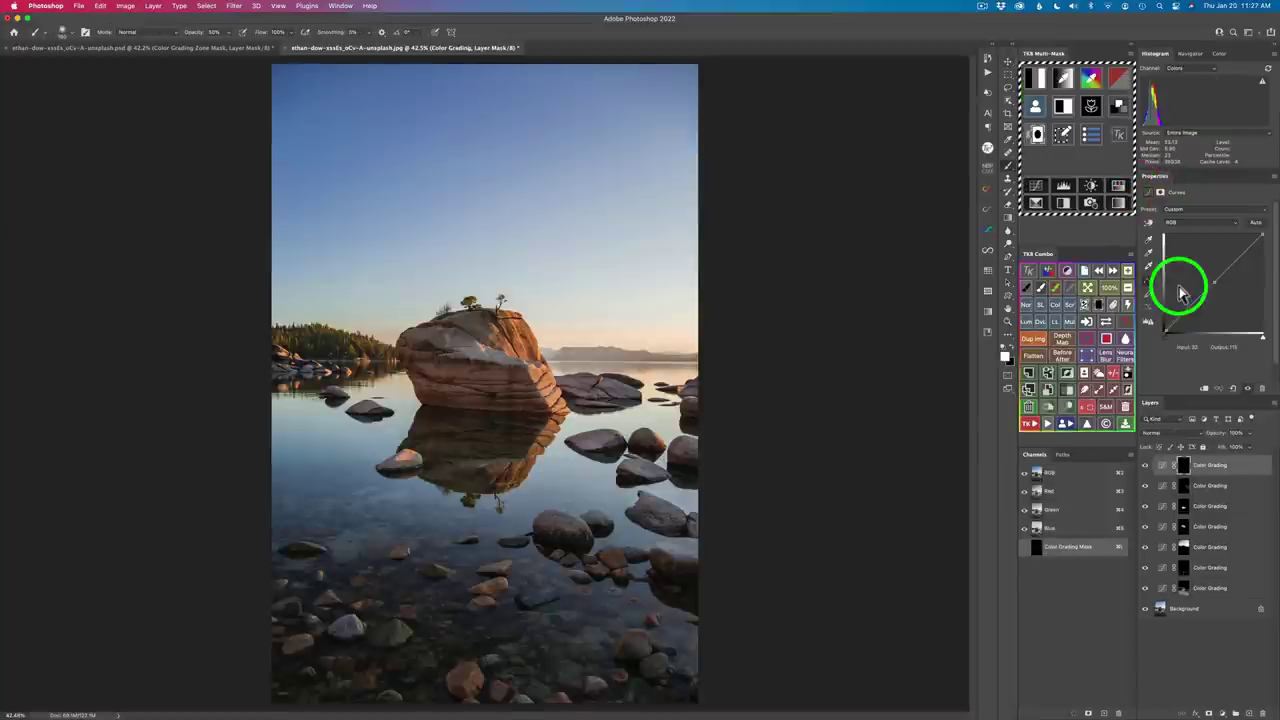
Step: Paint the blue shadow tint into the dark foreground water at 50% opacity and compare the photo with and without it
left_click_drag(414, 540, 522, 578)
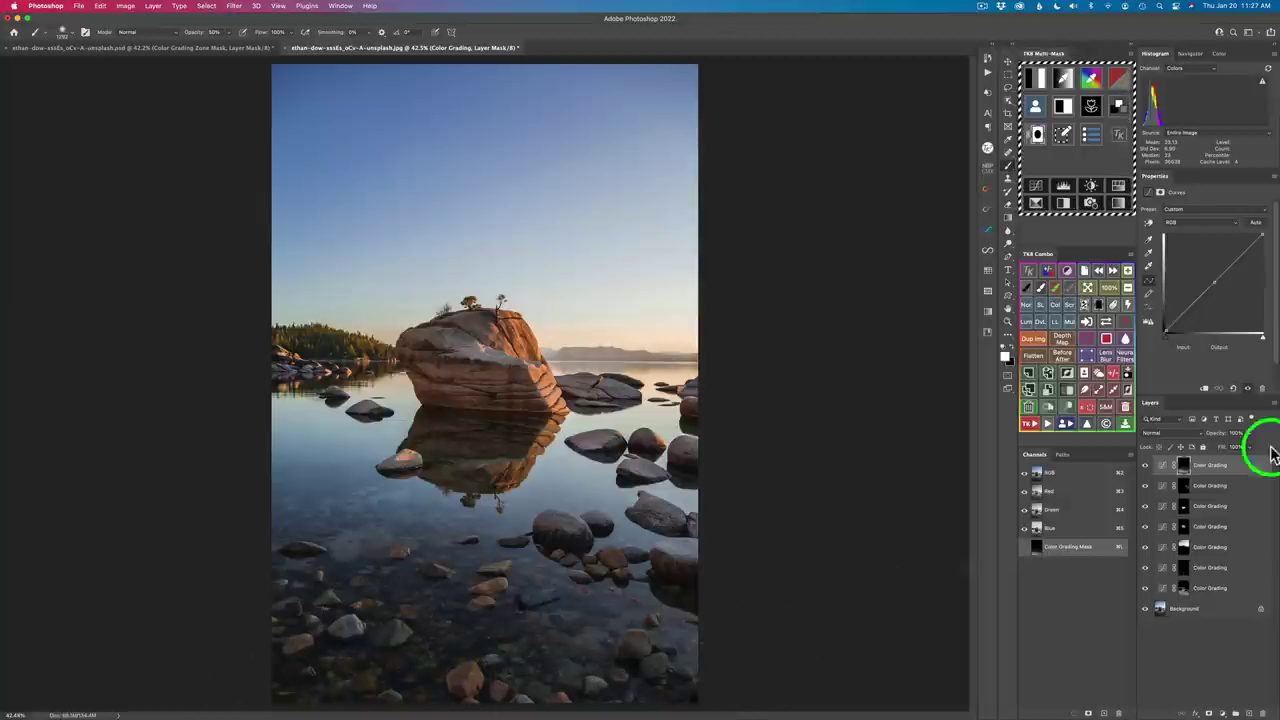
left_click(1146, 466)
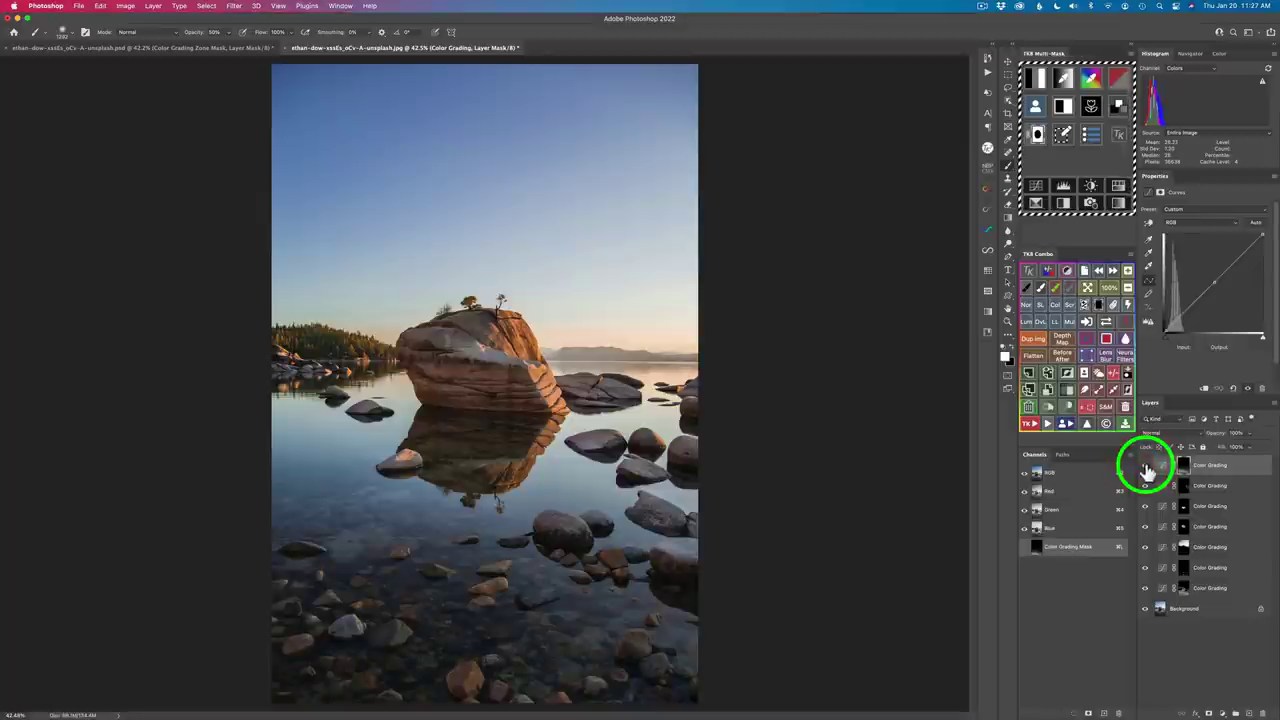
Step: Add a vignette layer with the Vignette action, accept the Gaussian Blur that softens its mask, and compare the photo with and without it
key("v")
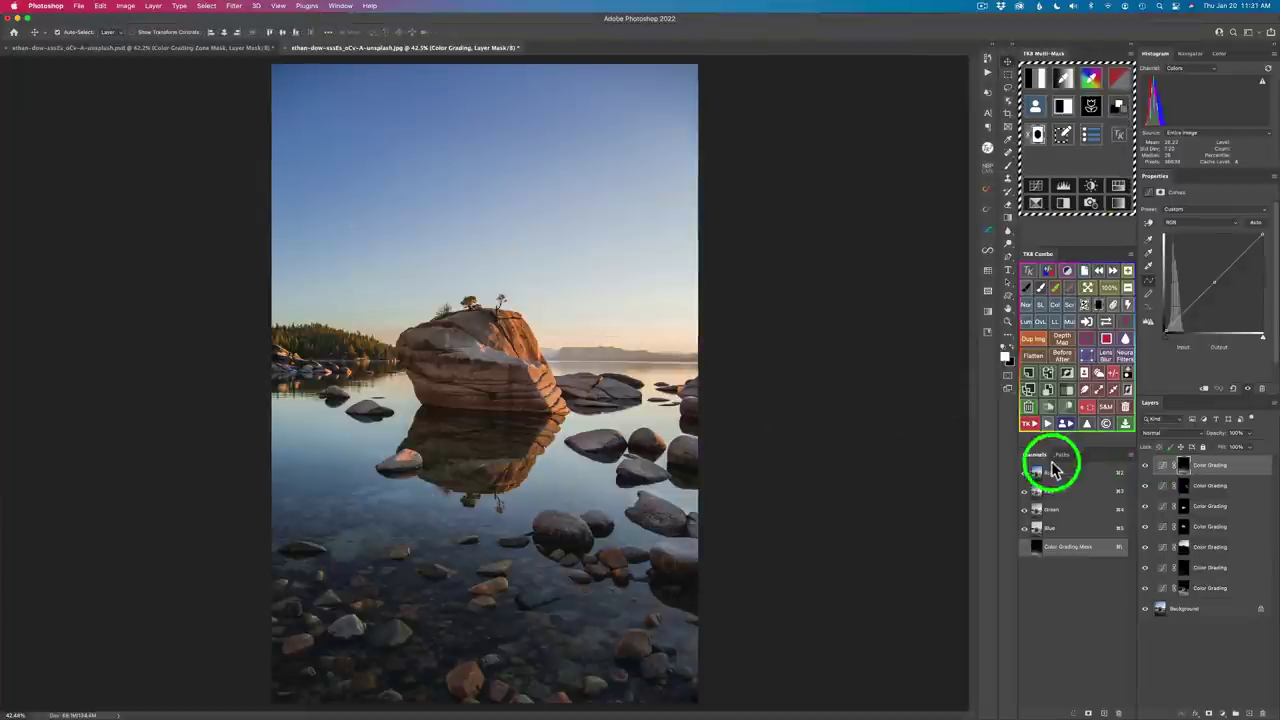
left_click(1033, 428)
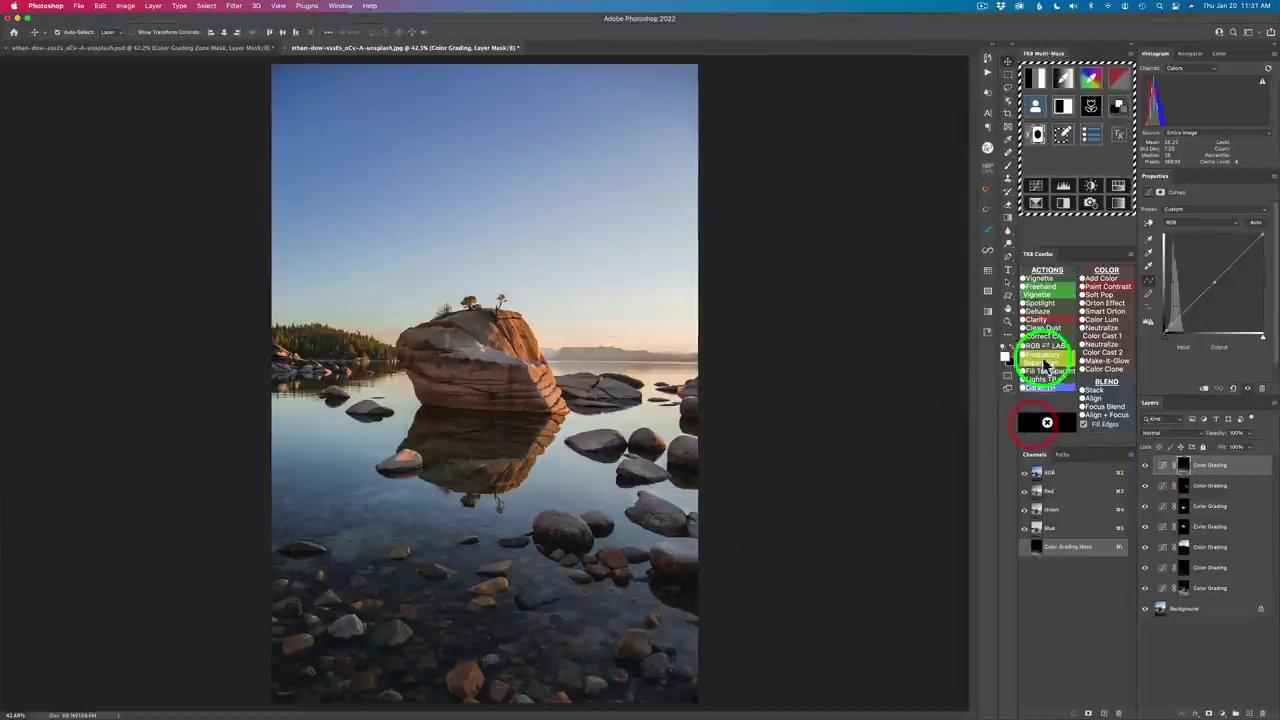
left_click(1044, 284)
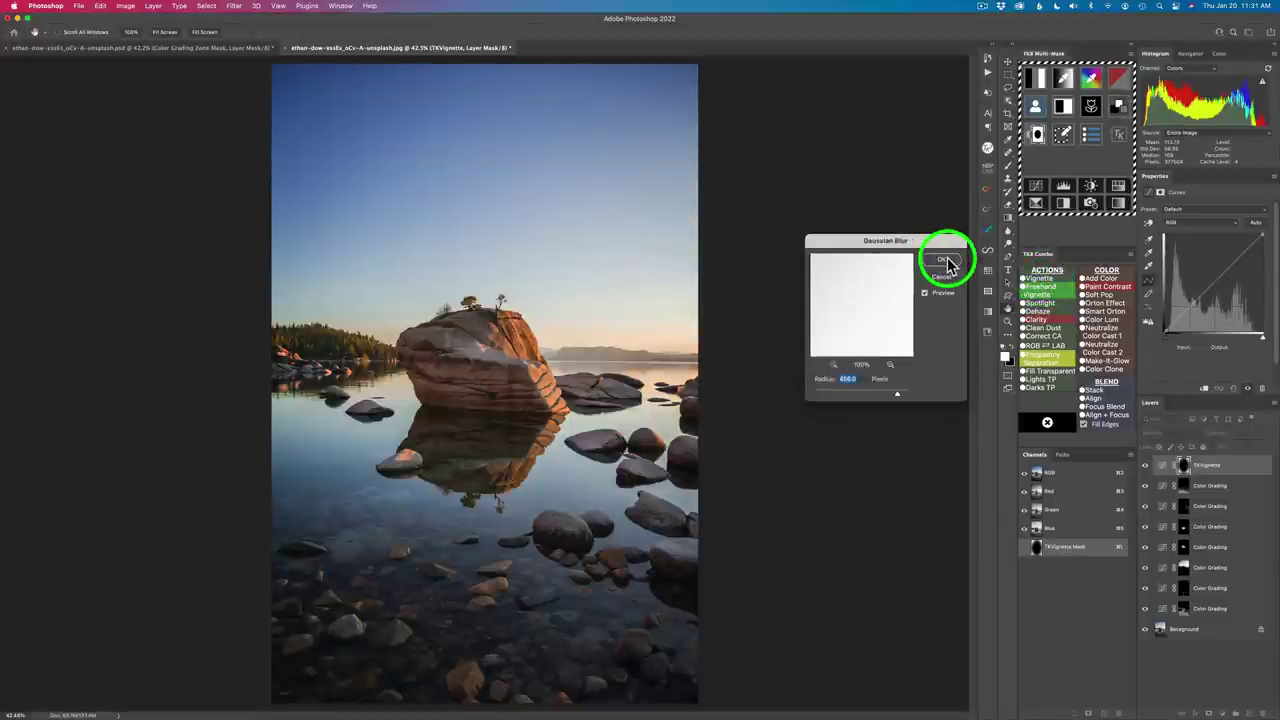
left_click(947, 261)
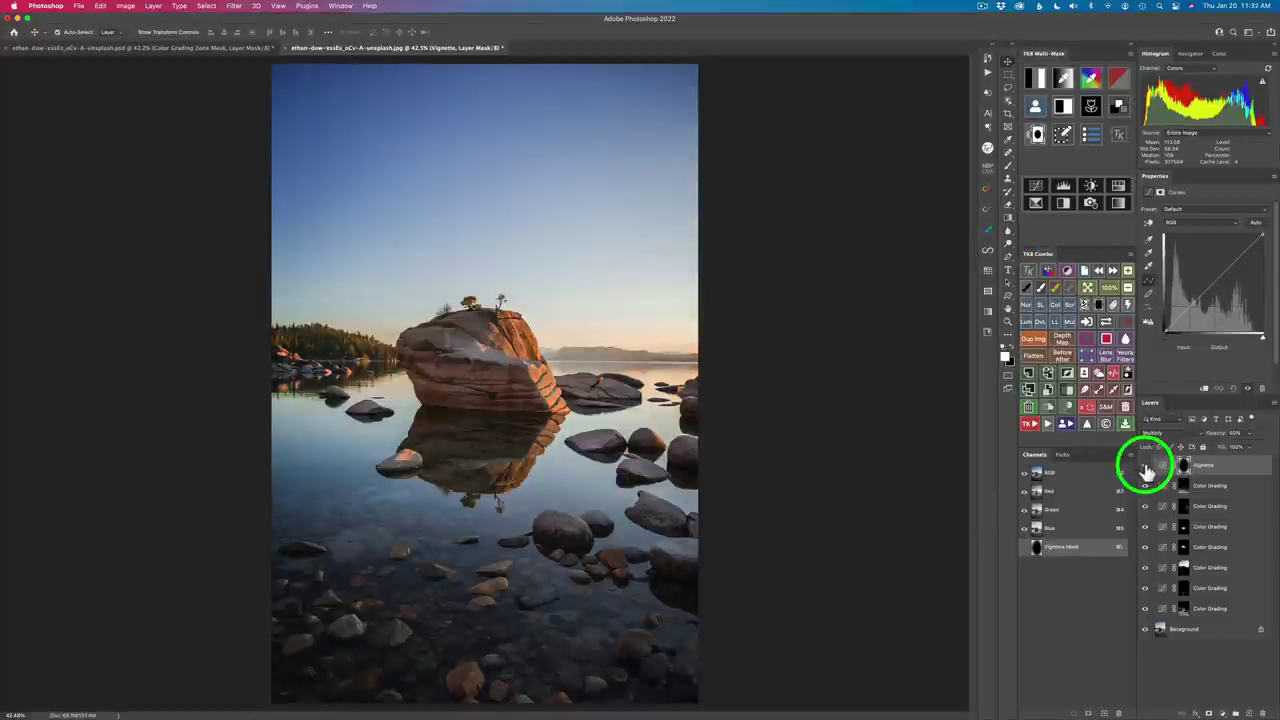
left_click(1146, 467)
left_click(1146, 467)
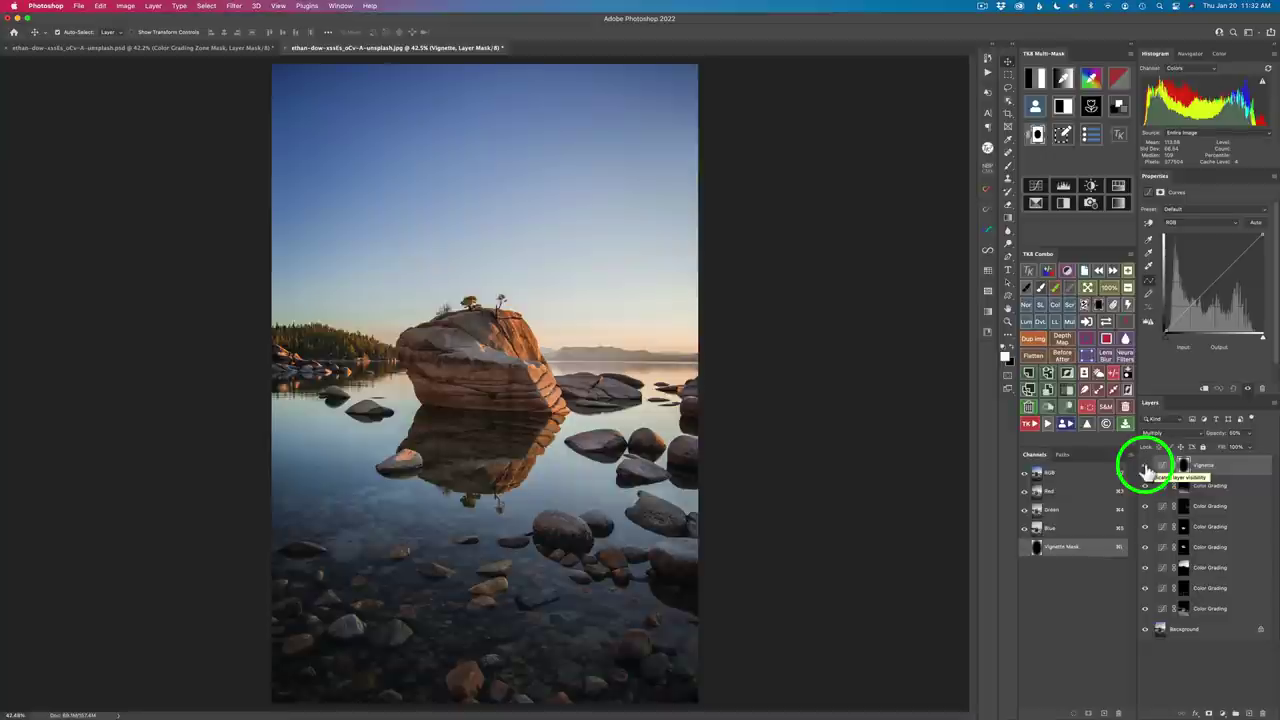
left_click_drag(528, 656, 572, 662)
left_click(597, 655)
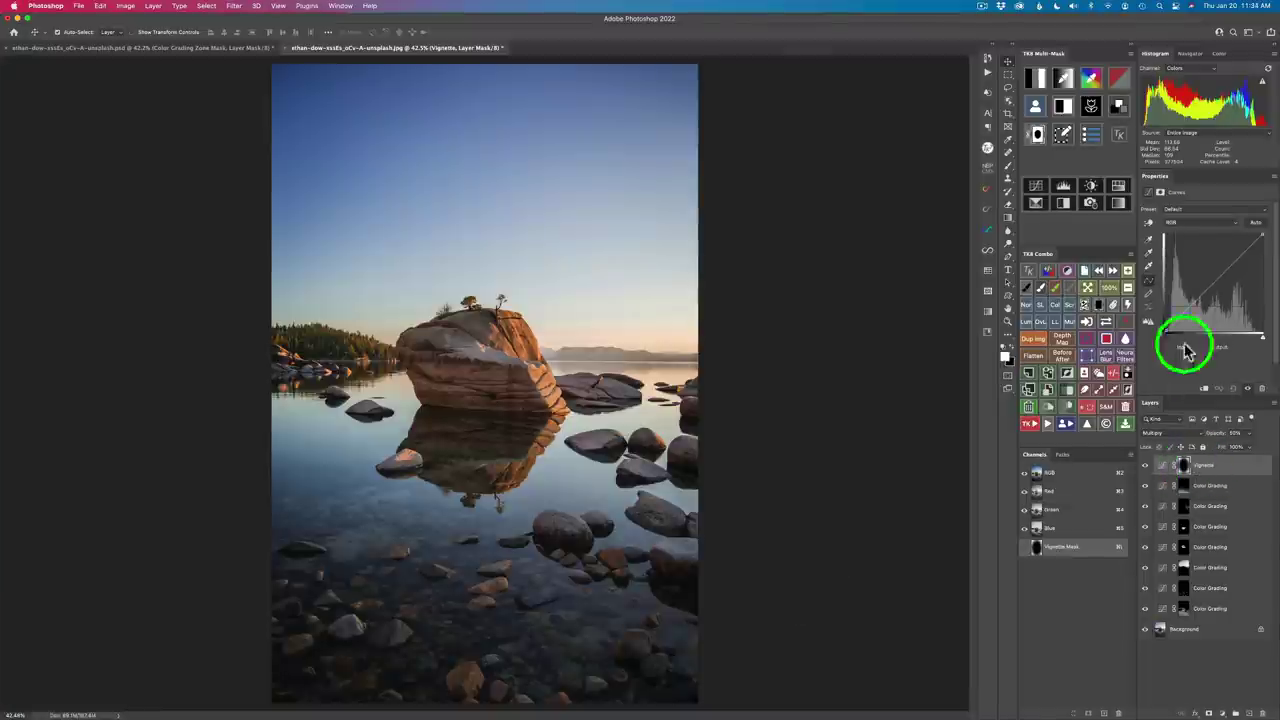
Step: Generate a Darks 3 luminosity mask of the photo and load it as the active selection
left_click(1037, 80)
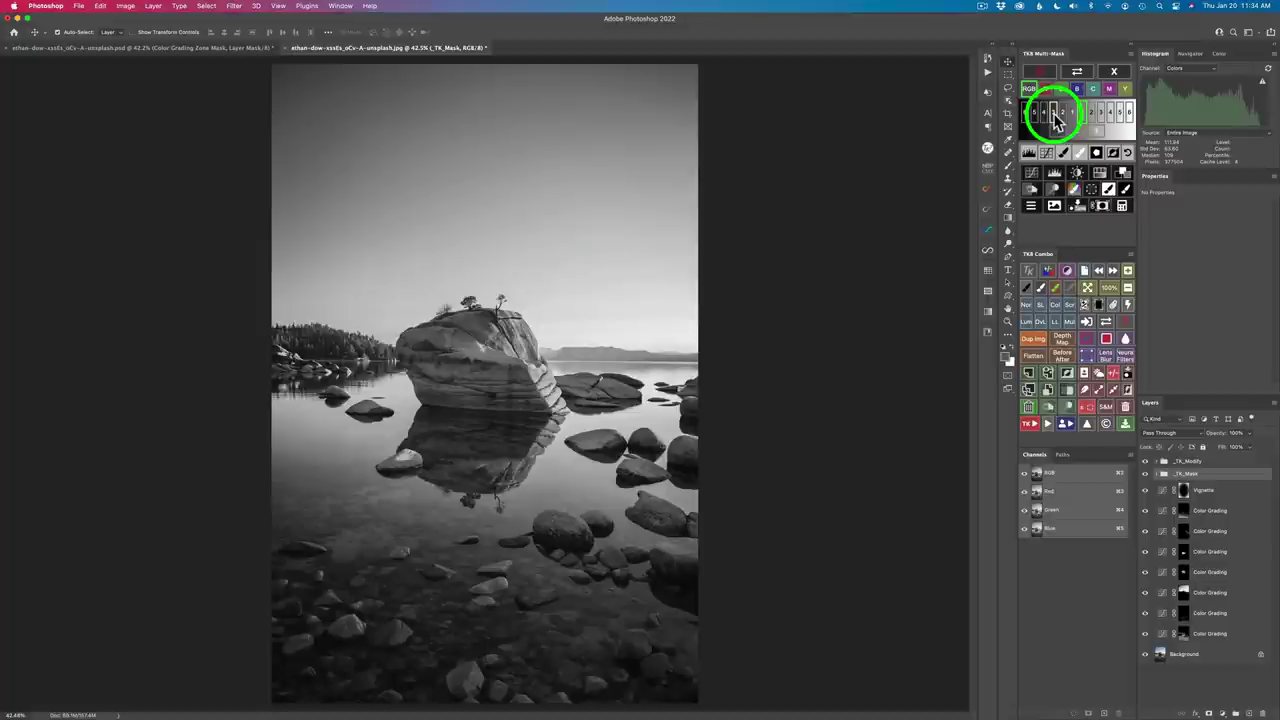
left_click(1054, 114)
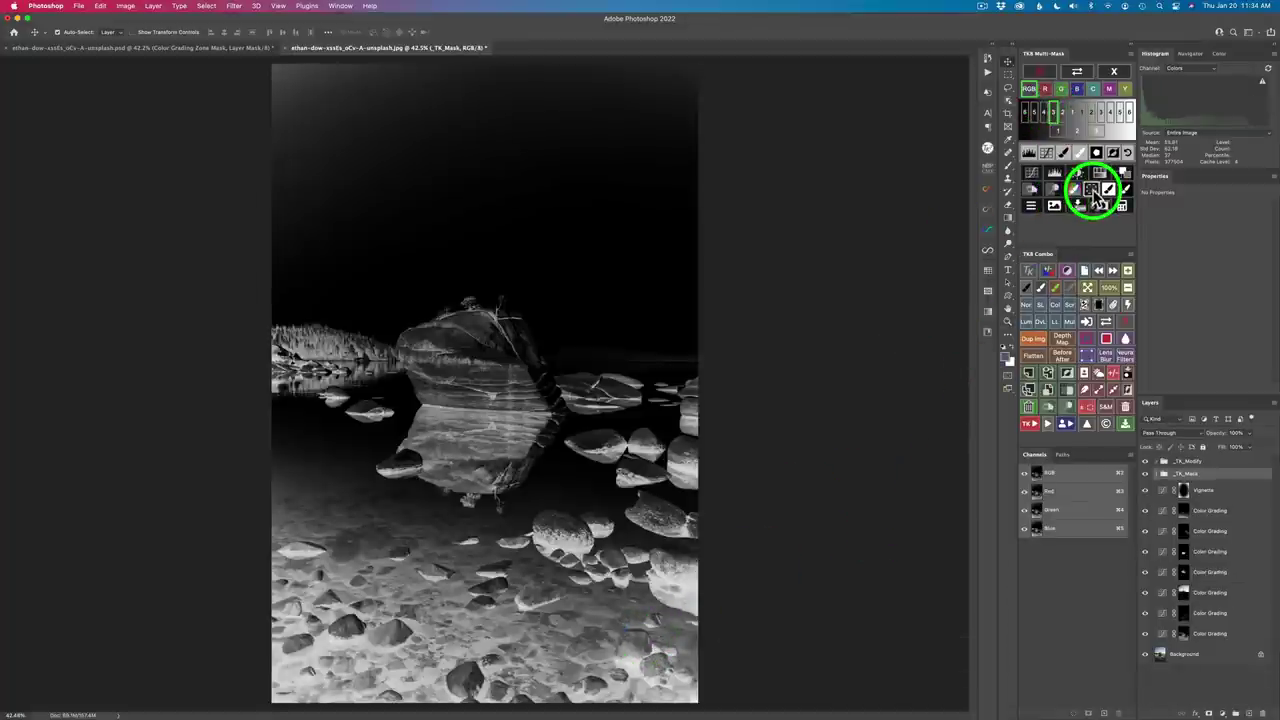
left_click(1090, 190)
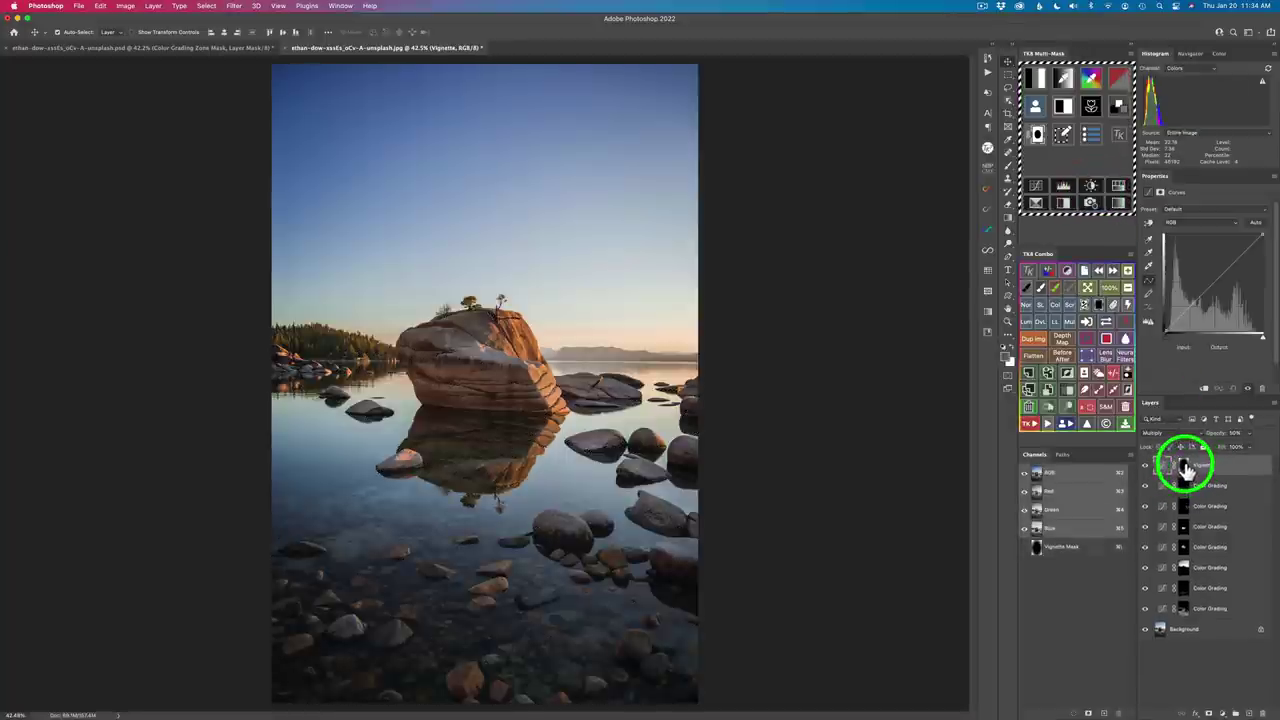
Step: Paint black through the selection onto the vignette's layer mask at 30% opacity to lift the dark lower corners, and compare the result
left_click(1026, 289)
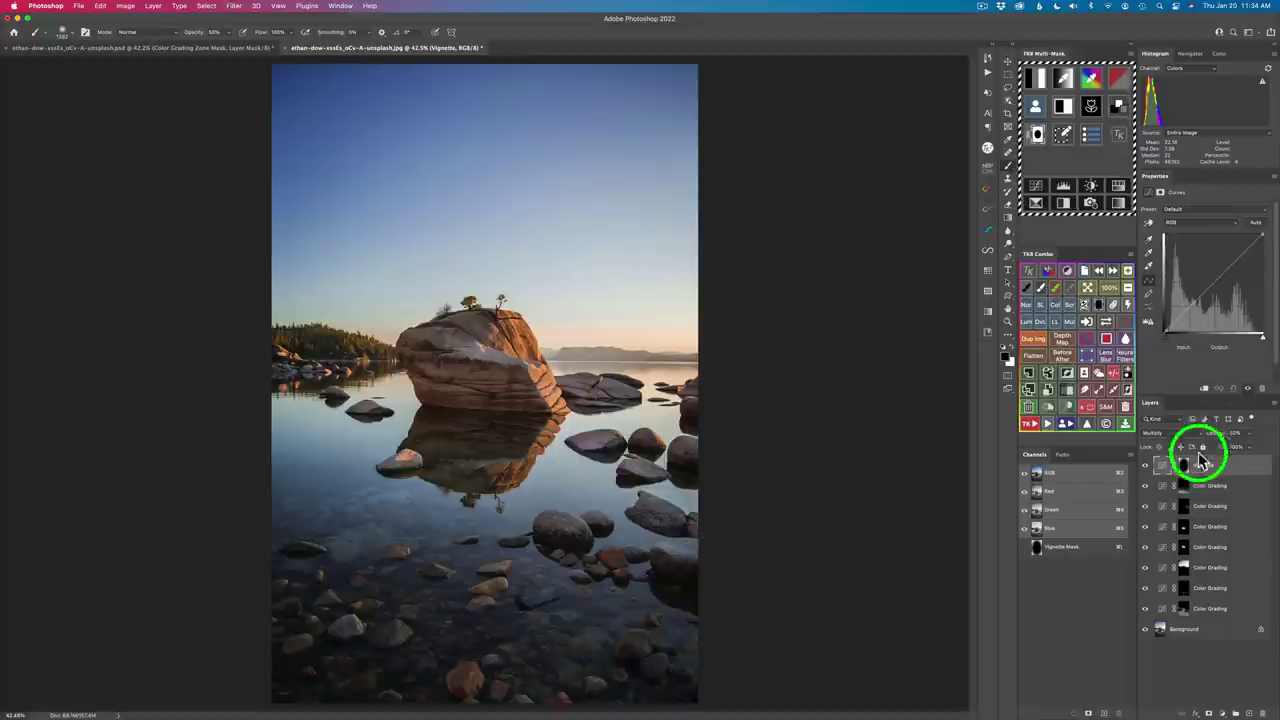
left_click(1185, 466)
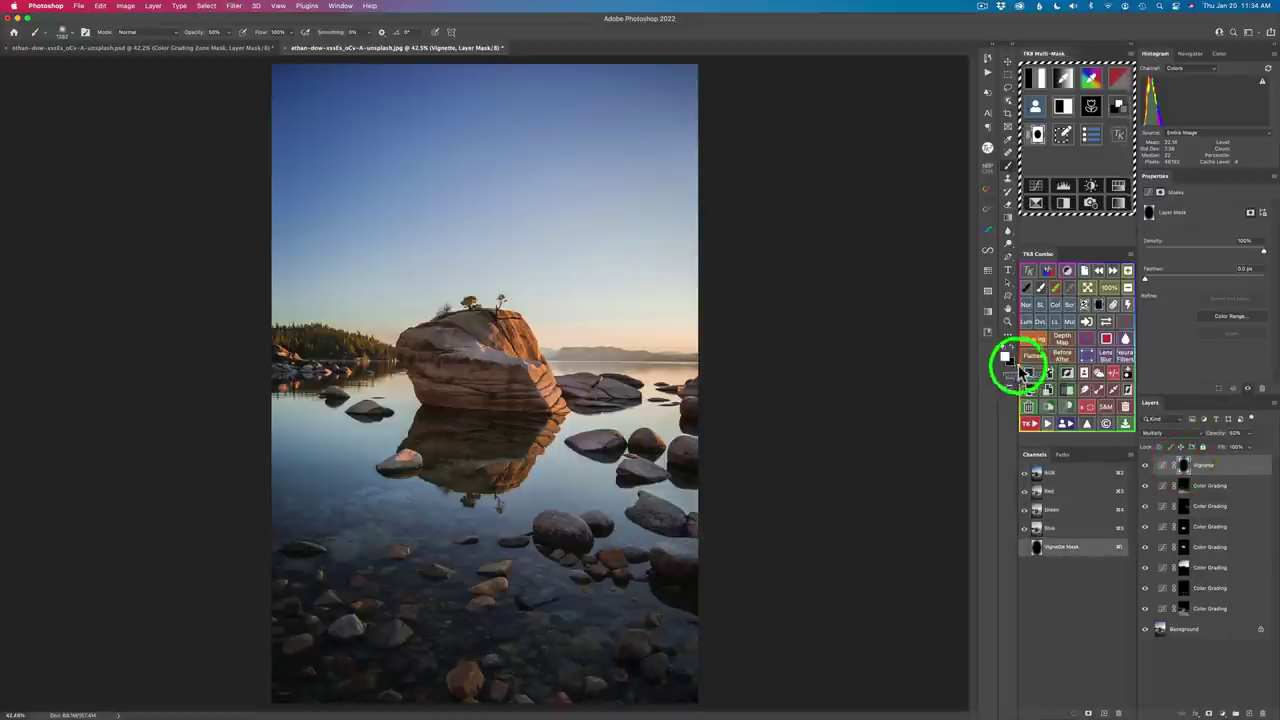
left_click(1030, 290)
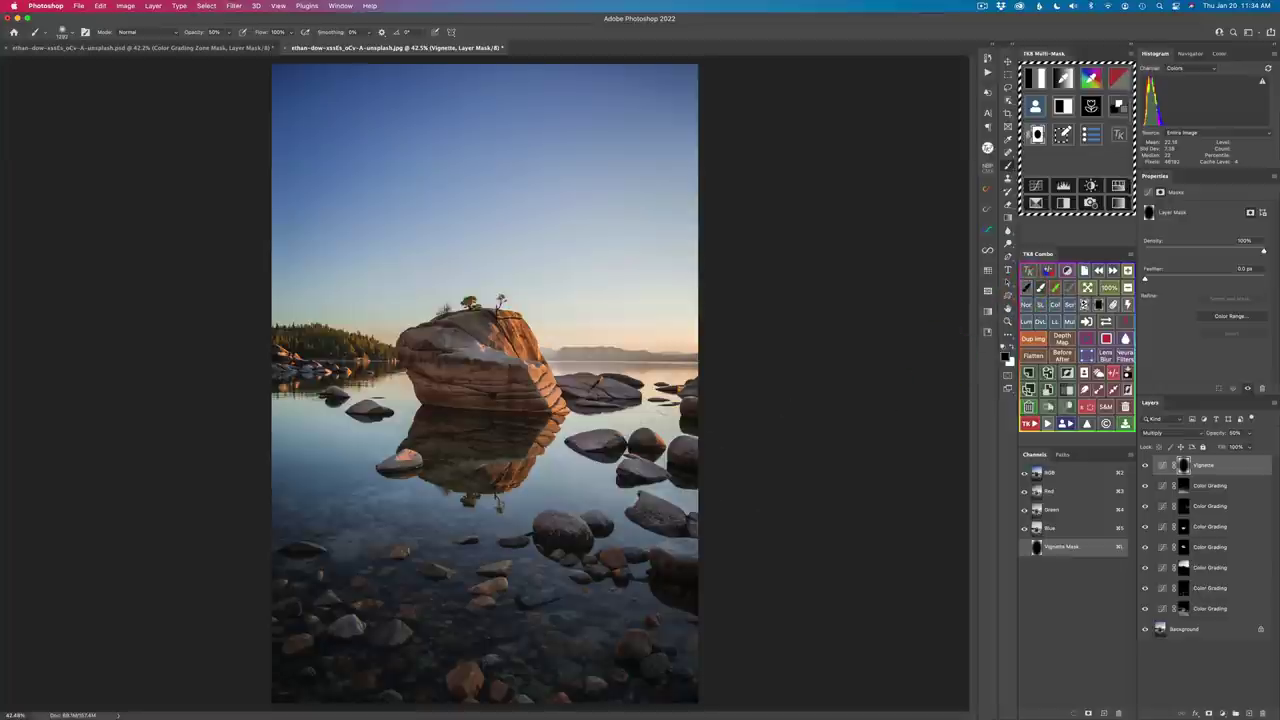
left_click(710, 580)
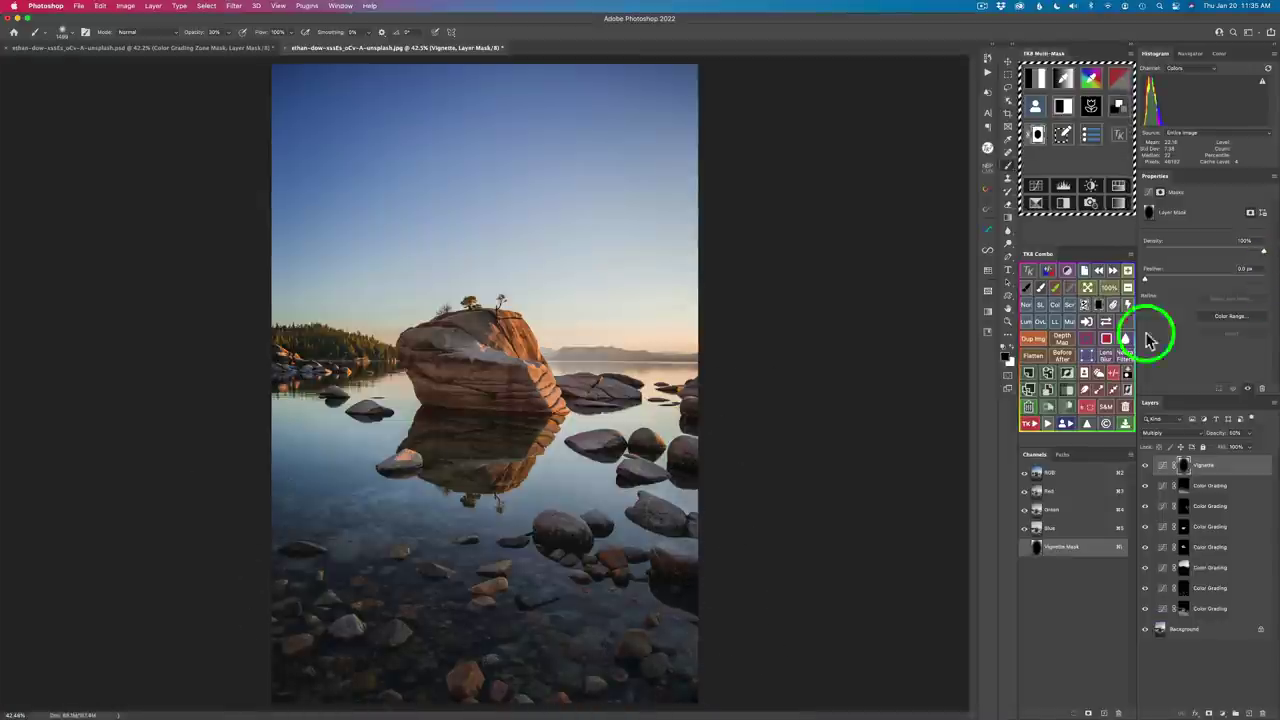
left_click(1145, 466)
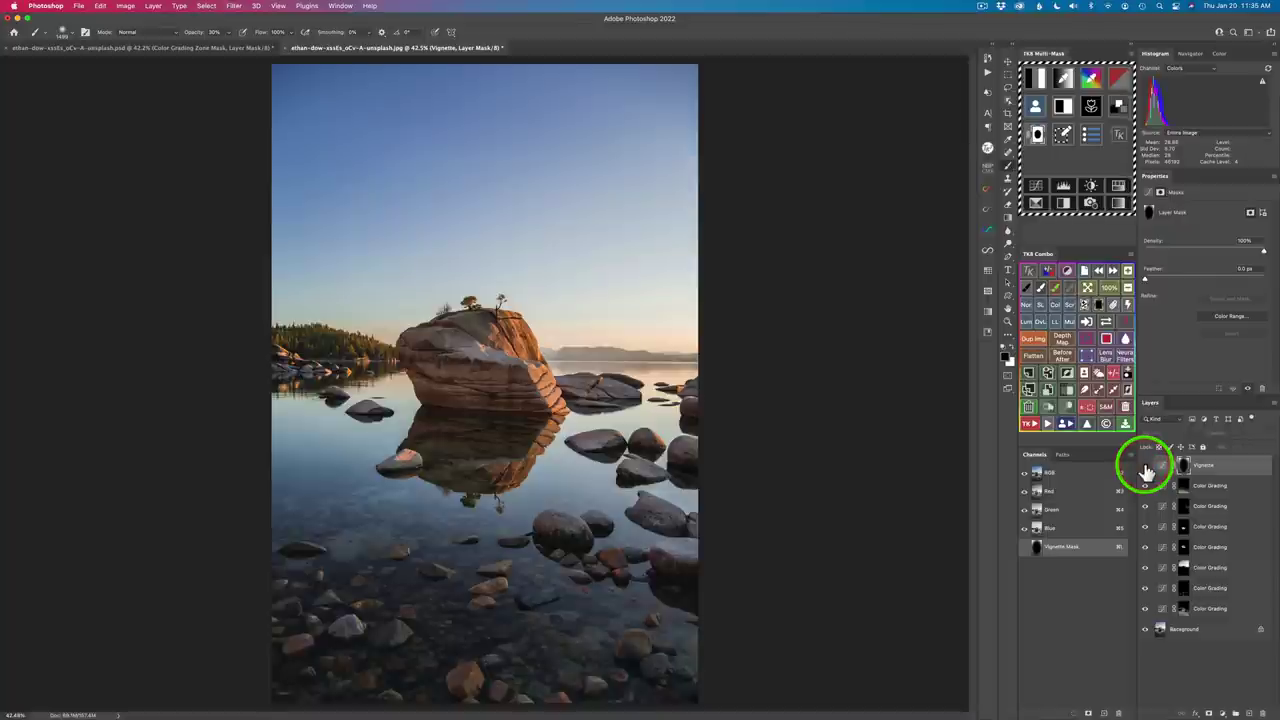
left_click(1146, 468)
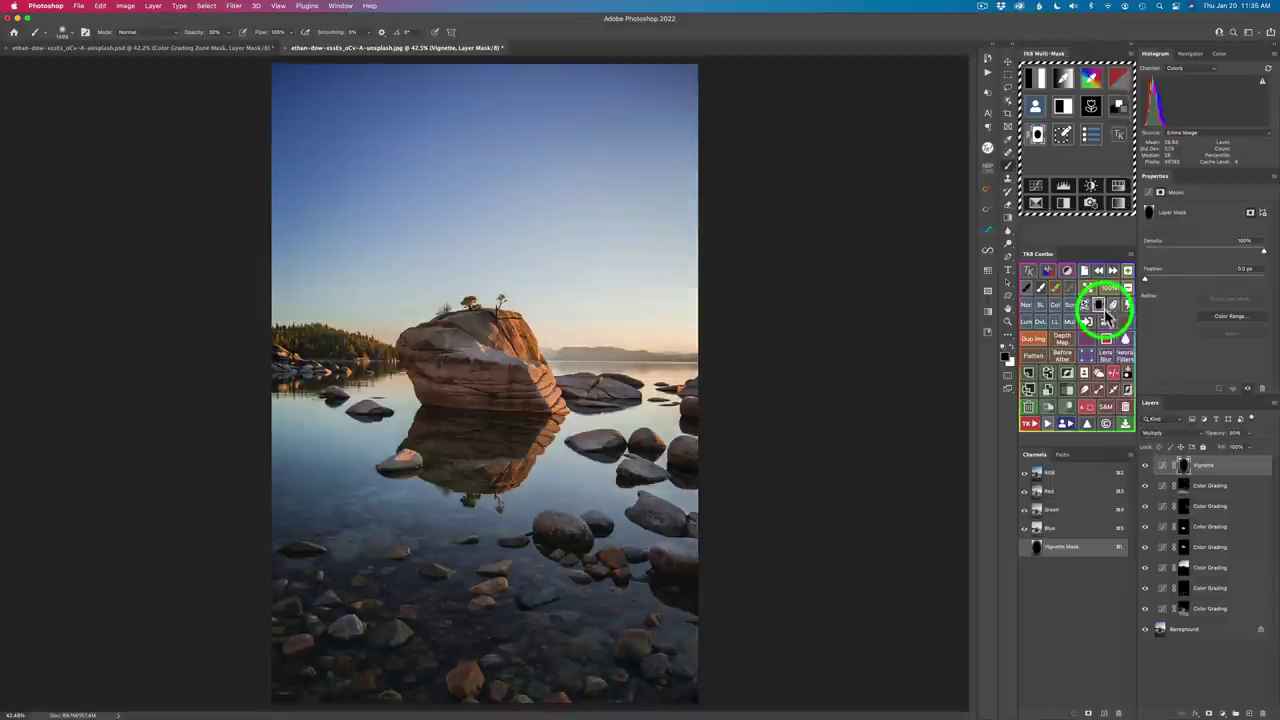
Step: Examine the vignette's layer mask on its own and compare the photo with the vignette hidden and shown
left_click(1106, 322)
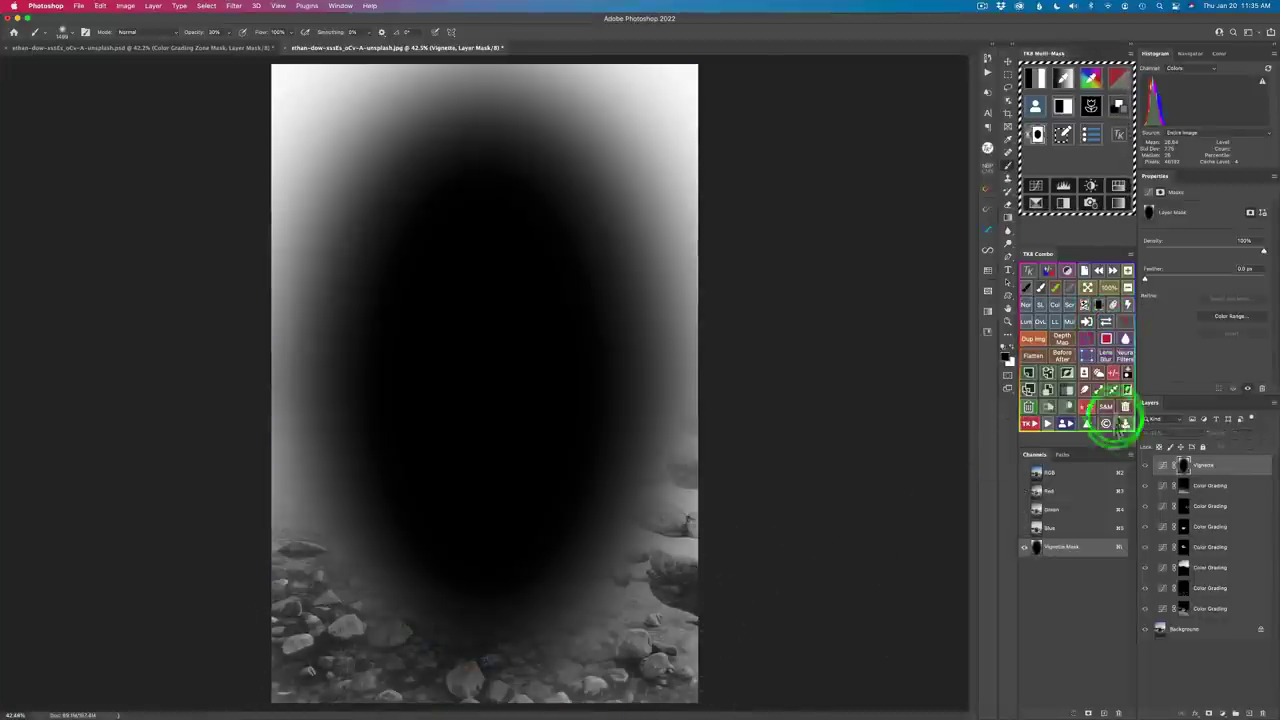
left_click(1107, 321)
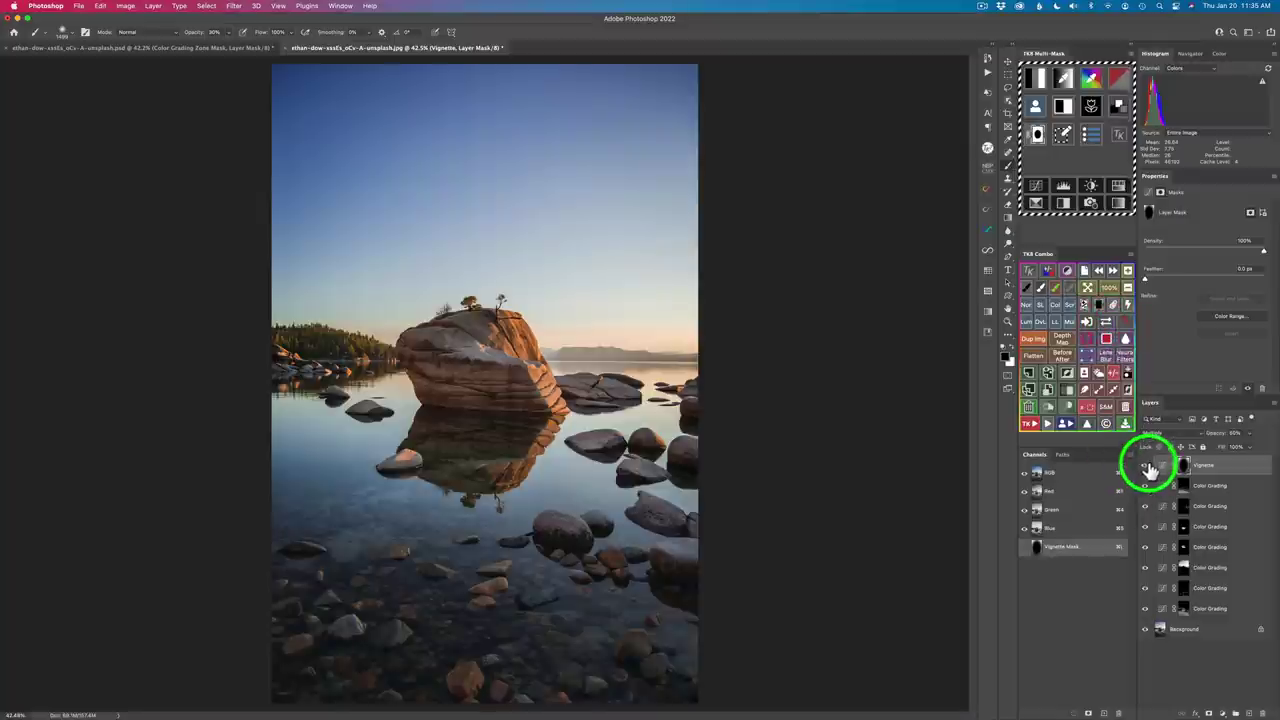
left_click(1146, 467)
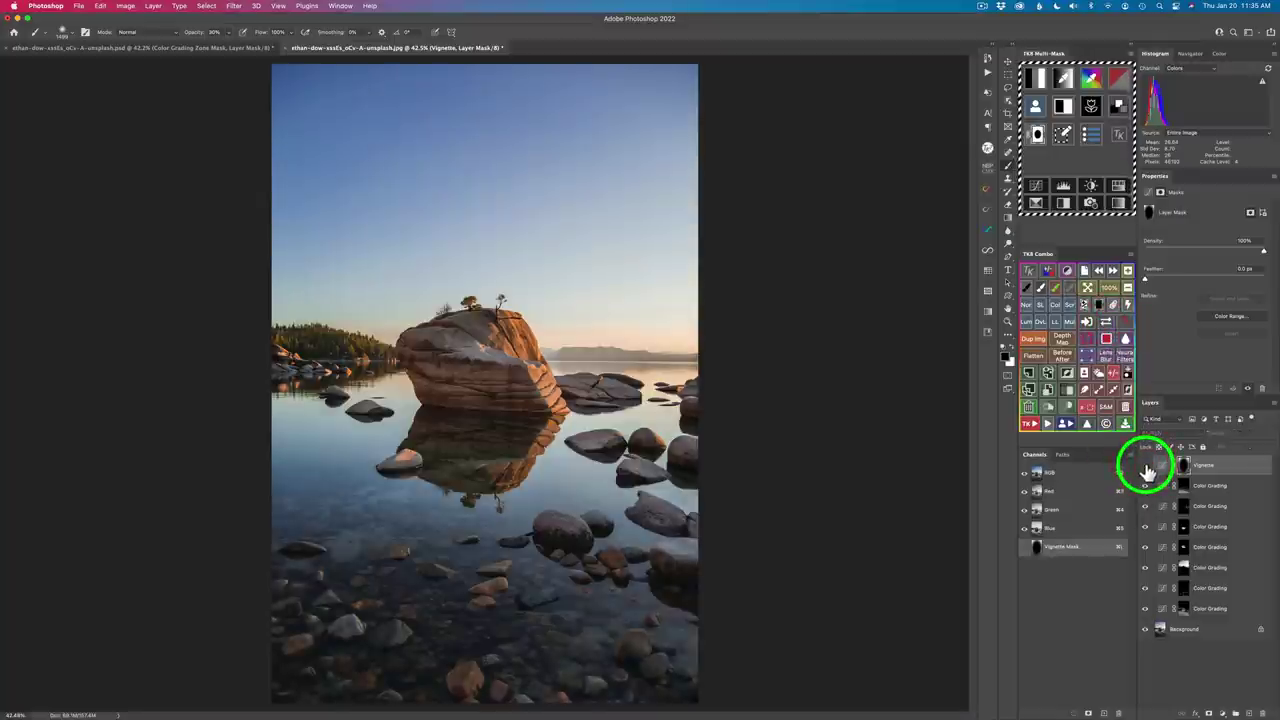
left_click(1146, 467)
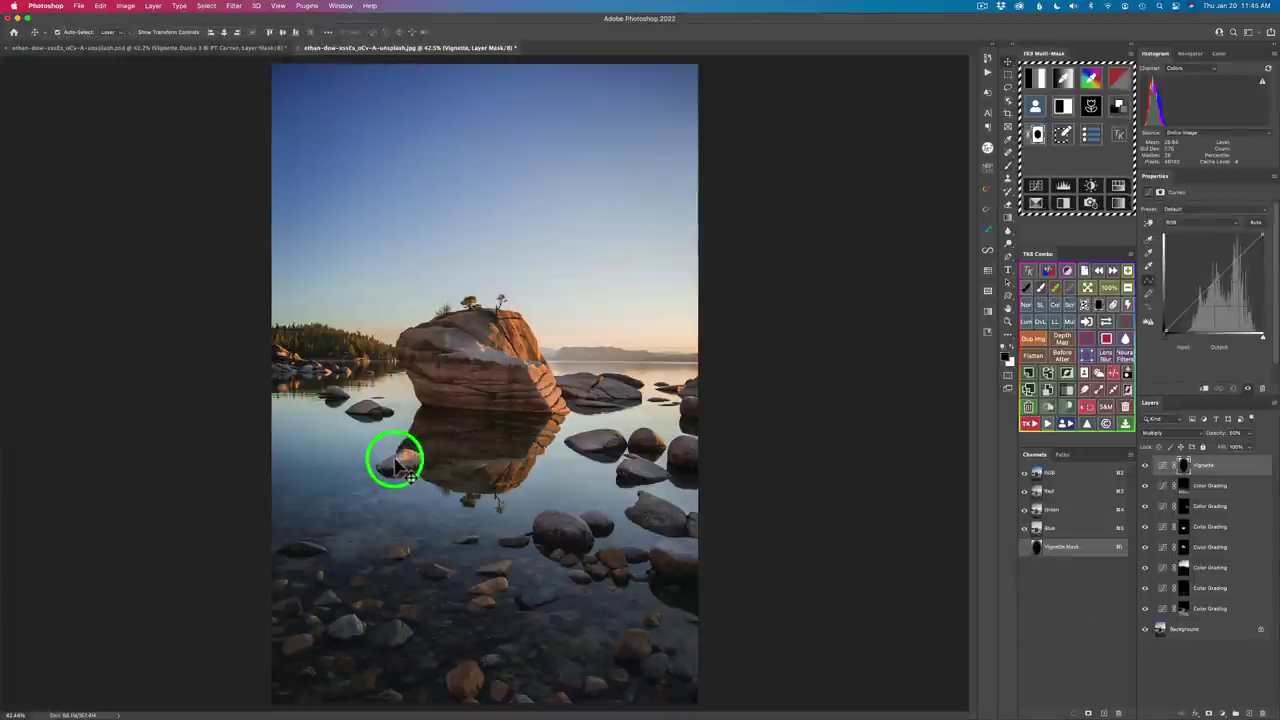
Step: Run the Frequency Separation action, accepting a Gaussian Blur that smooths out the texture of the small sunlit rock beside the reflection
left_click_drag(395, 459, 413, 461)
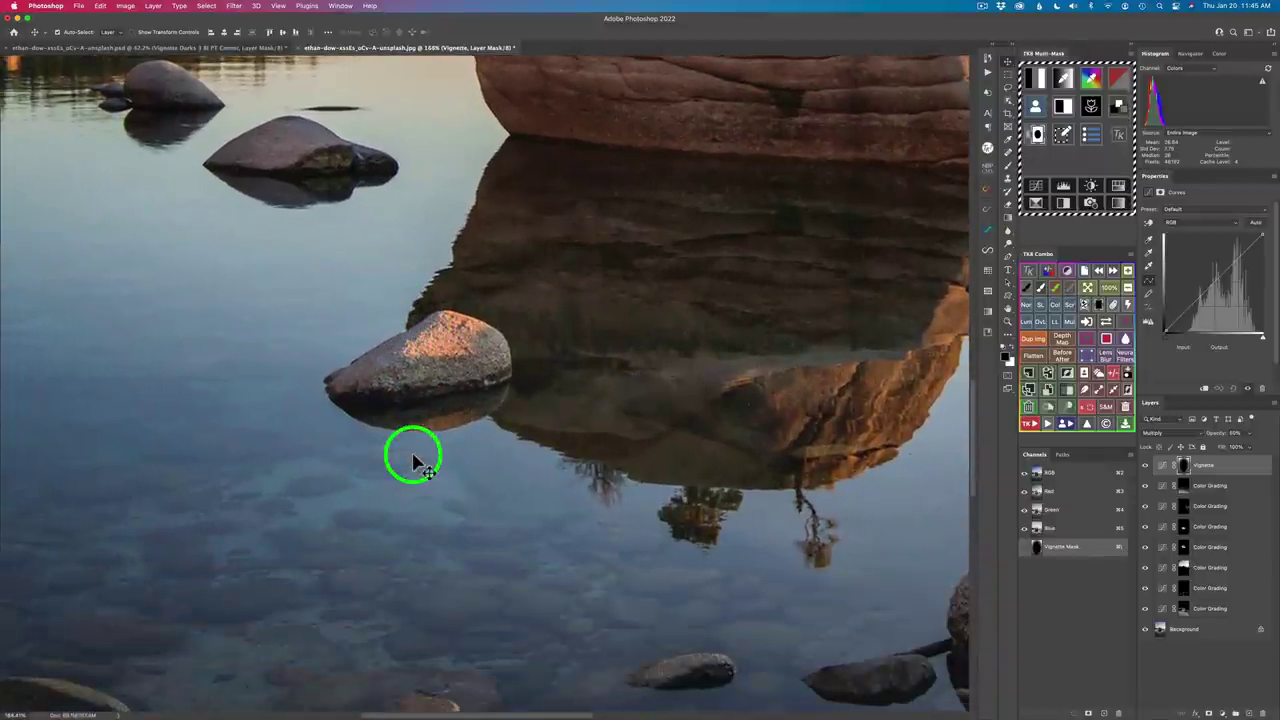
left_click(1050, 427)
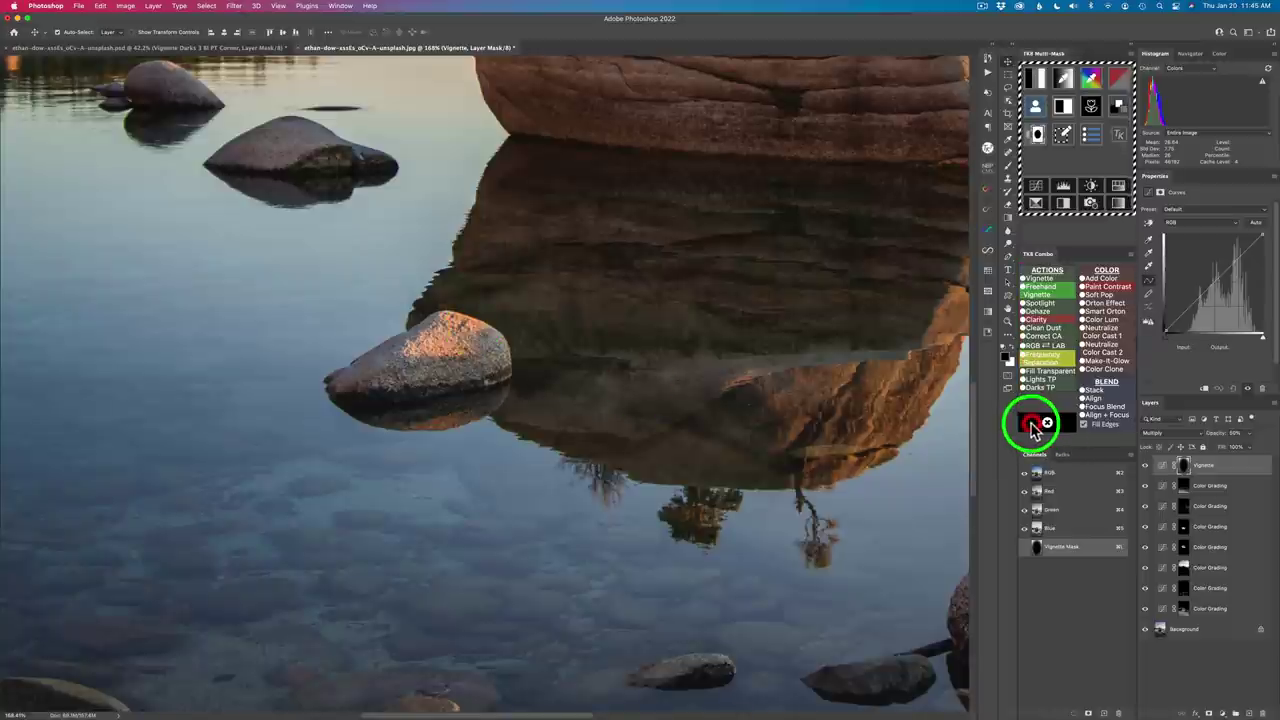
left_click(1045, 363)
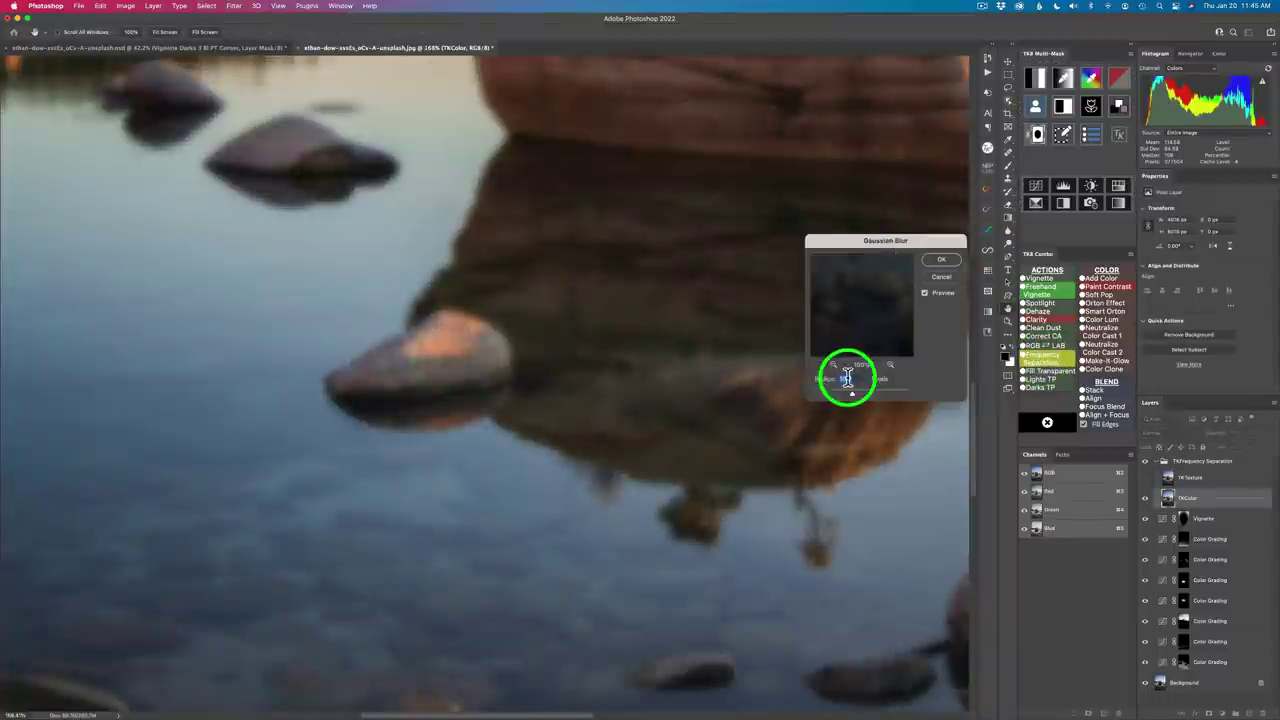
left_click(941, 263)
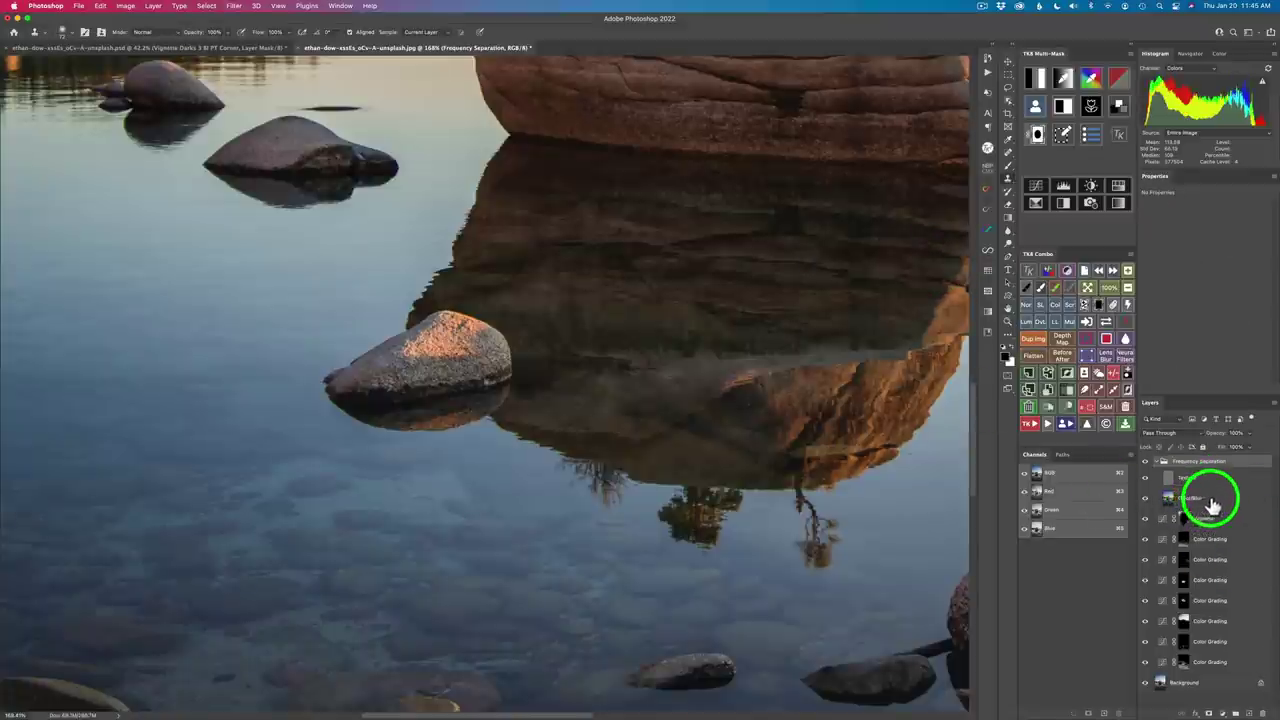
Step: Add a blank layer between the Texture and Color/Blur layers of the Frequency Separation group
left_click(1207, 503)
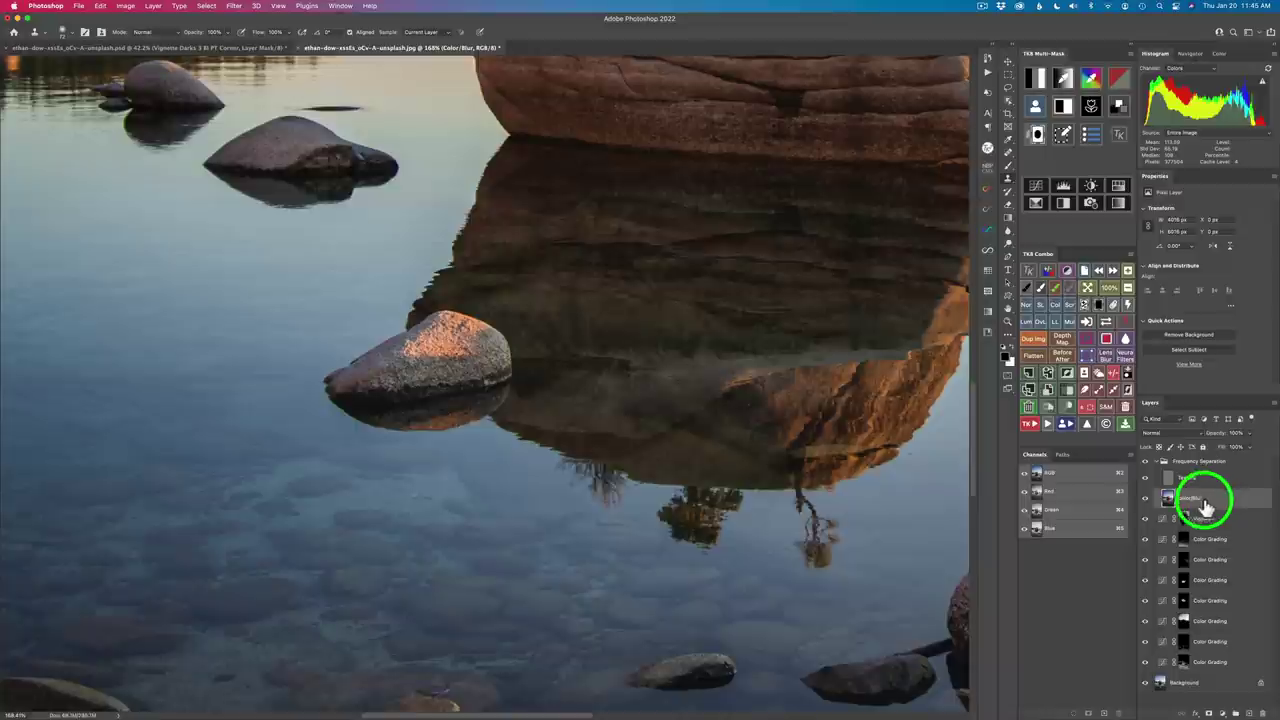
left_click(1250, 714)
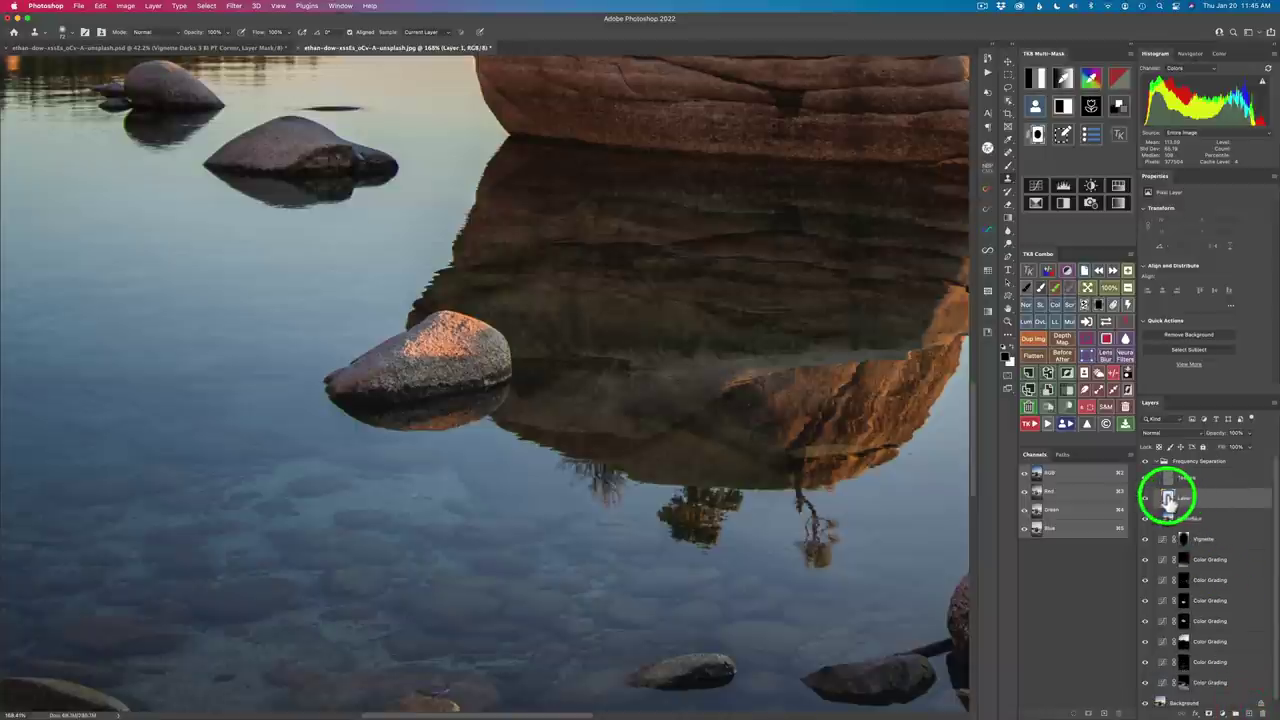
left_click_drag(1167, 505, 1180, 527)
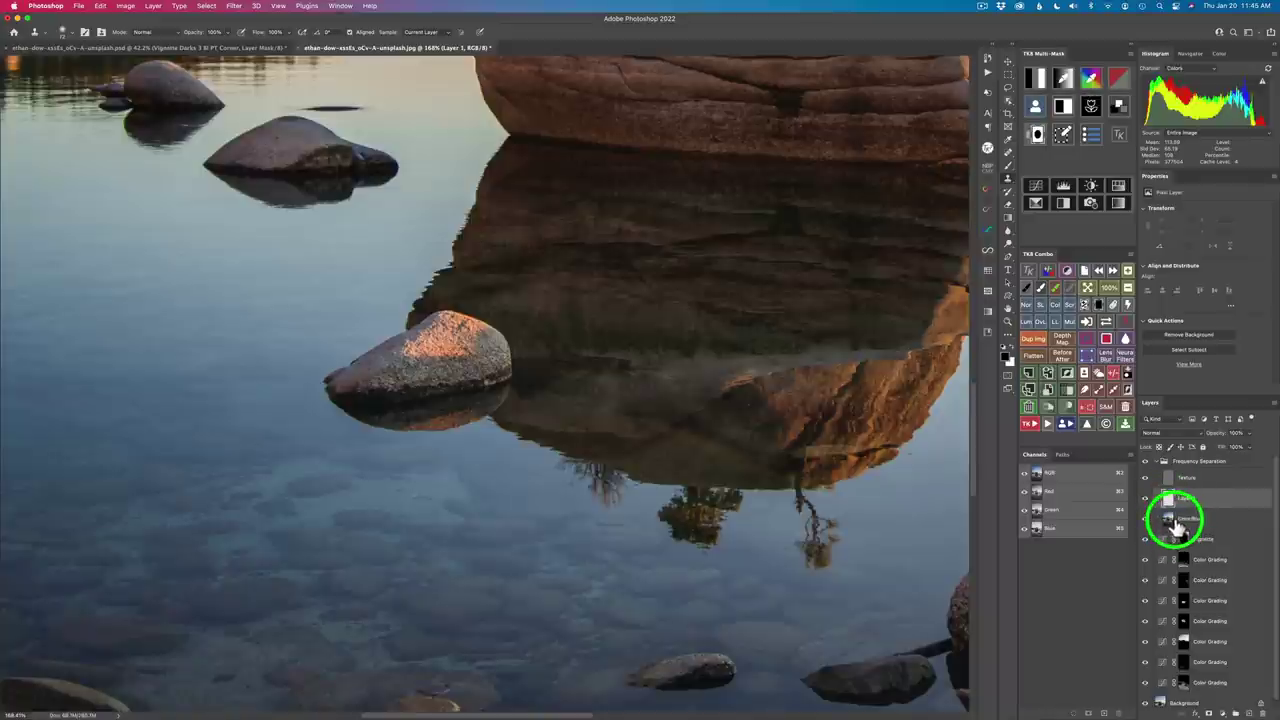
left_click_drag(1180, 527, 1178, 522)
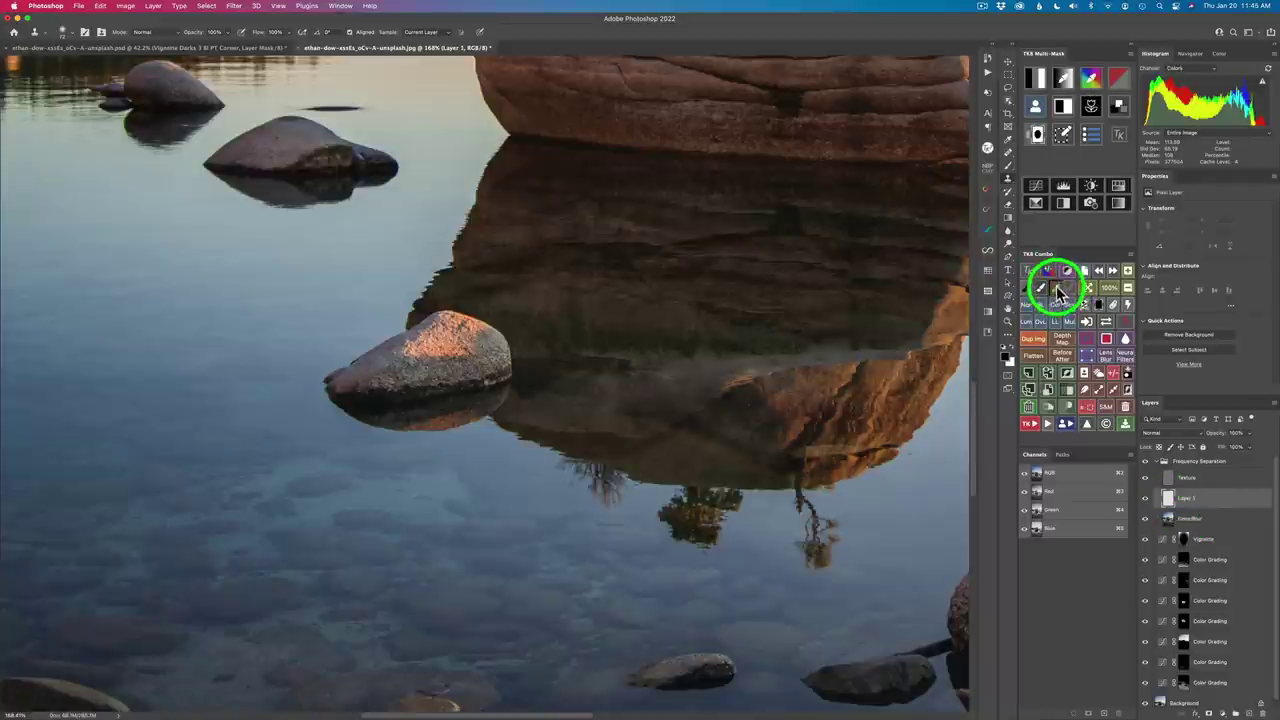
Step: Sample the small rock's shaded grey and paint it over the rock's orange highlight and its reflection at 30% brush opacity
left_click(1061, 290)
mouse_move(433, 351)
left_mouse_down()
mouse_move(443, 366)
mouse_move(414, 364)
left_mouse_up()
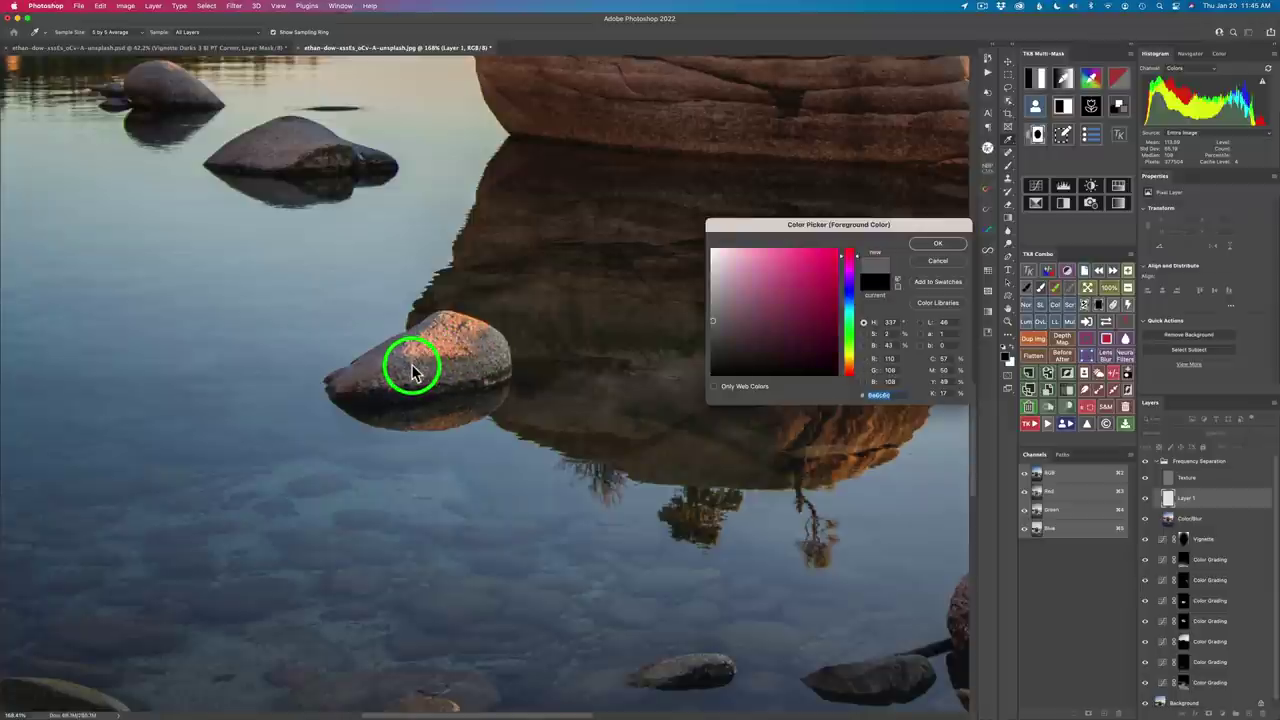
left_click(940, 245)
mouse_move(468, 348)
left_mouse_down()
mouse_move(252, 355)
mouse_move(429, 351)
mouse_move(377, 353)
left_mouse_up()
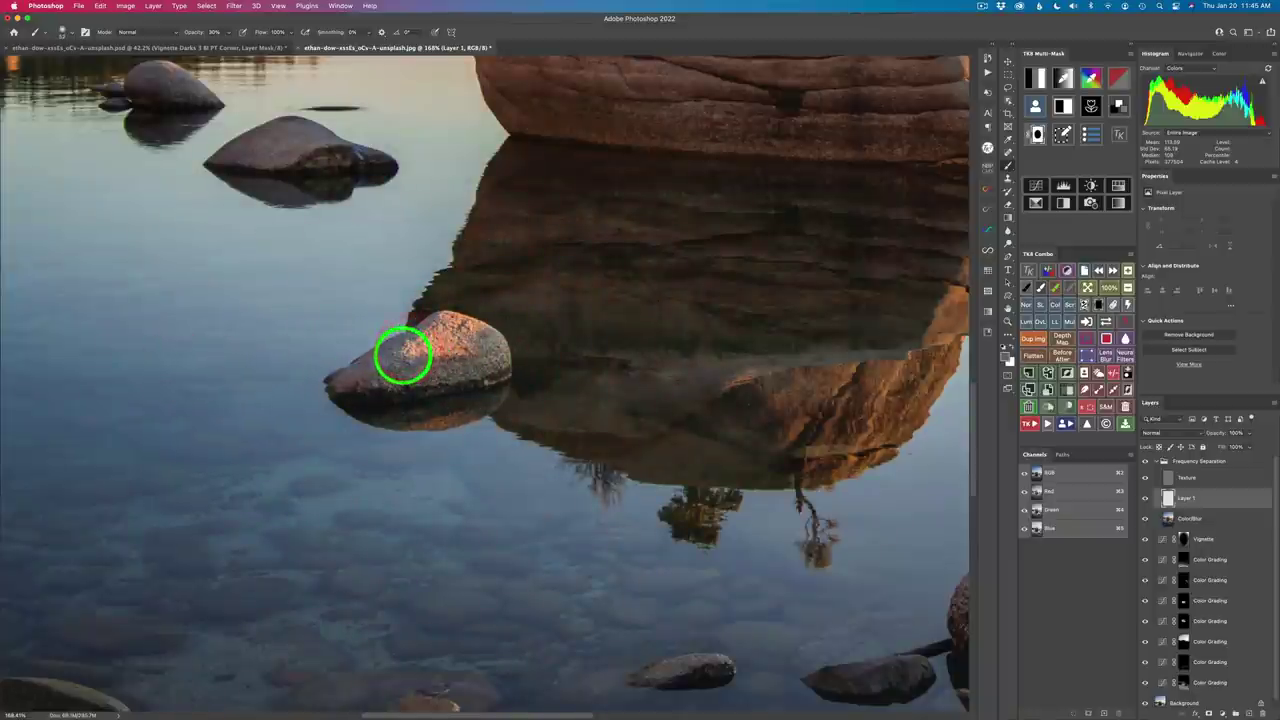
left_click_drag(438, 349, 412, 356)
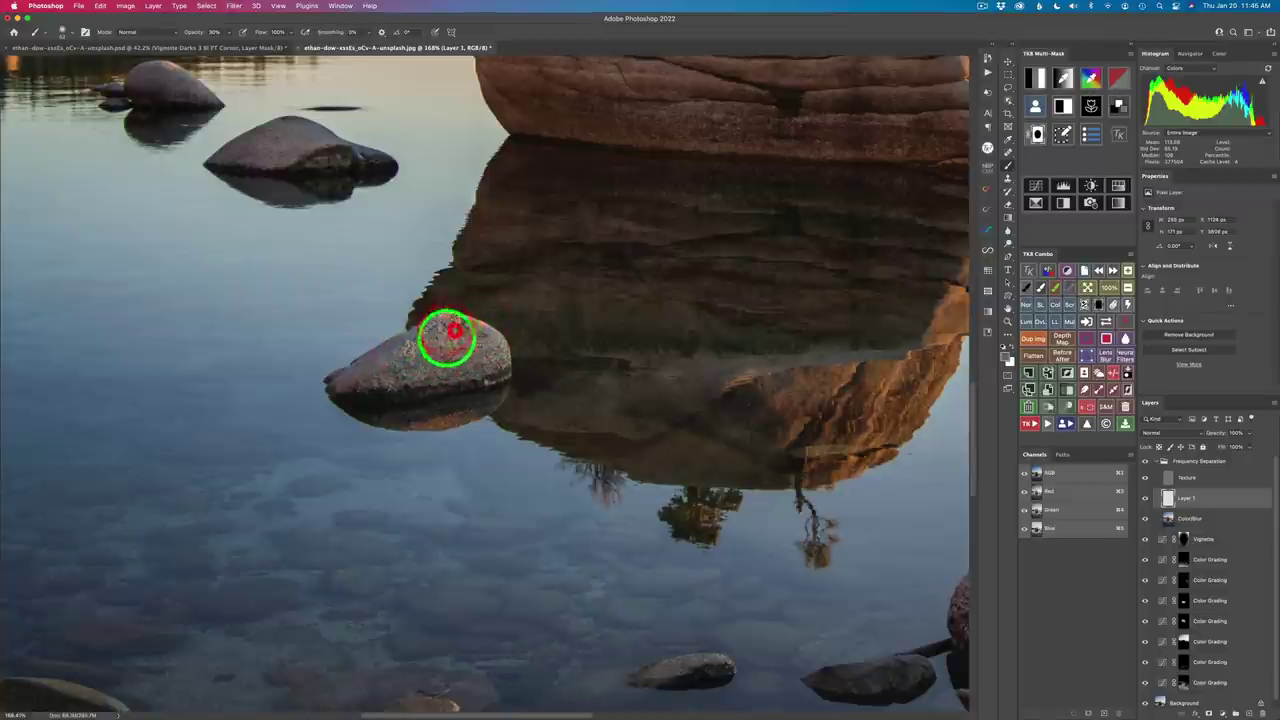
mouse_move(422, 340)
left_mouse_down()
mouse_move(445, 333)
mouse_move(409, 350)
left_mouse_up()
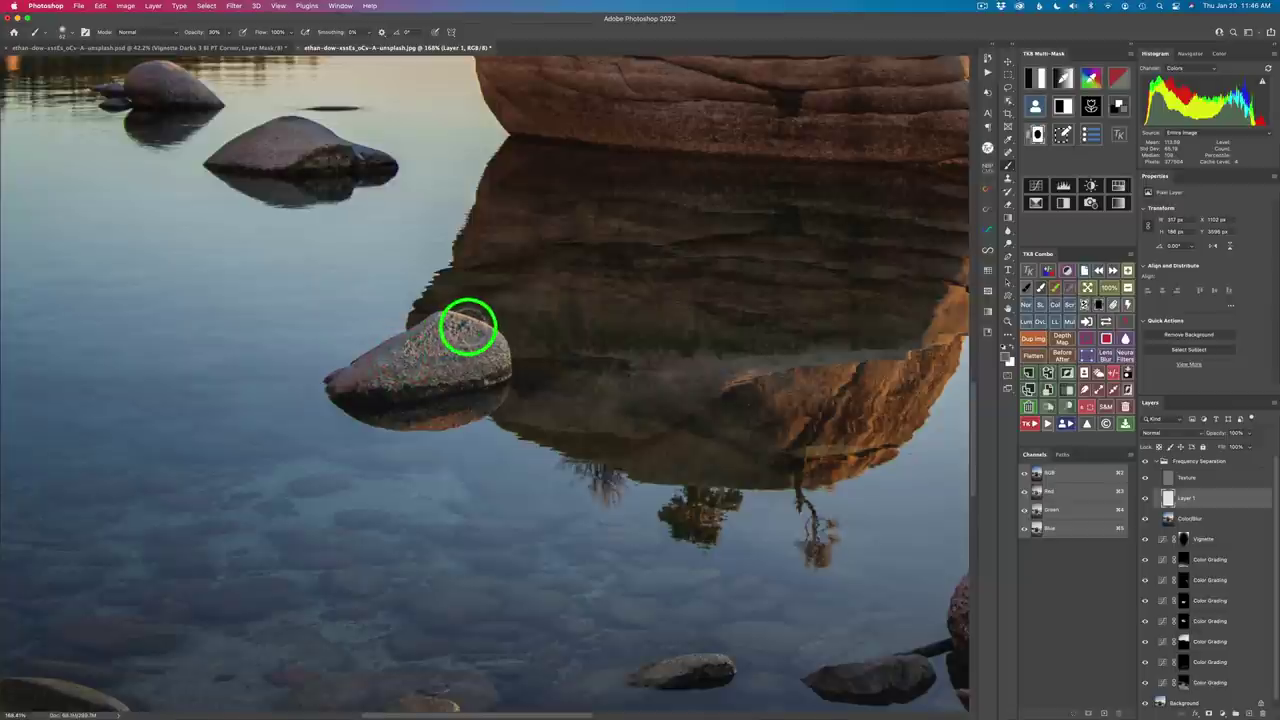
mouse_move(451, 327)
left_mouse_down()
mouse_move(486, 329)
mouse_move(406, 350)
left_mouse_up()
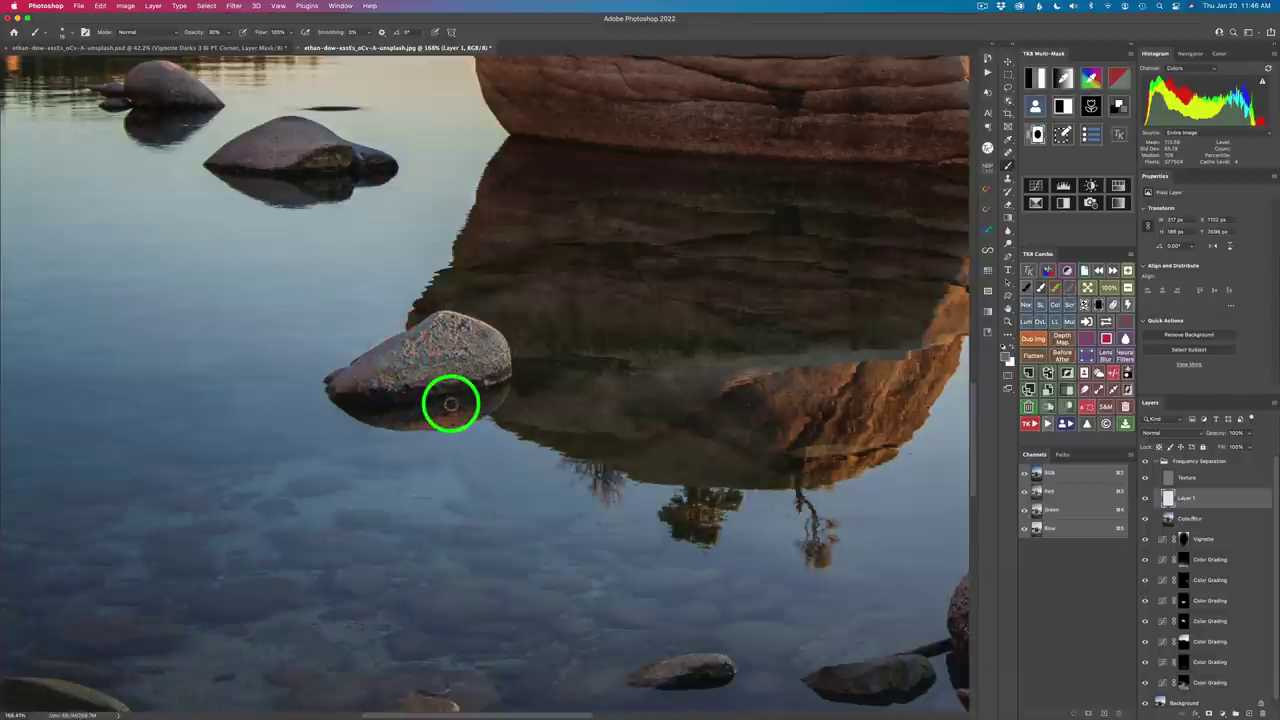
mouse_move(437, 412)
left_mouse_down()
mouse_move(443, 423)
mouse_move(420, 423)
mouse_move(454, 417)
mouse_move(409, 426)
mouse_move(452, 416)
mouse_move(384, 412)
left_mouse_up()
Step: Compare the whole photo with and without the Frequency Separation group, and the finished edit against the original background
key("super+0")
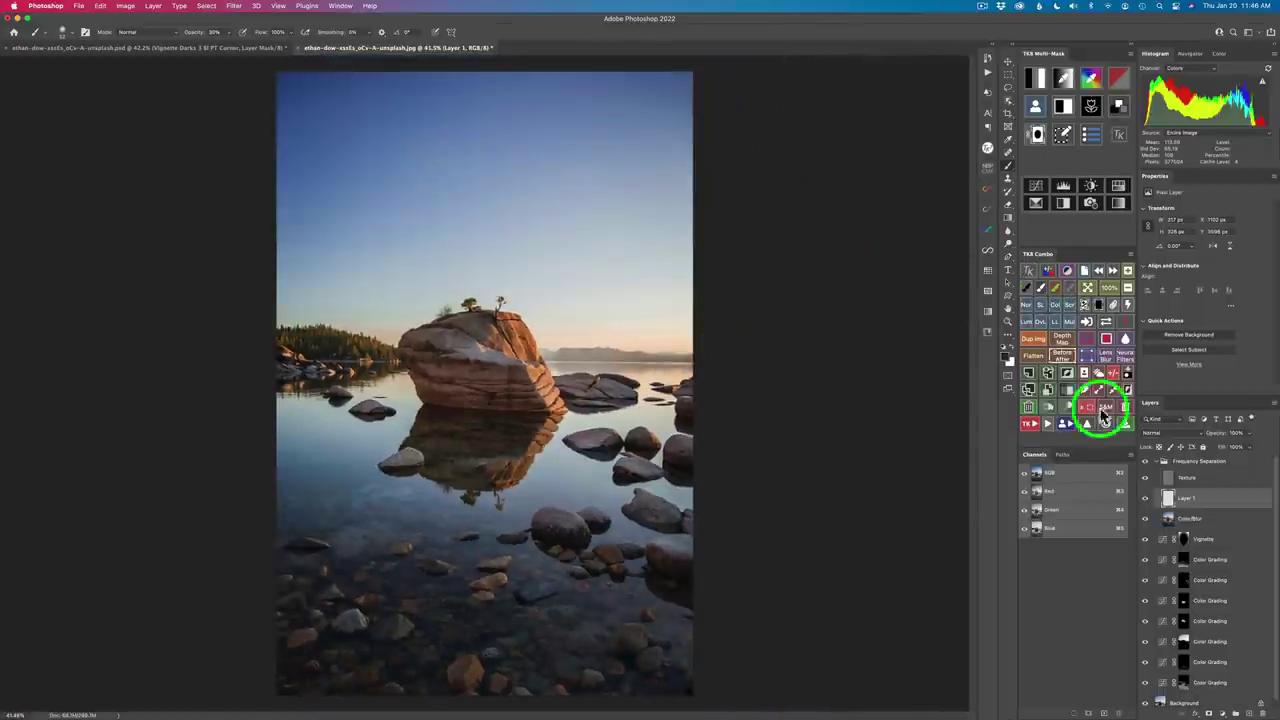
left_click(1145, 463)
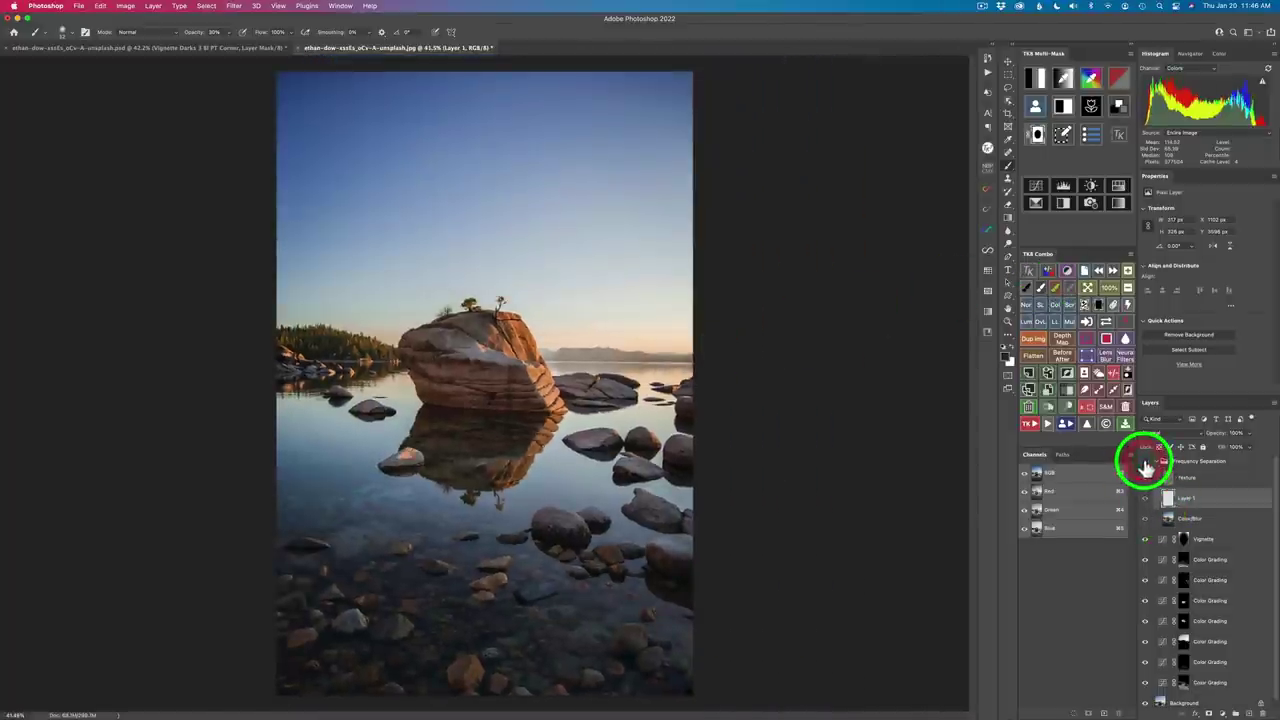
left_click(1145, 463)
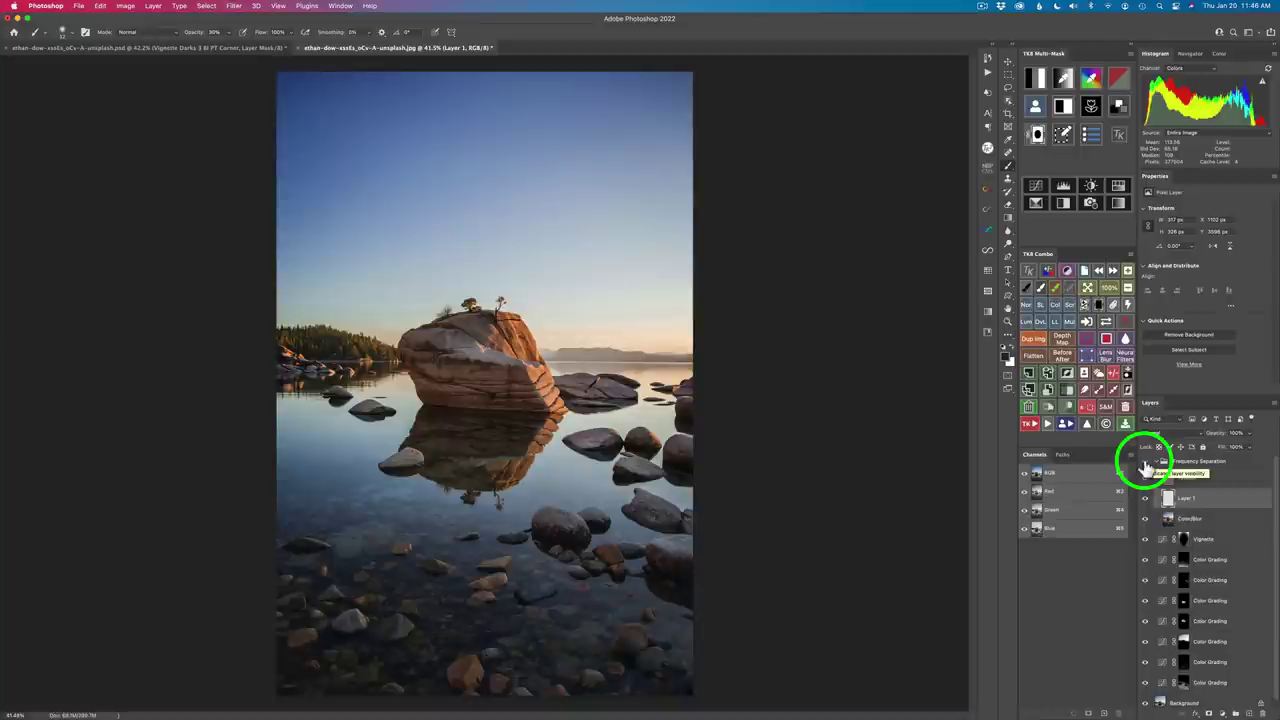
left_click(1145, 464)
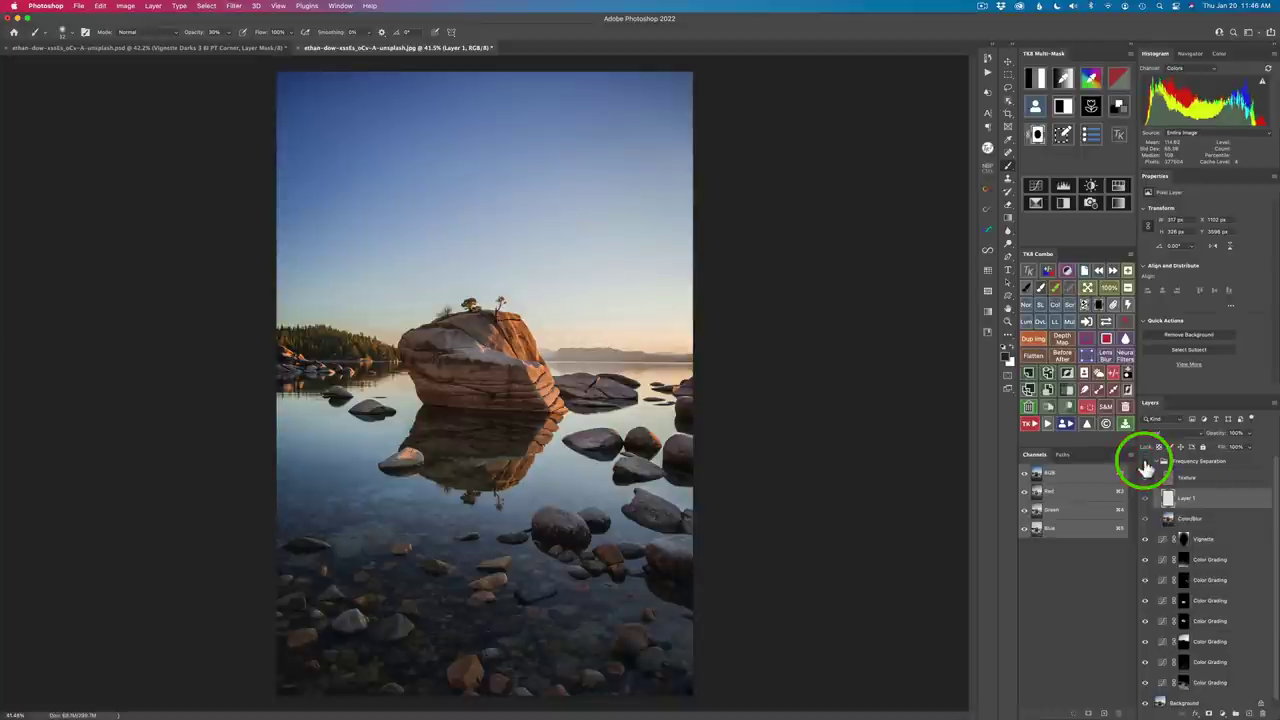
left_click(1145, 464)
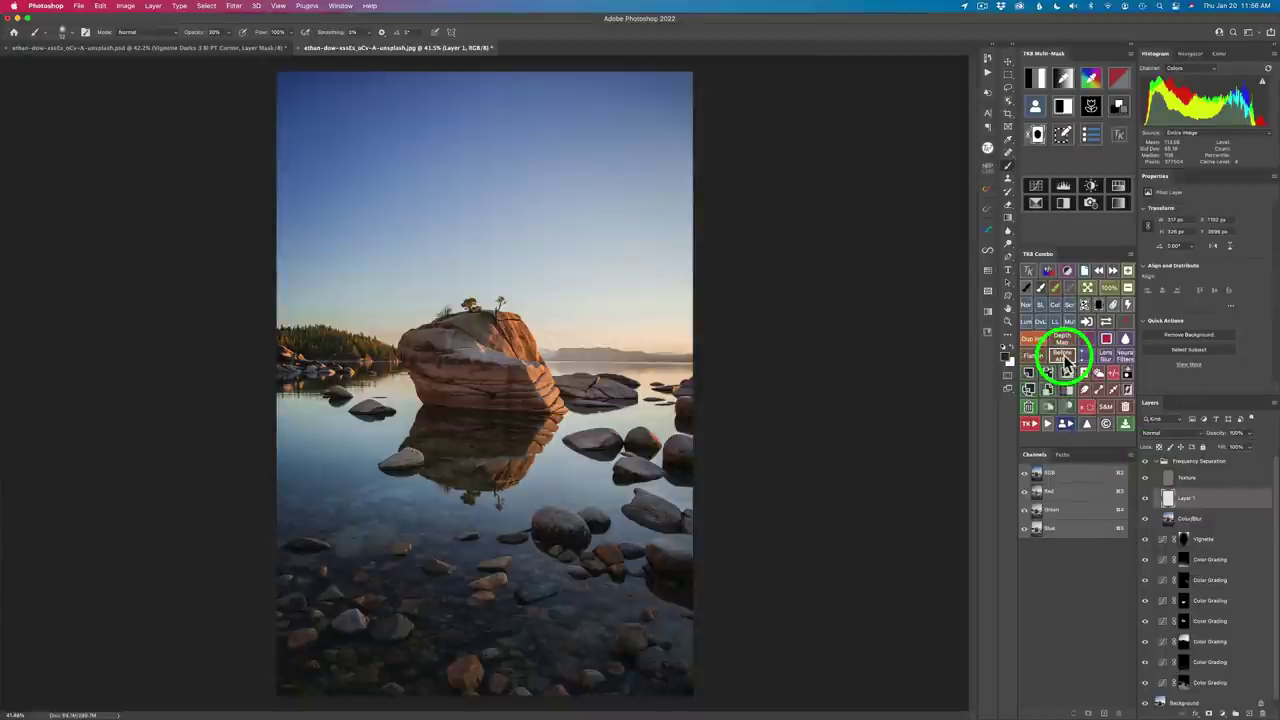
left_click(1065, 365)
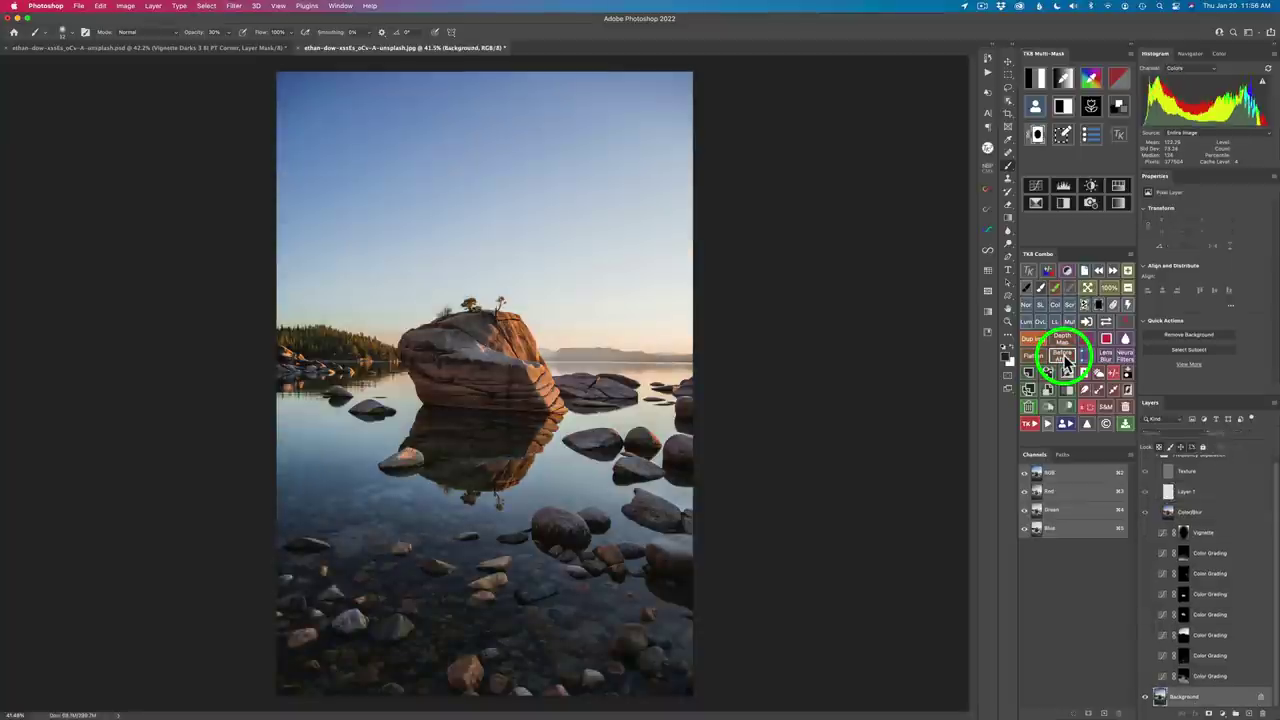
left_click(1065, 365)
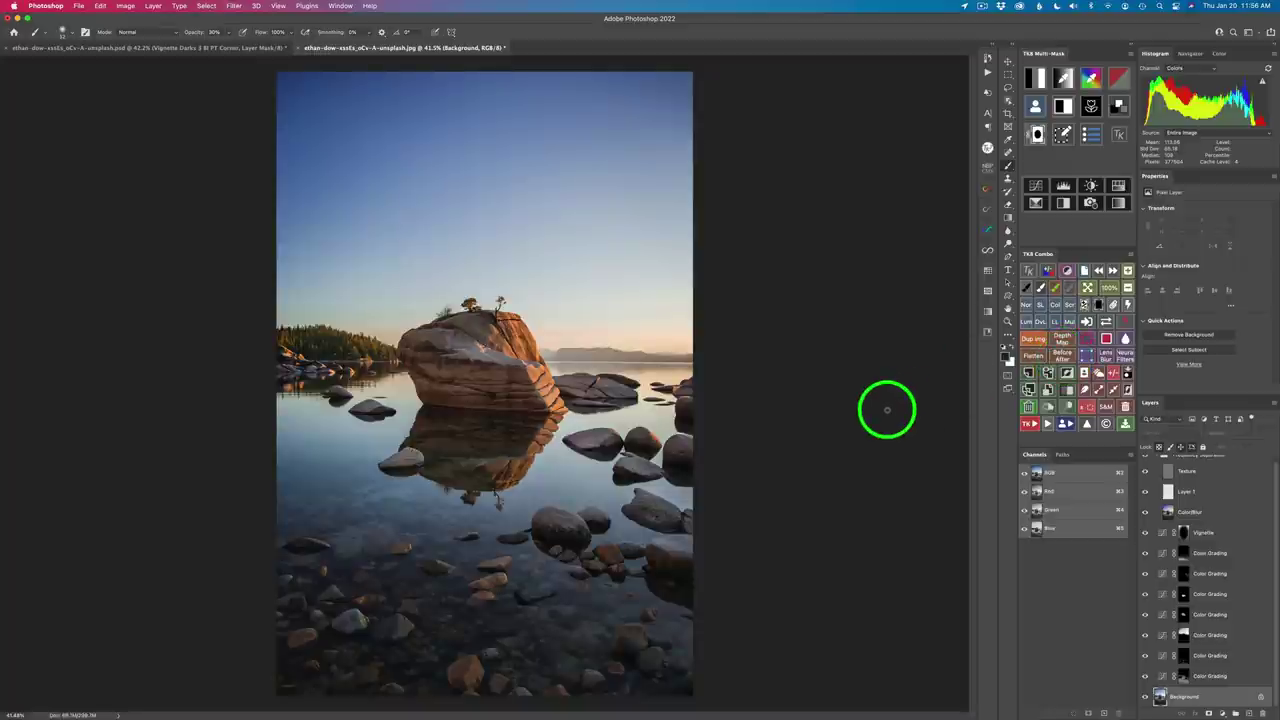